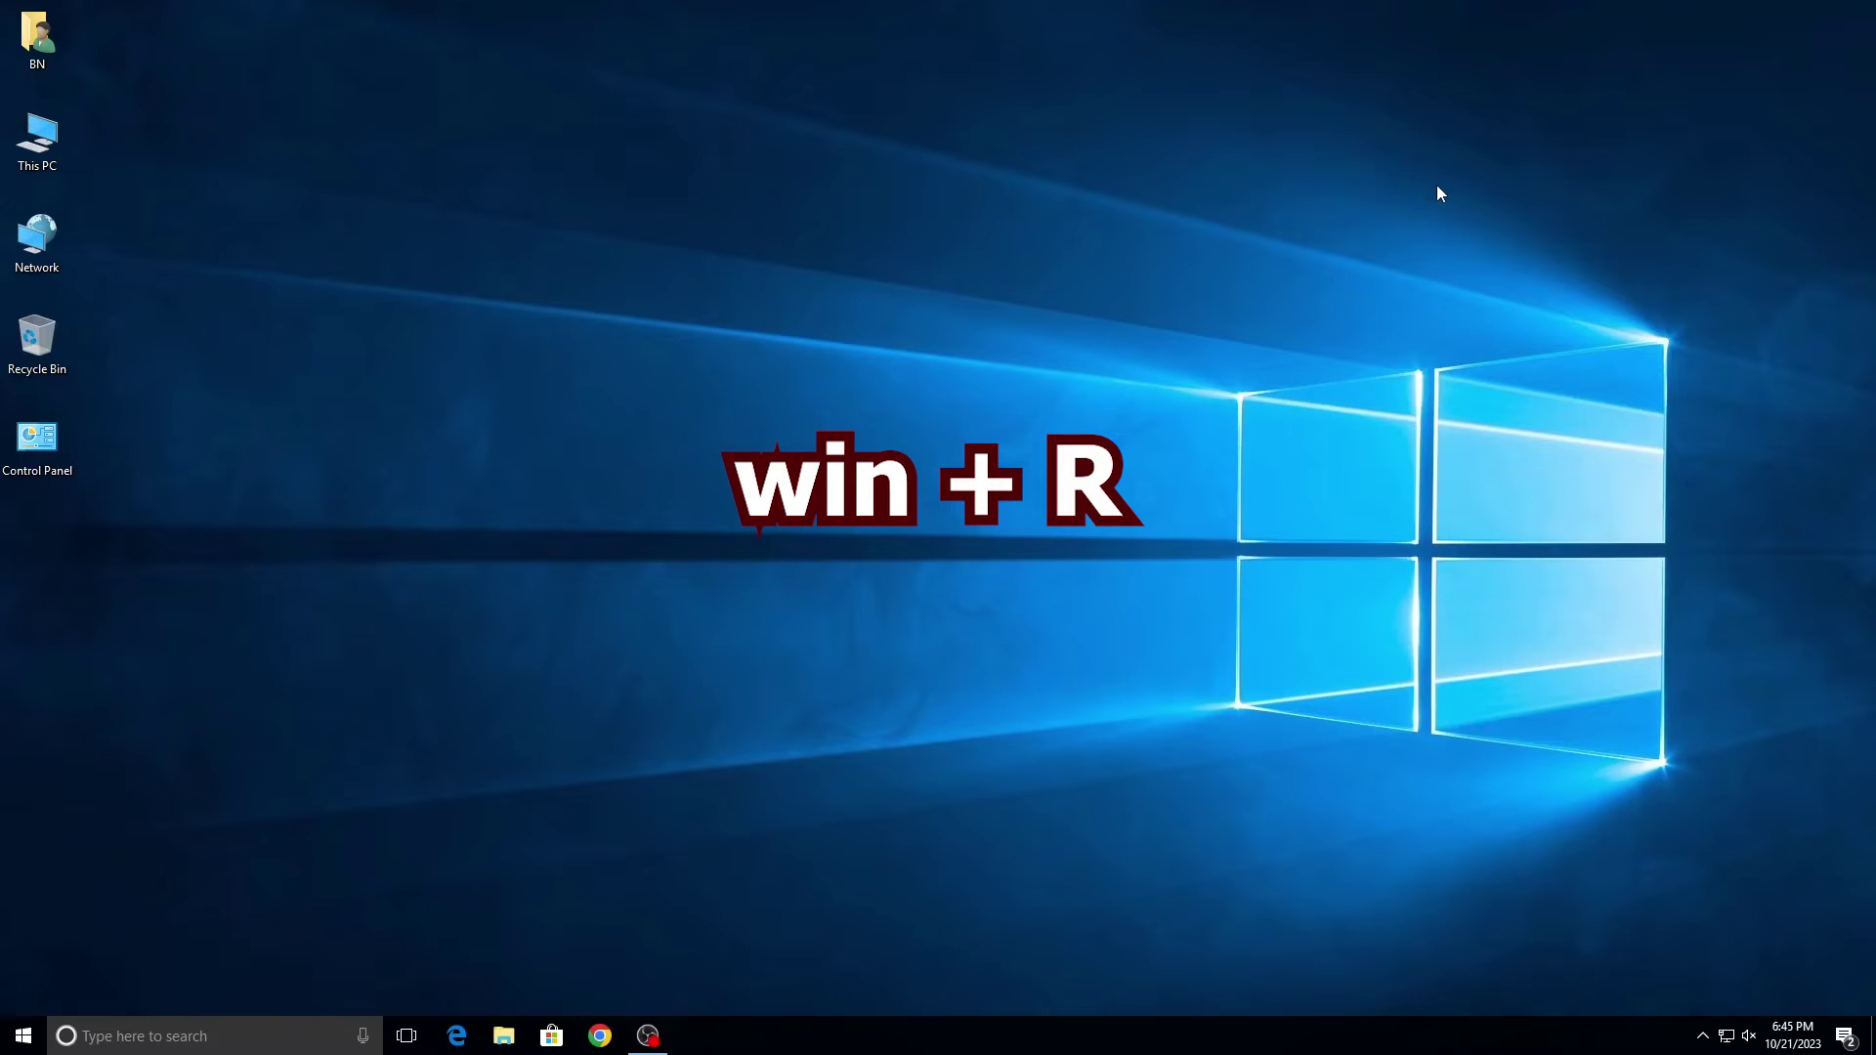
In Device Manager (devmgmt.msc), inspect the two unrecognised G1020 series entries under Other devices
{"action": "key", "text": "super+r"}
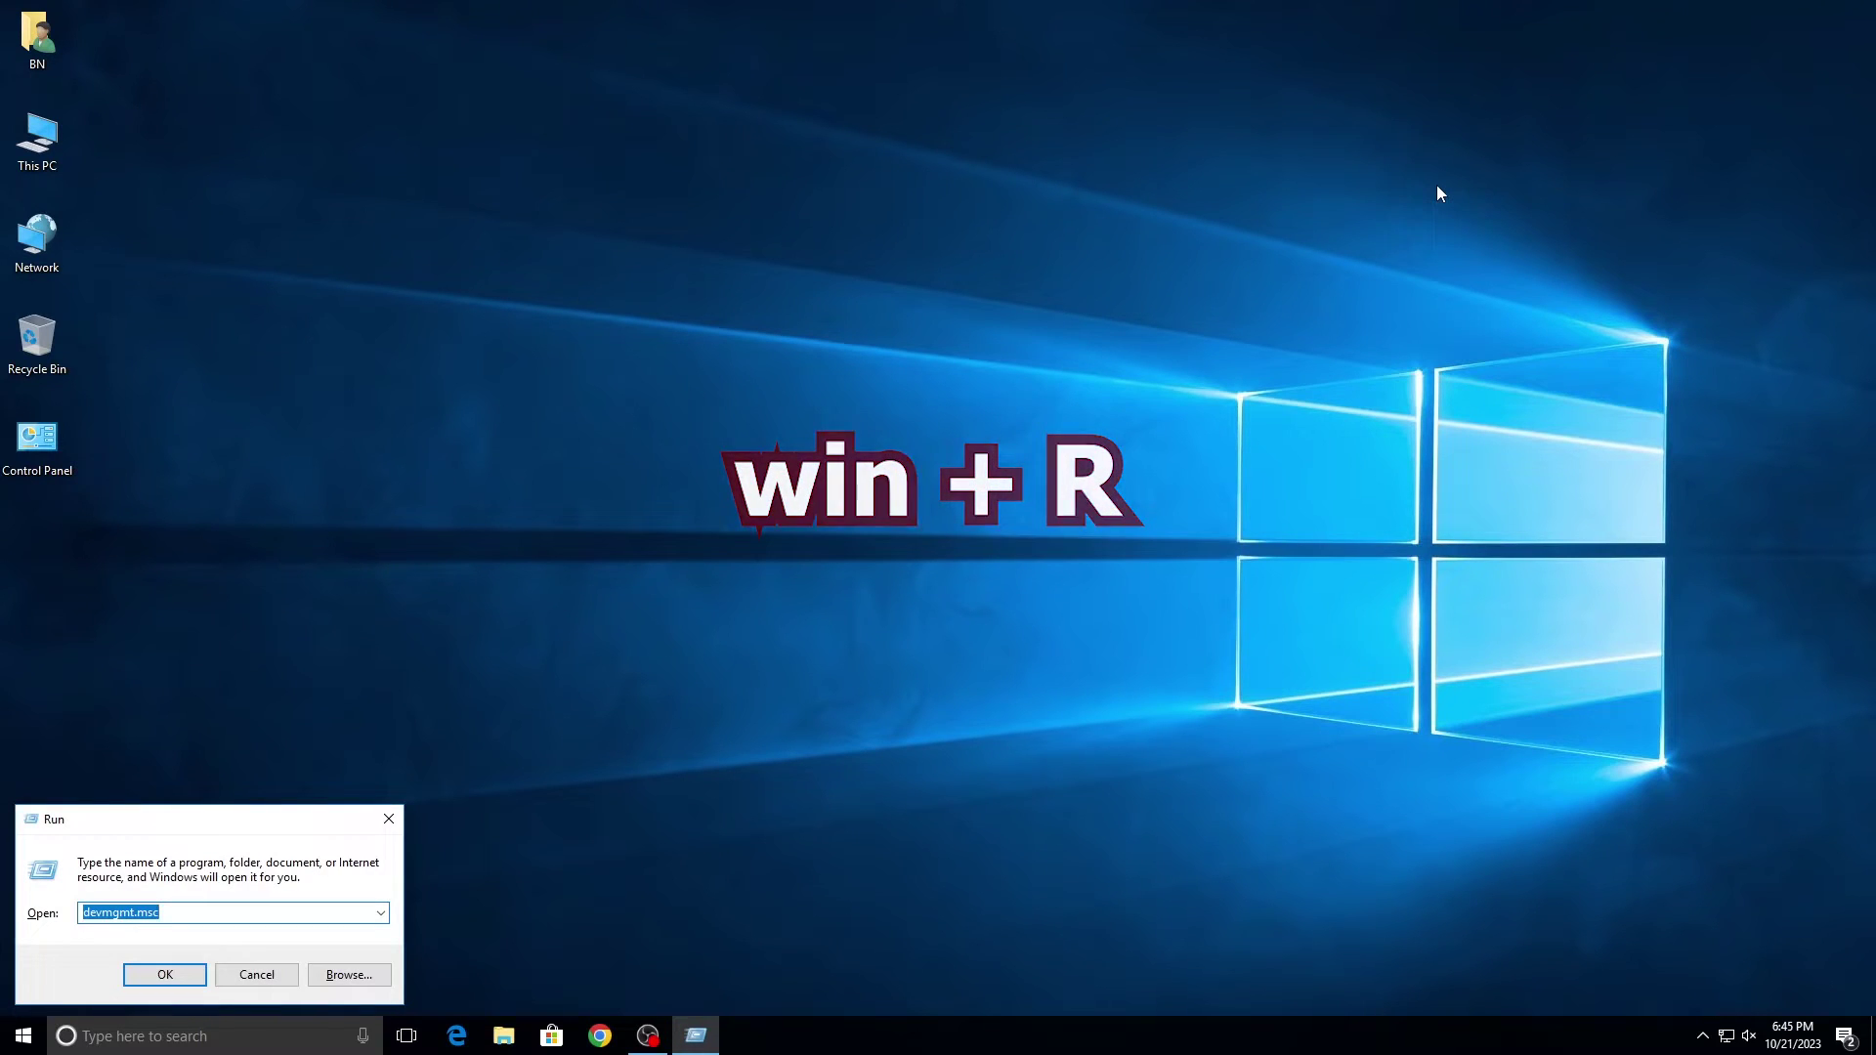
{"action": "type", "text": "dev"}
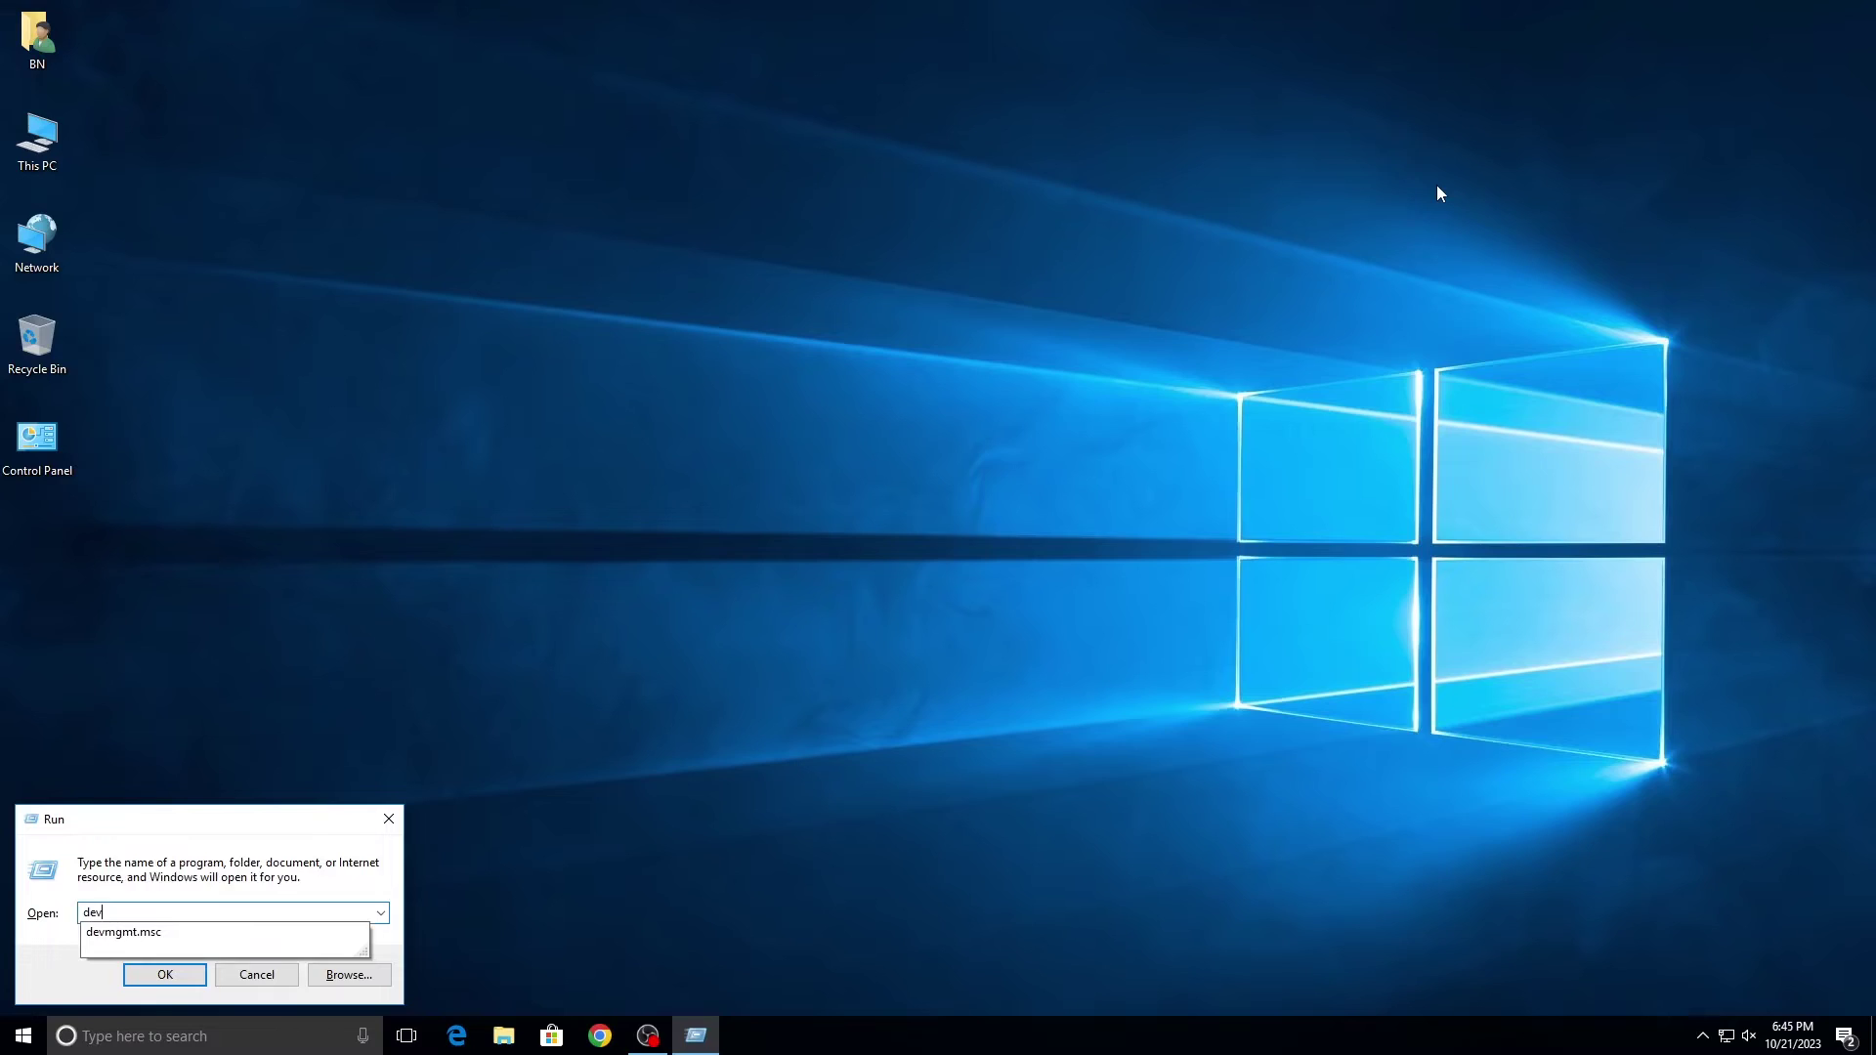
{"action": "type", "text": "mg"}
{"action": "type", "text": "mt.m"}
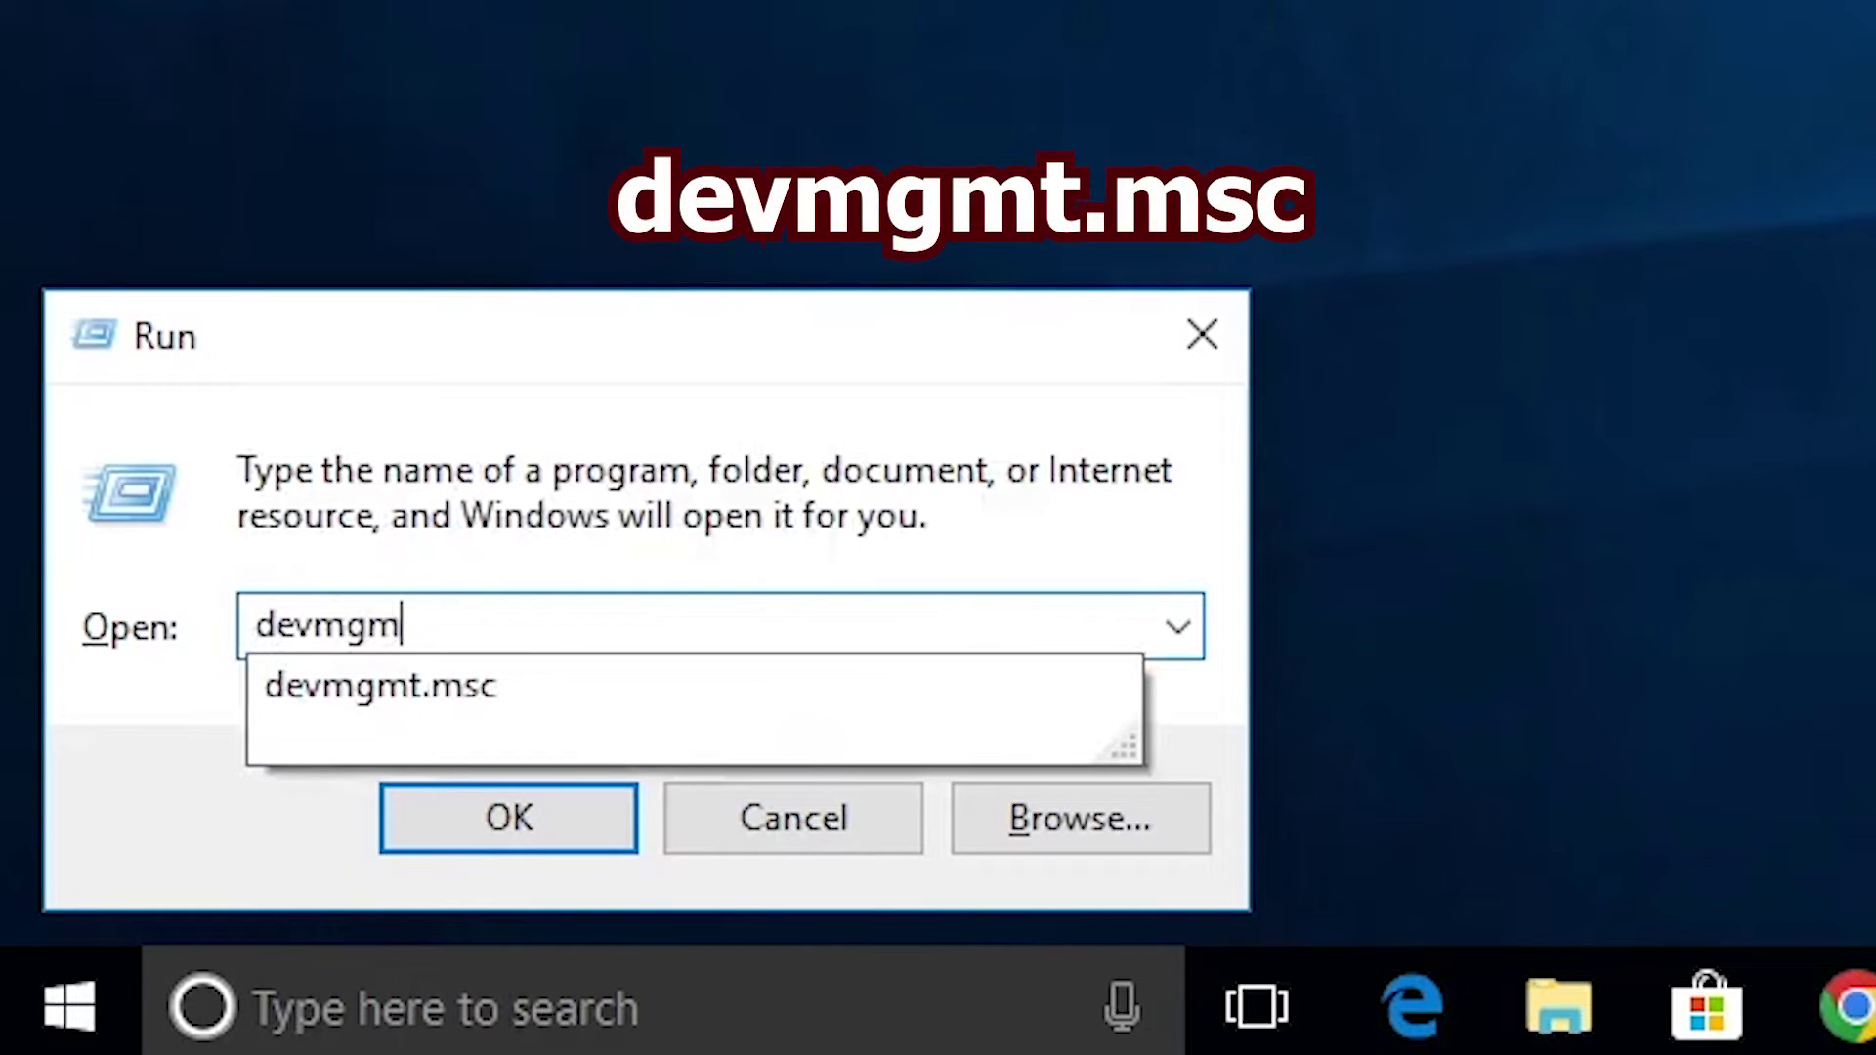
{"action": "type", "text": "sc"}
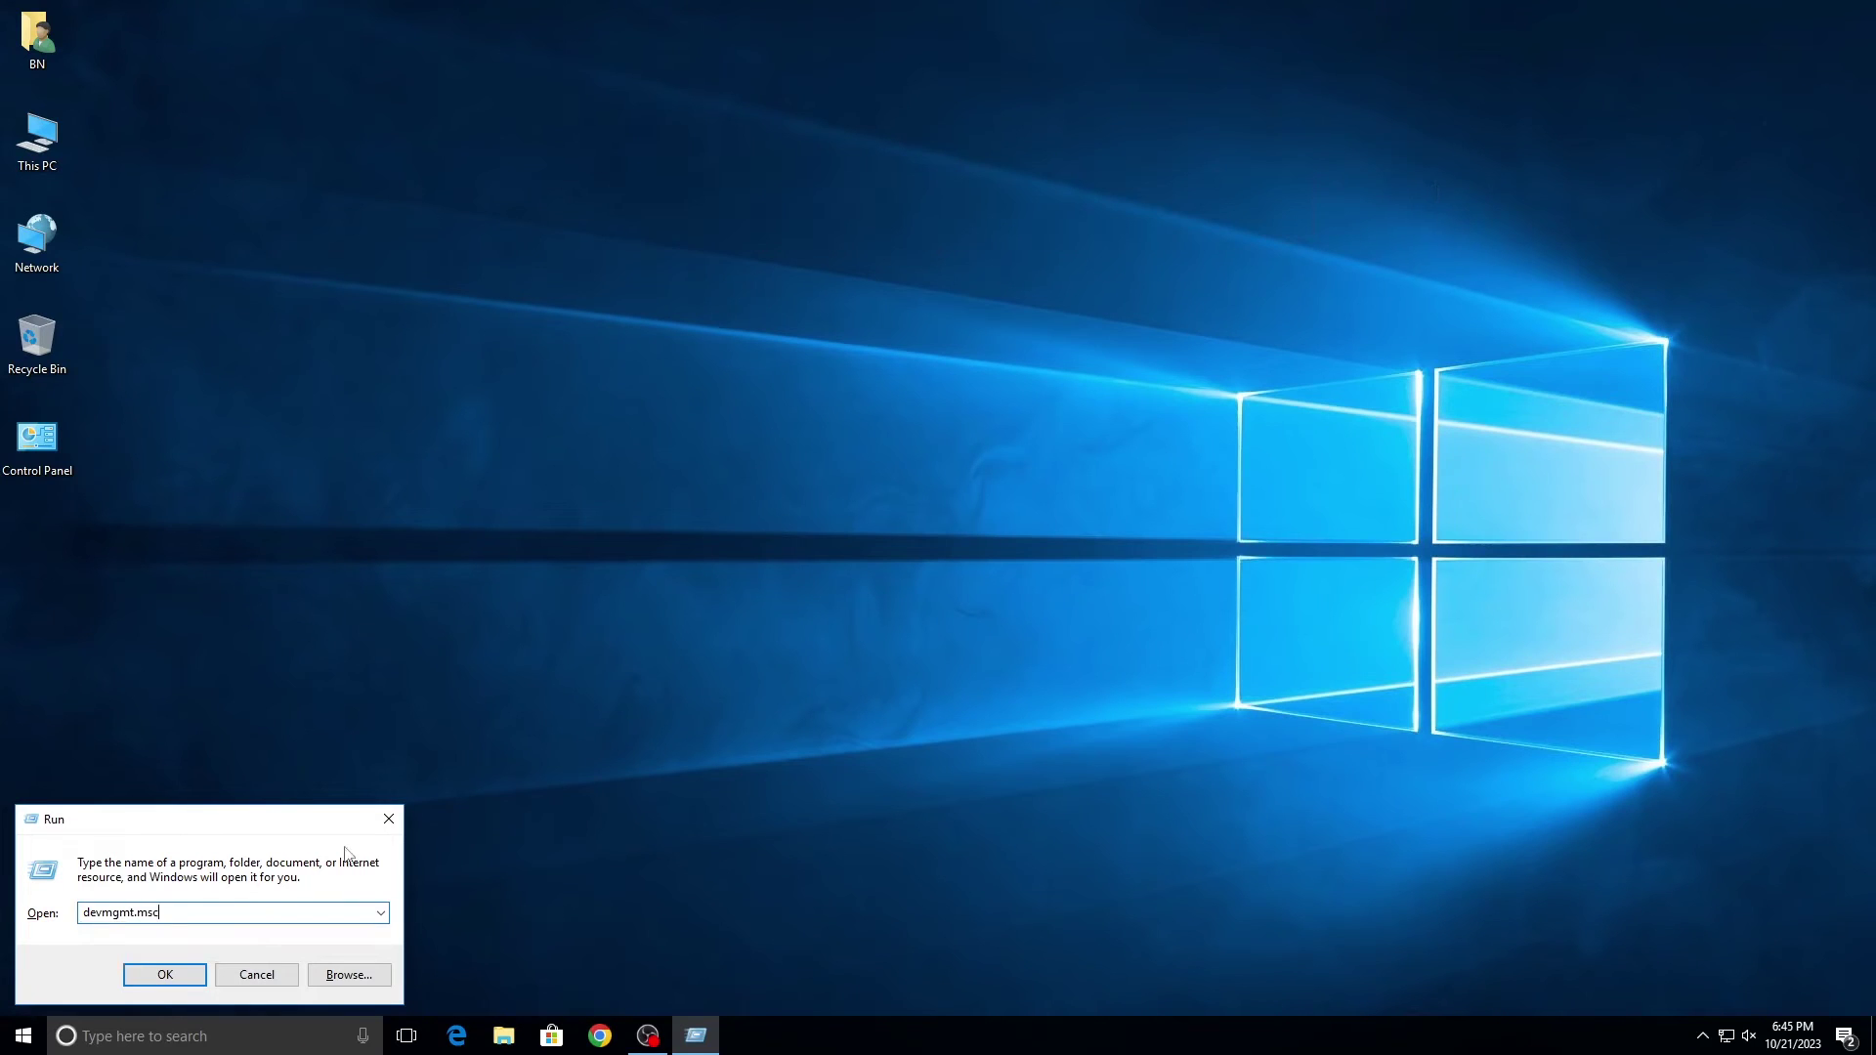
{"action": "left_click", "coordinate": [191, 977]}
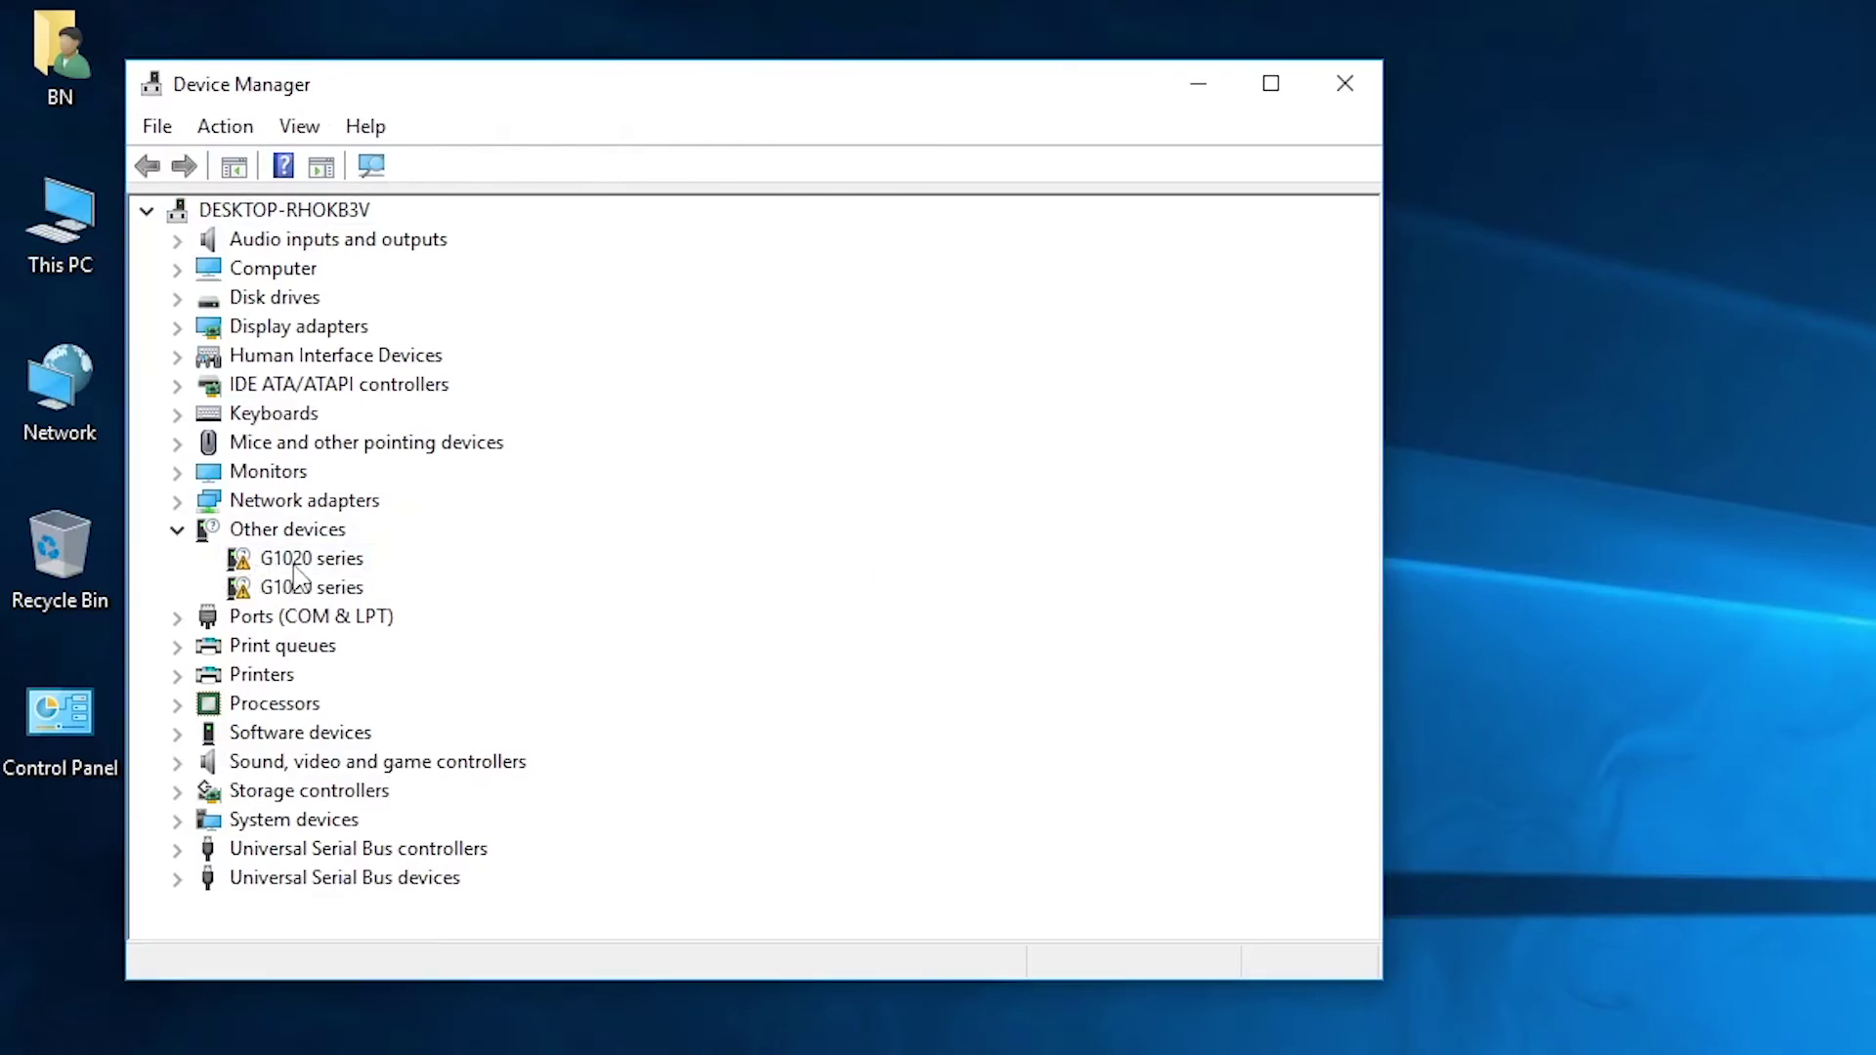
{"action": "left_click", "coordinate": [186, 345]}
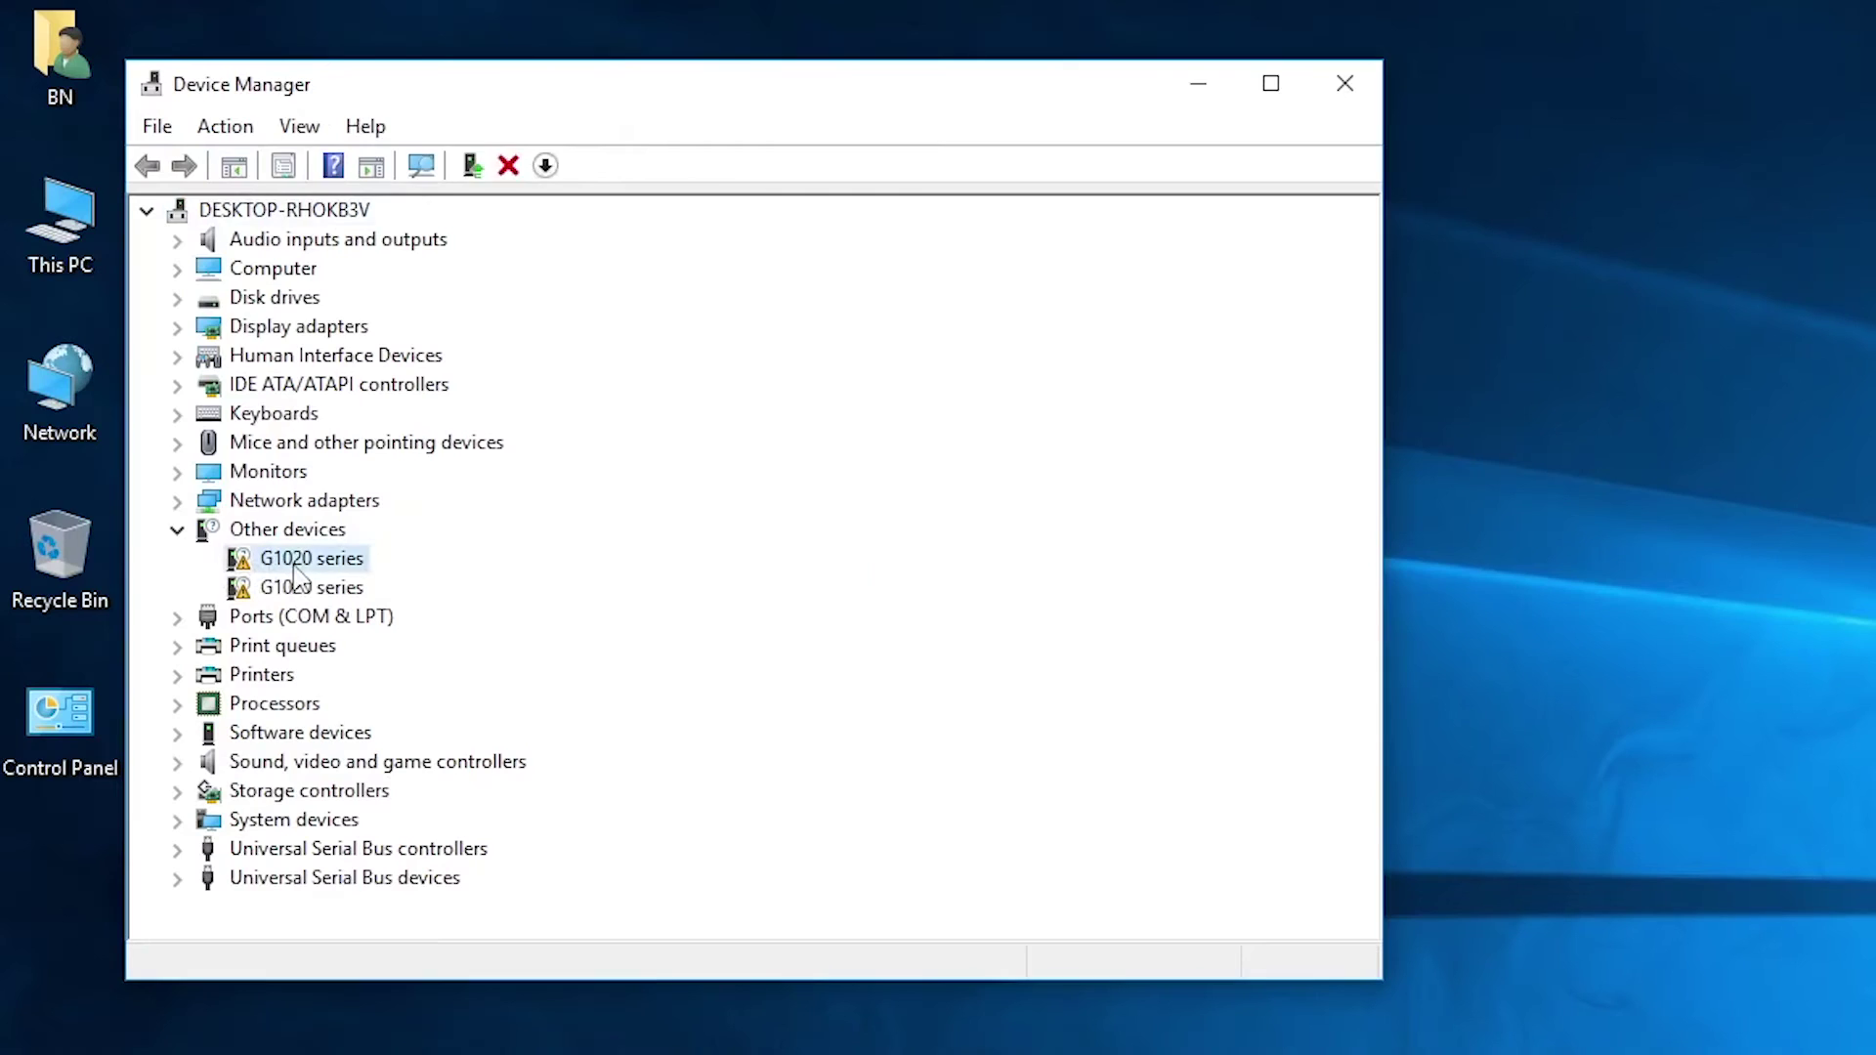
{"action": "left_click", "coordinate": [177, 532]}
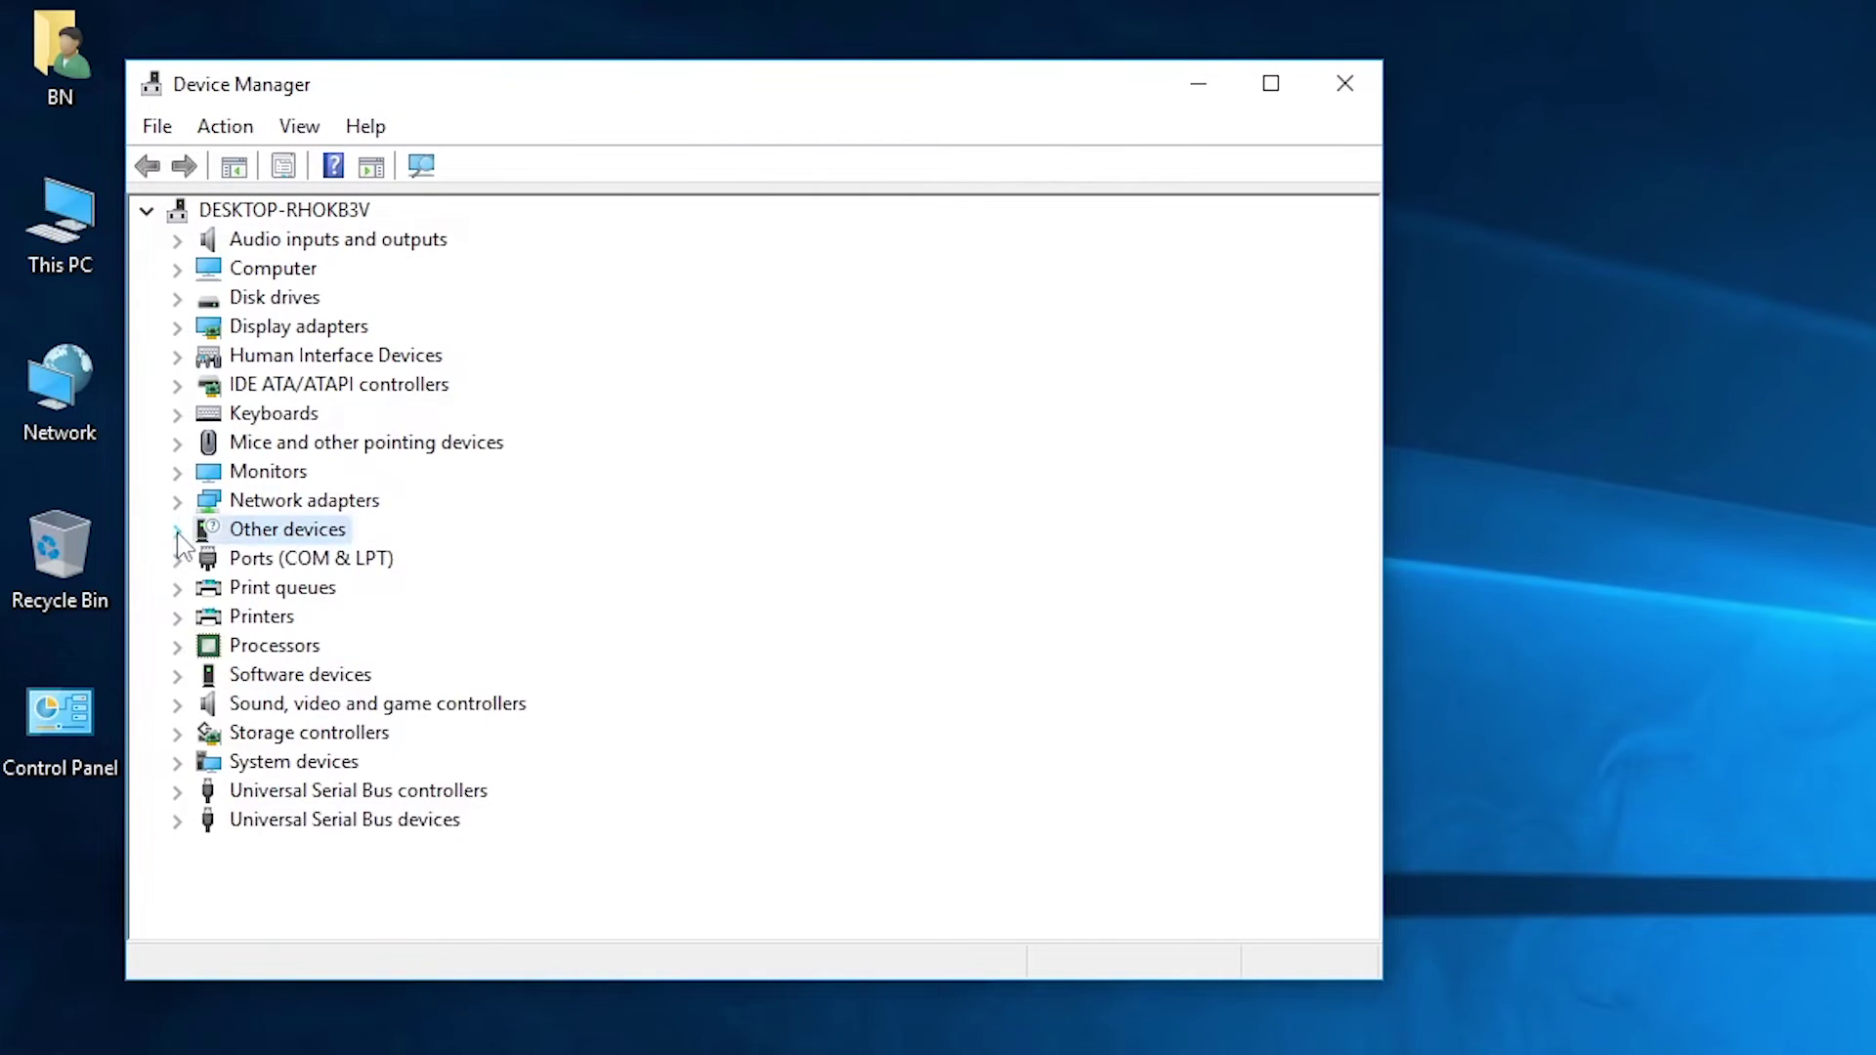
{"action": "left_click", "coordinate": [177, 532]}
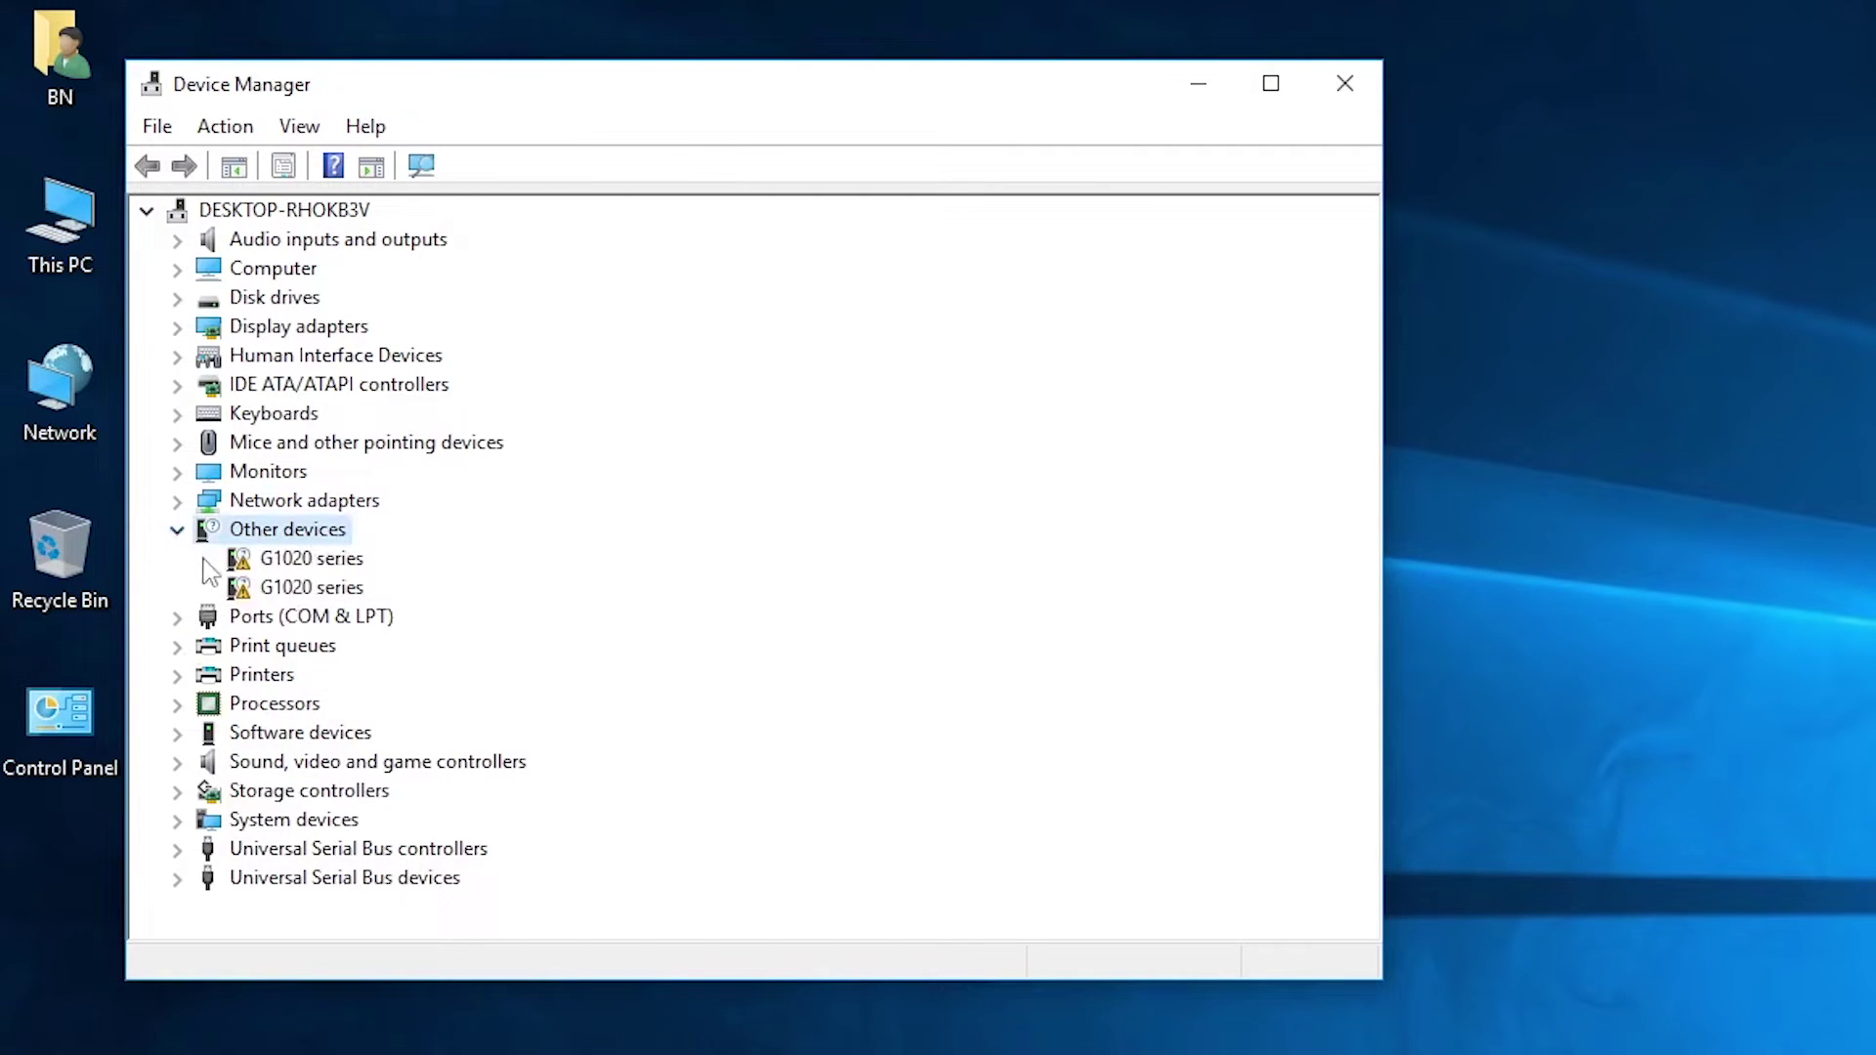
{"action": "left_click", "coordinate": [313, 560]}
{"action": "left_click", "coordinate": [308, 586]}
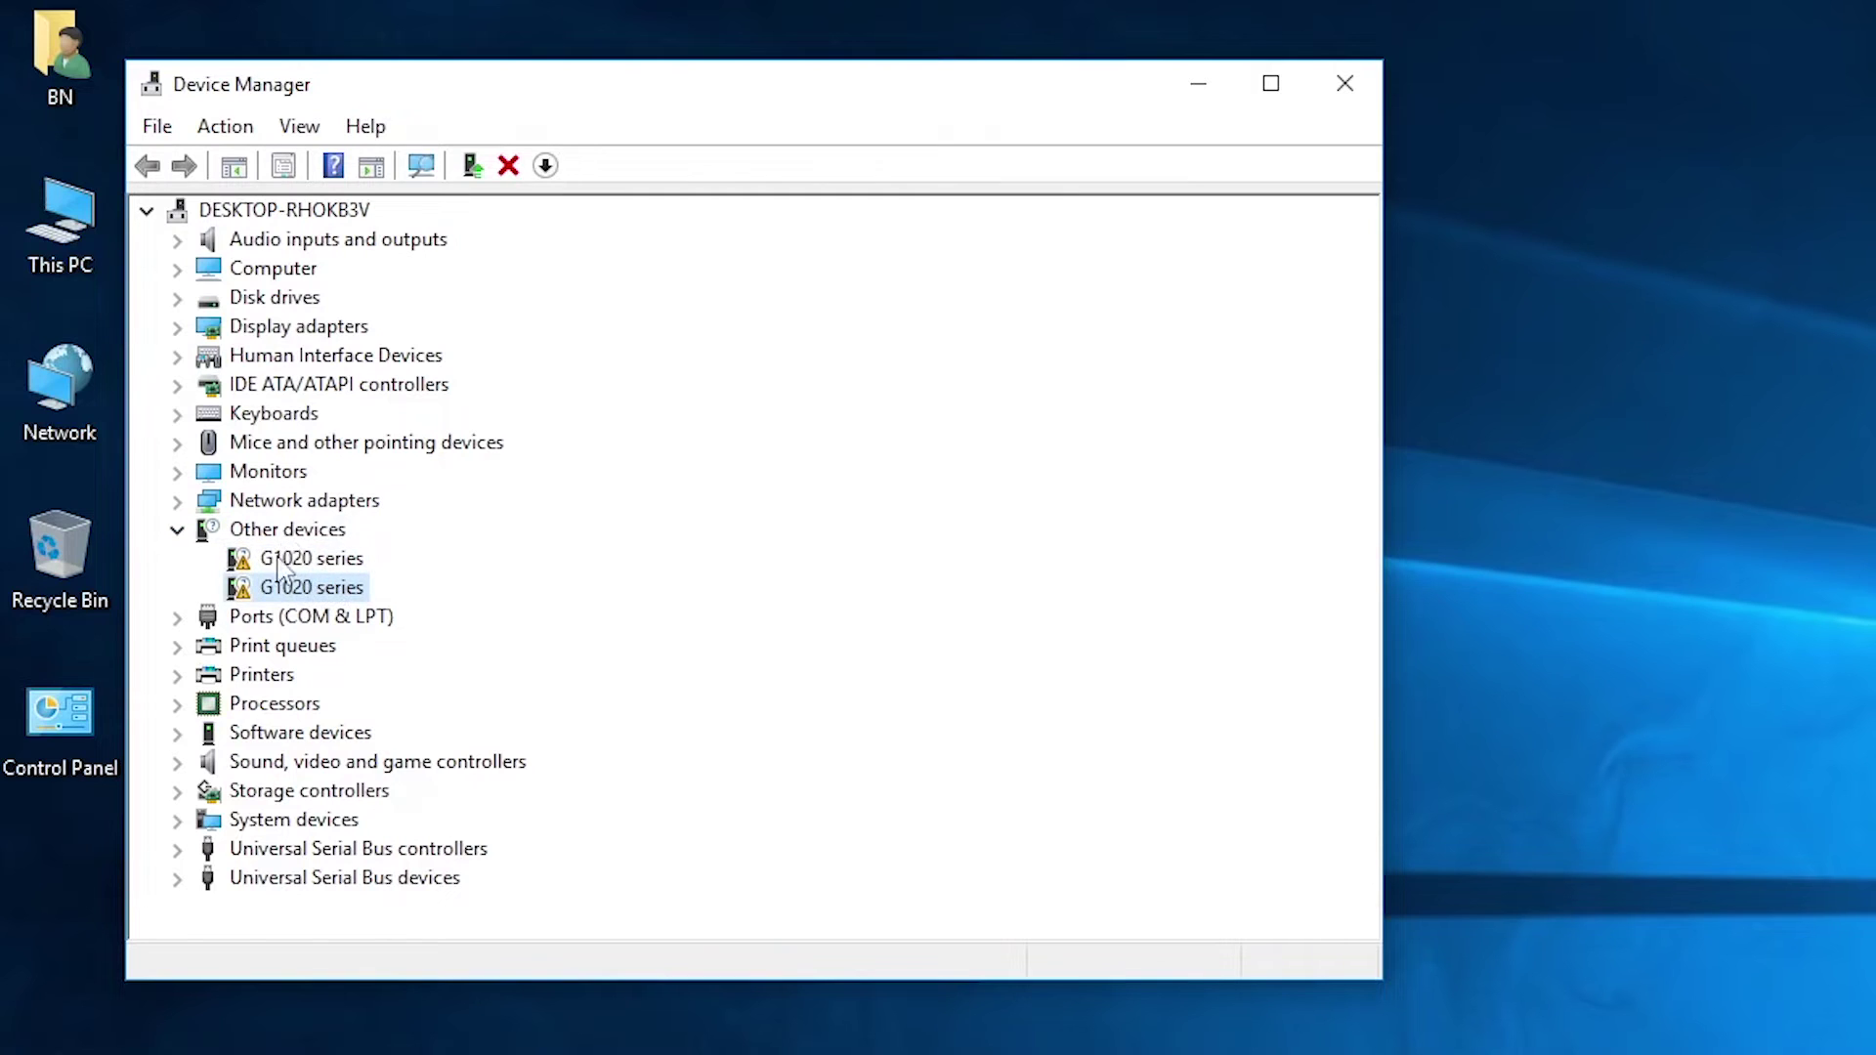
{"action": "left_click", "coordinate": [278, 562]}
{"action": "left_click", "coordinate": [350, 588]}
{"action": "left_click", "coordinate": [176, 530]}
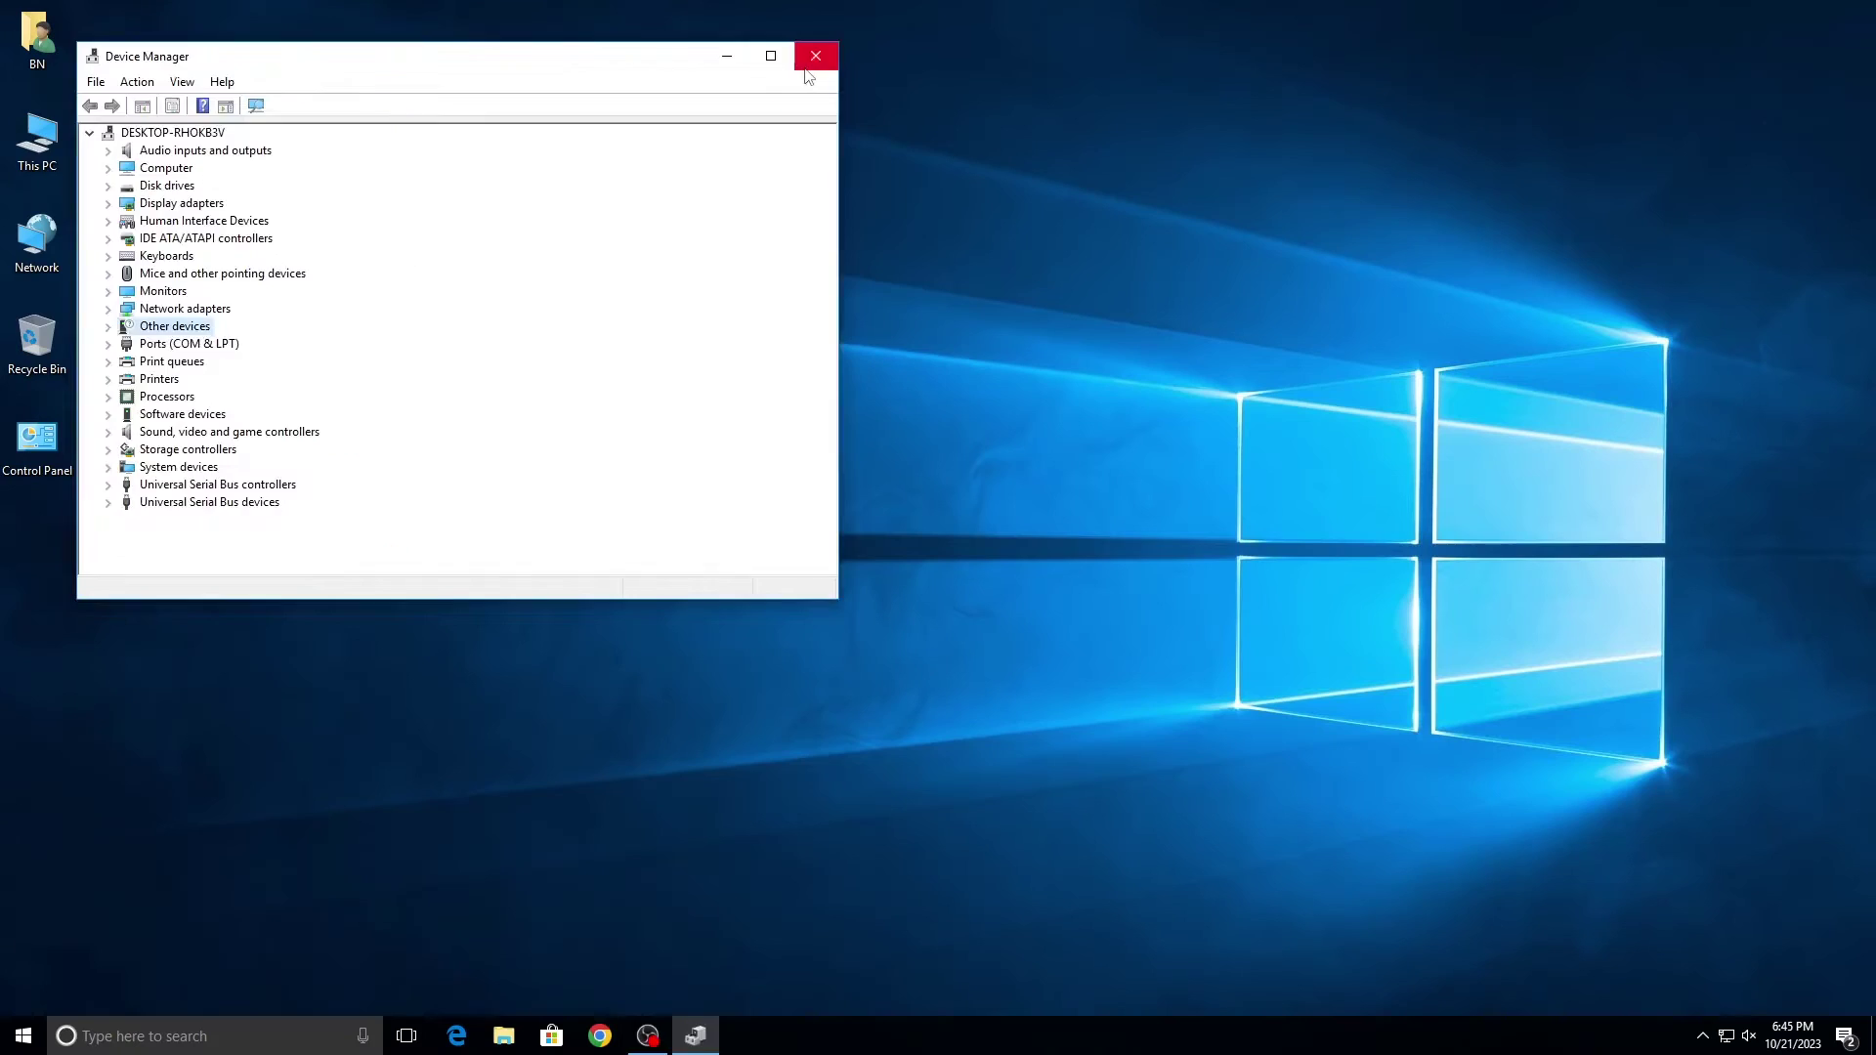
{"action": "left_click", "coordinate": [814, 59]}
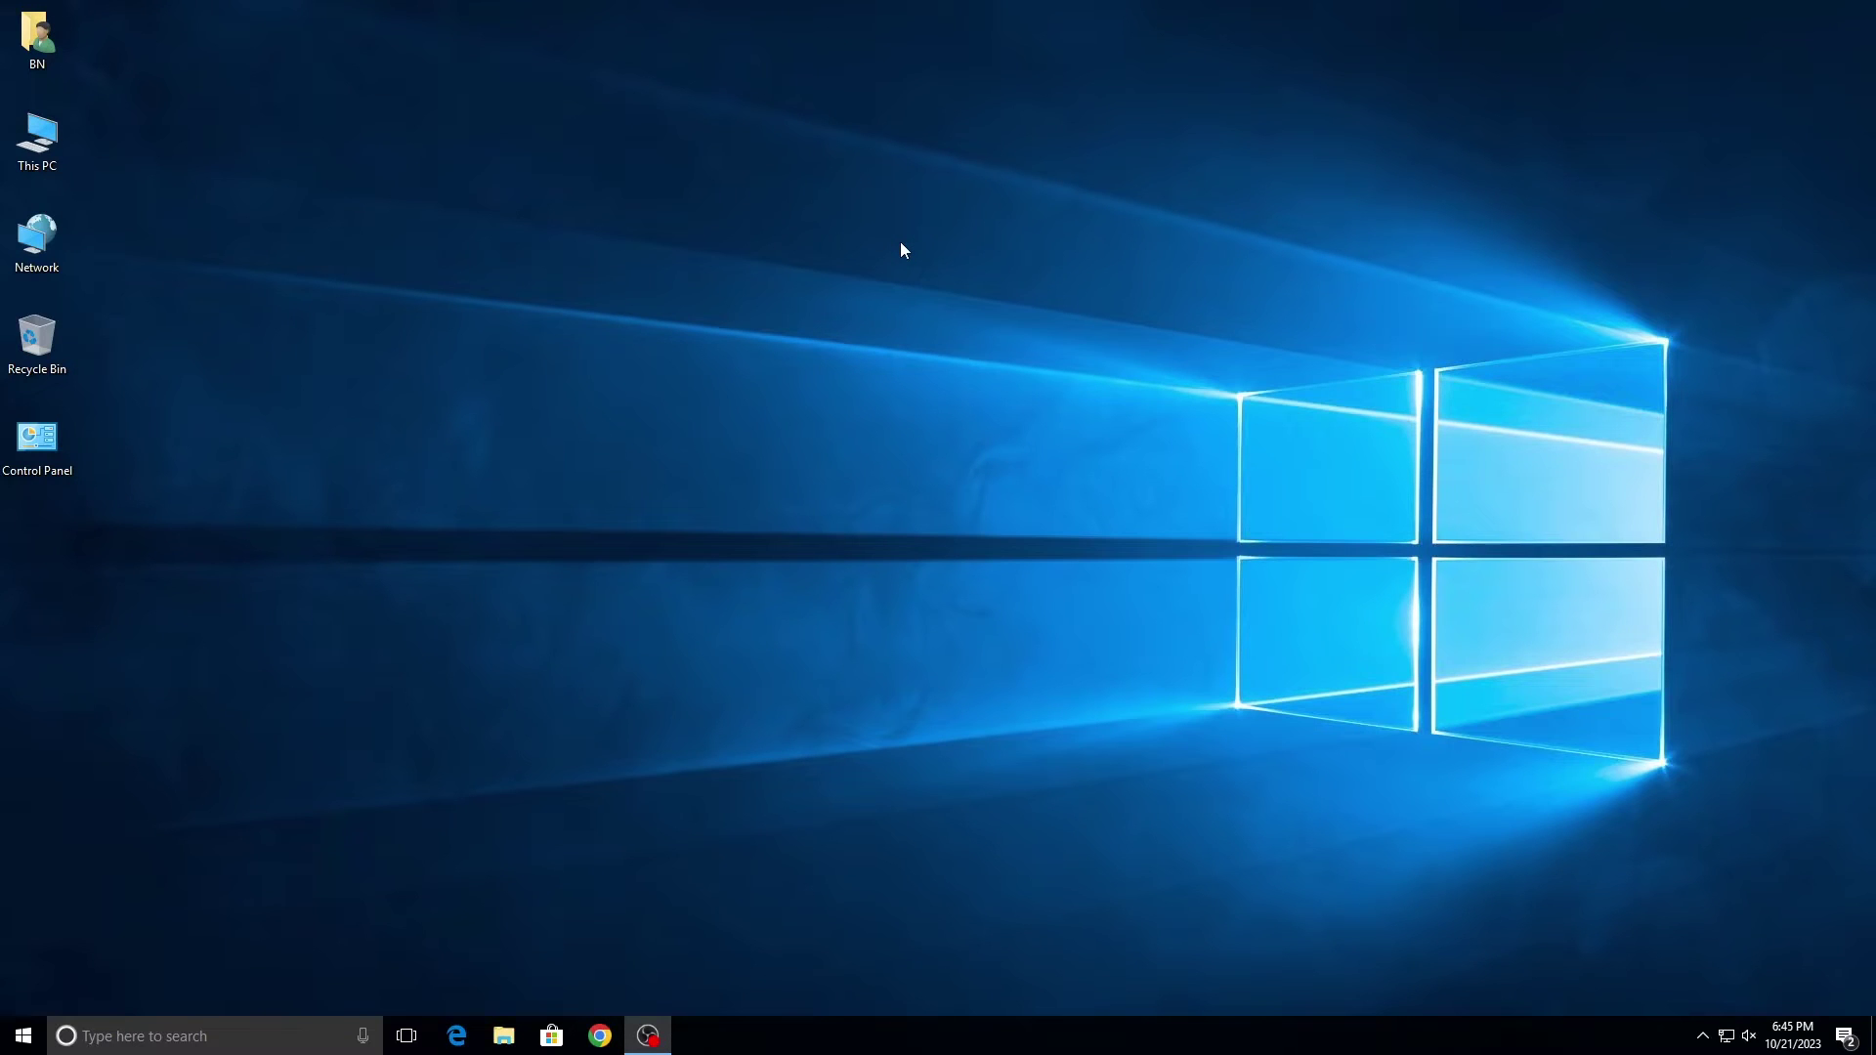
Open Devices and Printers via 'control printers' and check the Canon G1020 series driver status
{"action": "key", "text": "super+r"}
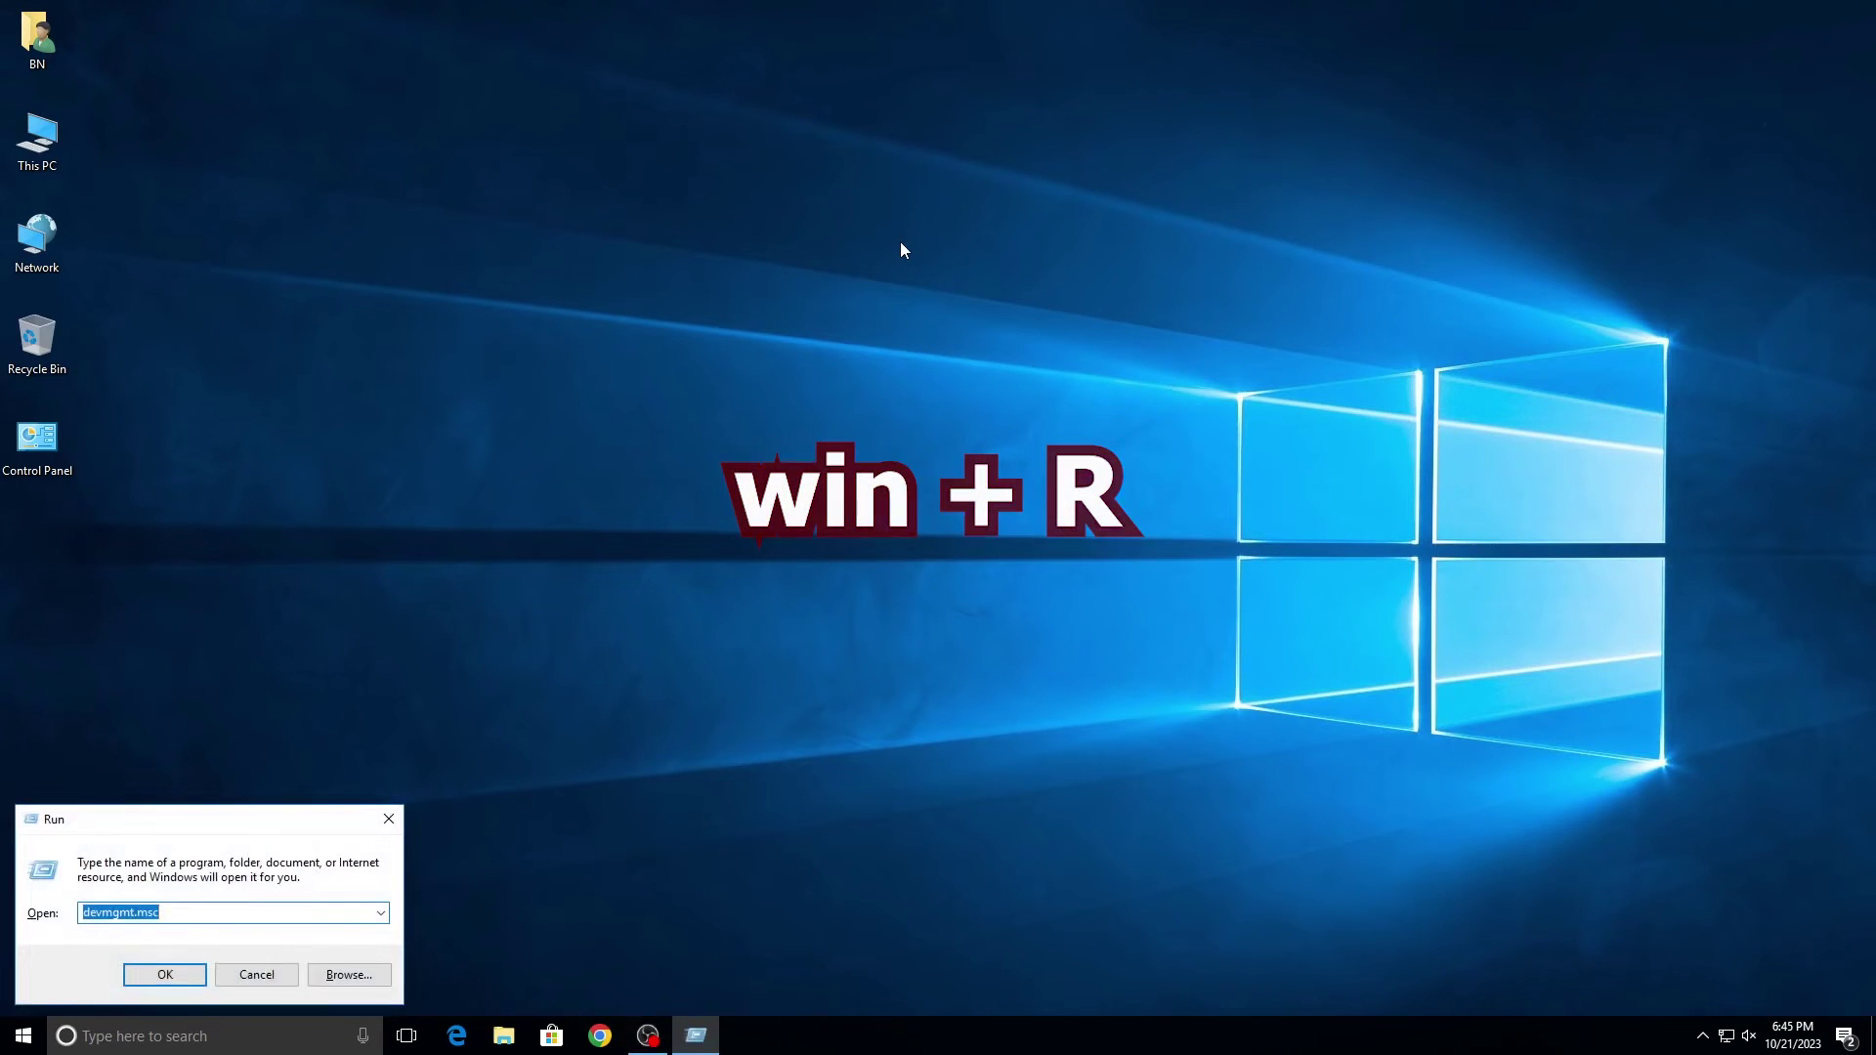
{"action": "type", "text": "cont"}
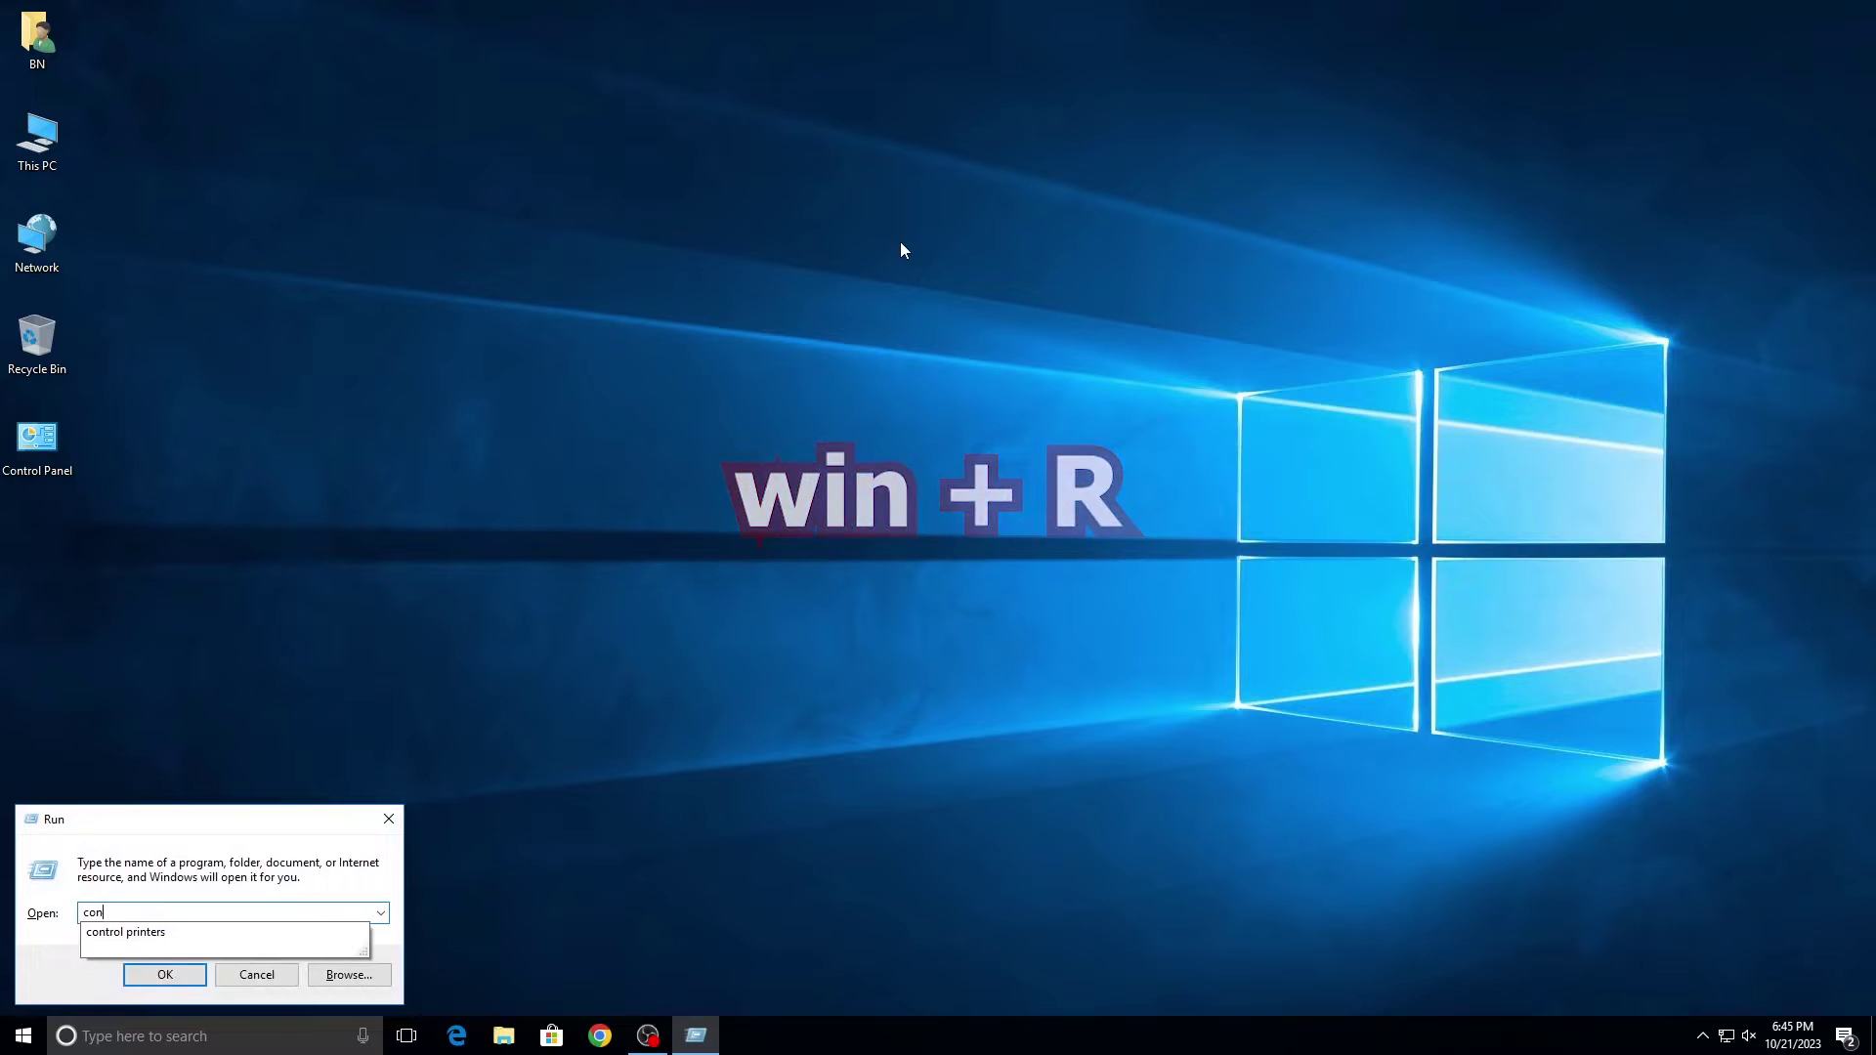
{"action": "type", "text": "r"}
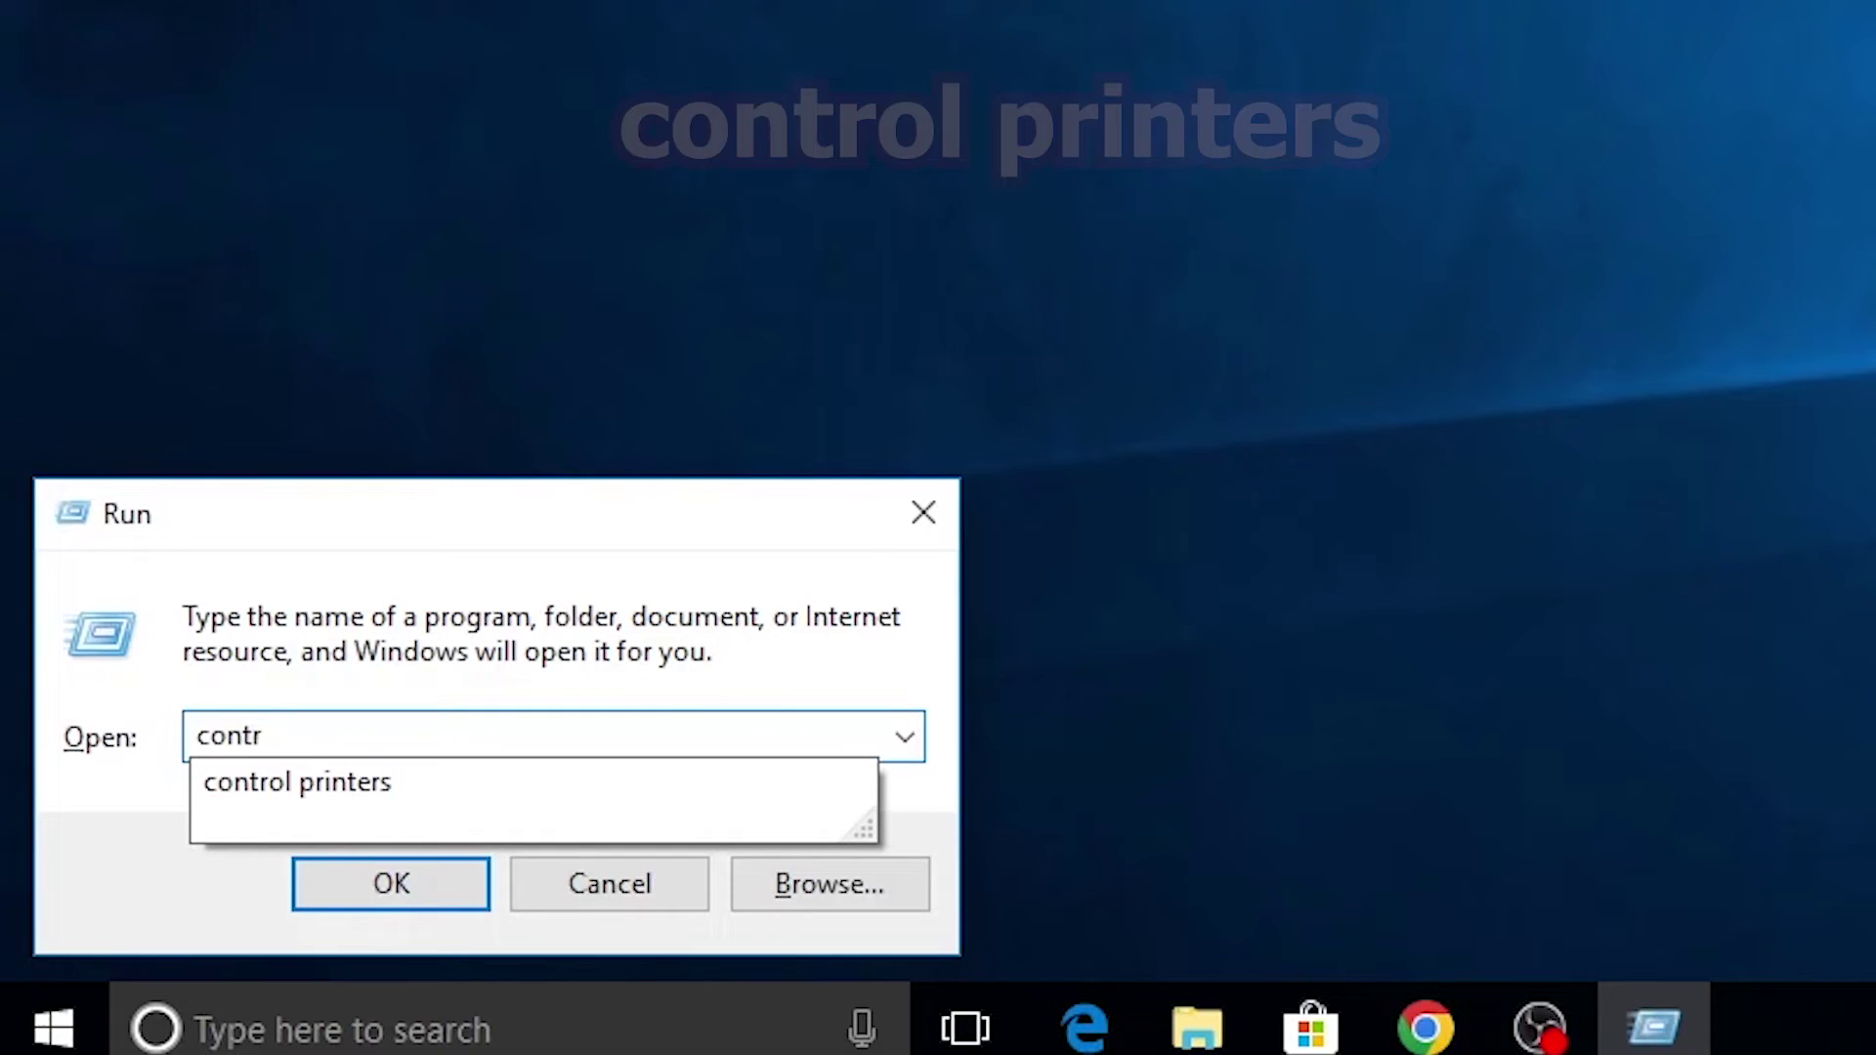
{"action": "type", "text": "ol p"}
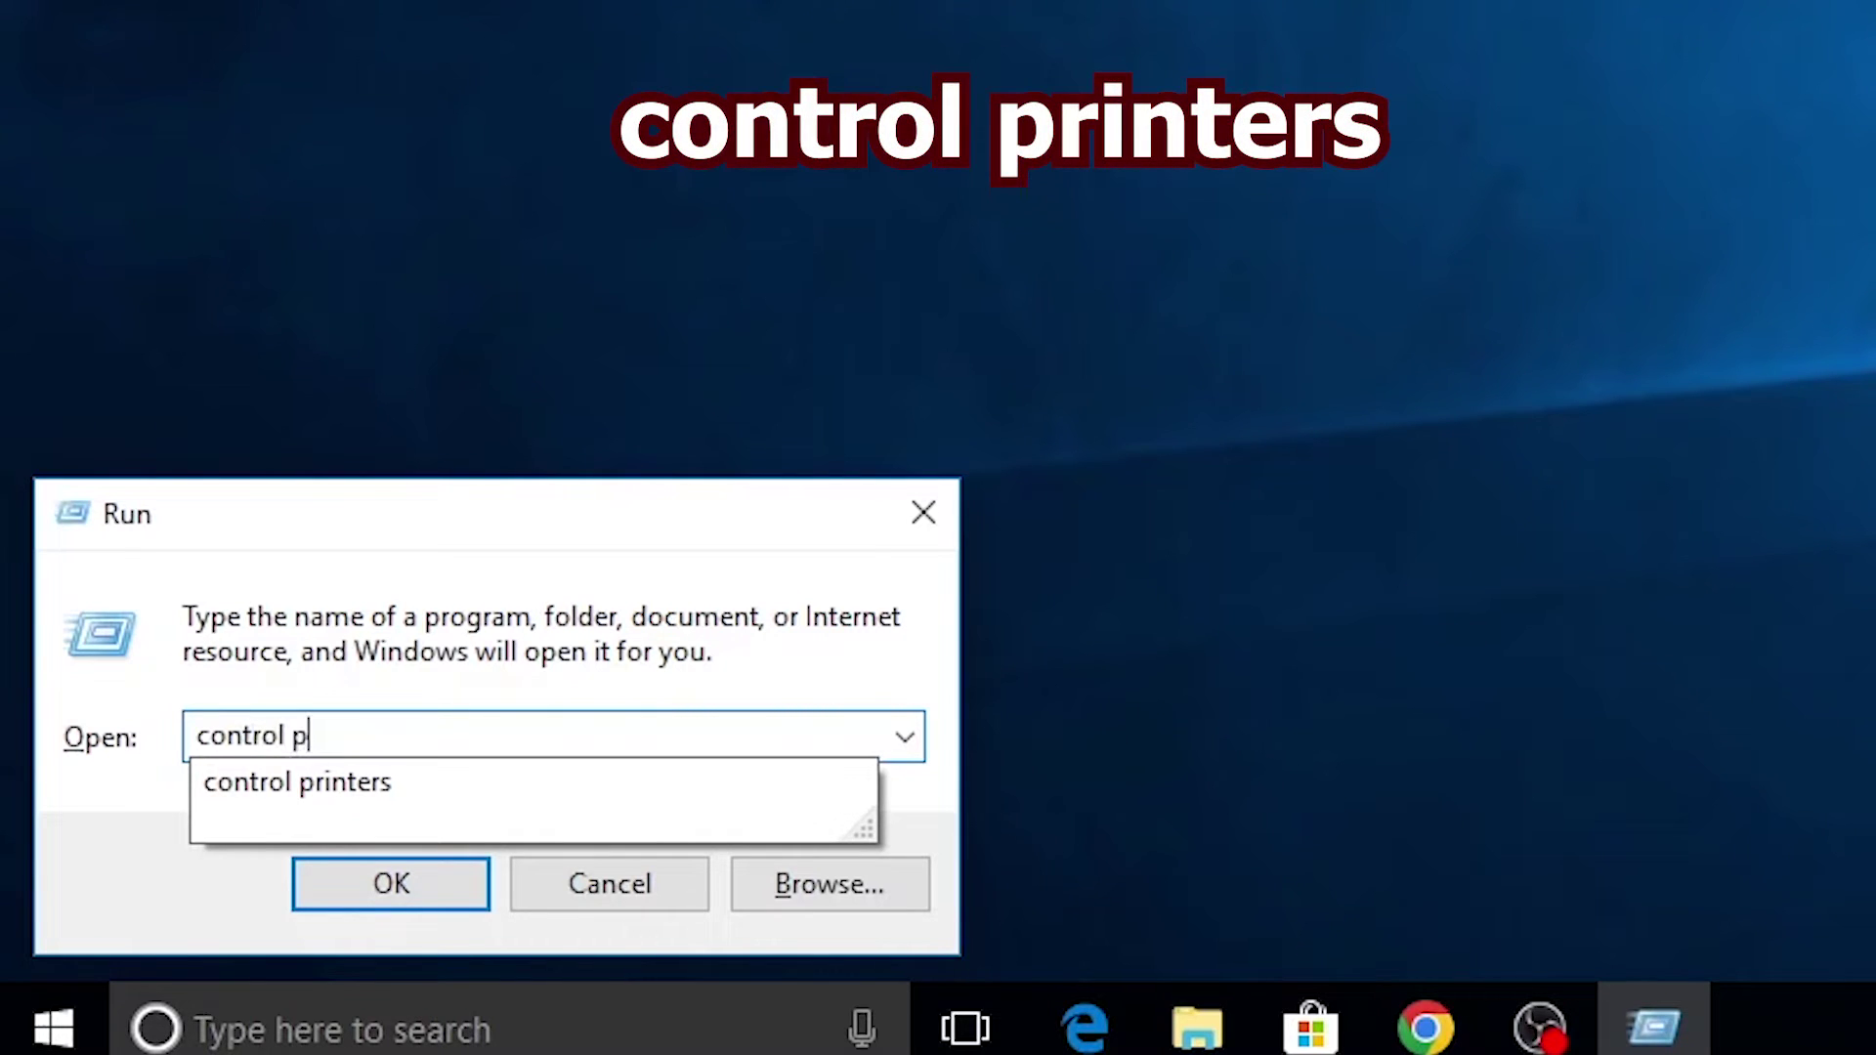
{"action": "type", "text": "rinter"}
{"action": "type", "text": "s"}
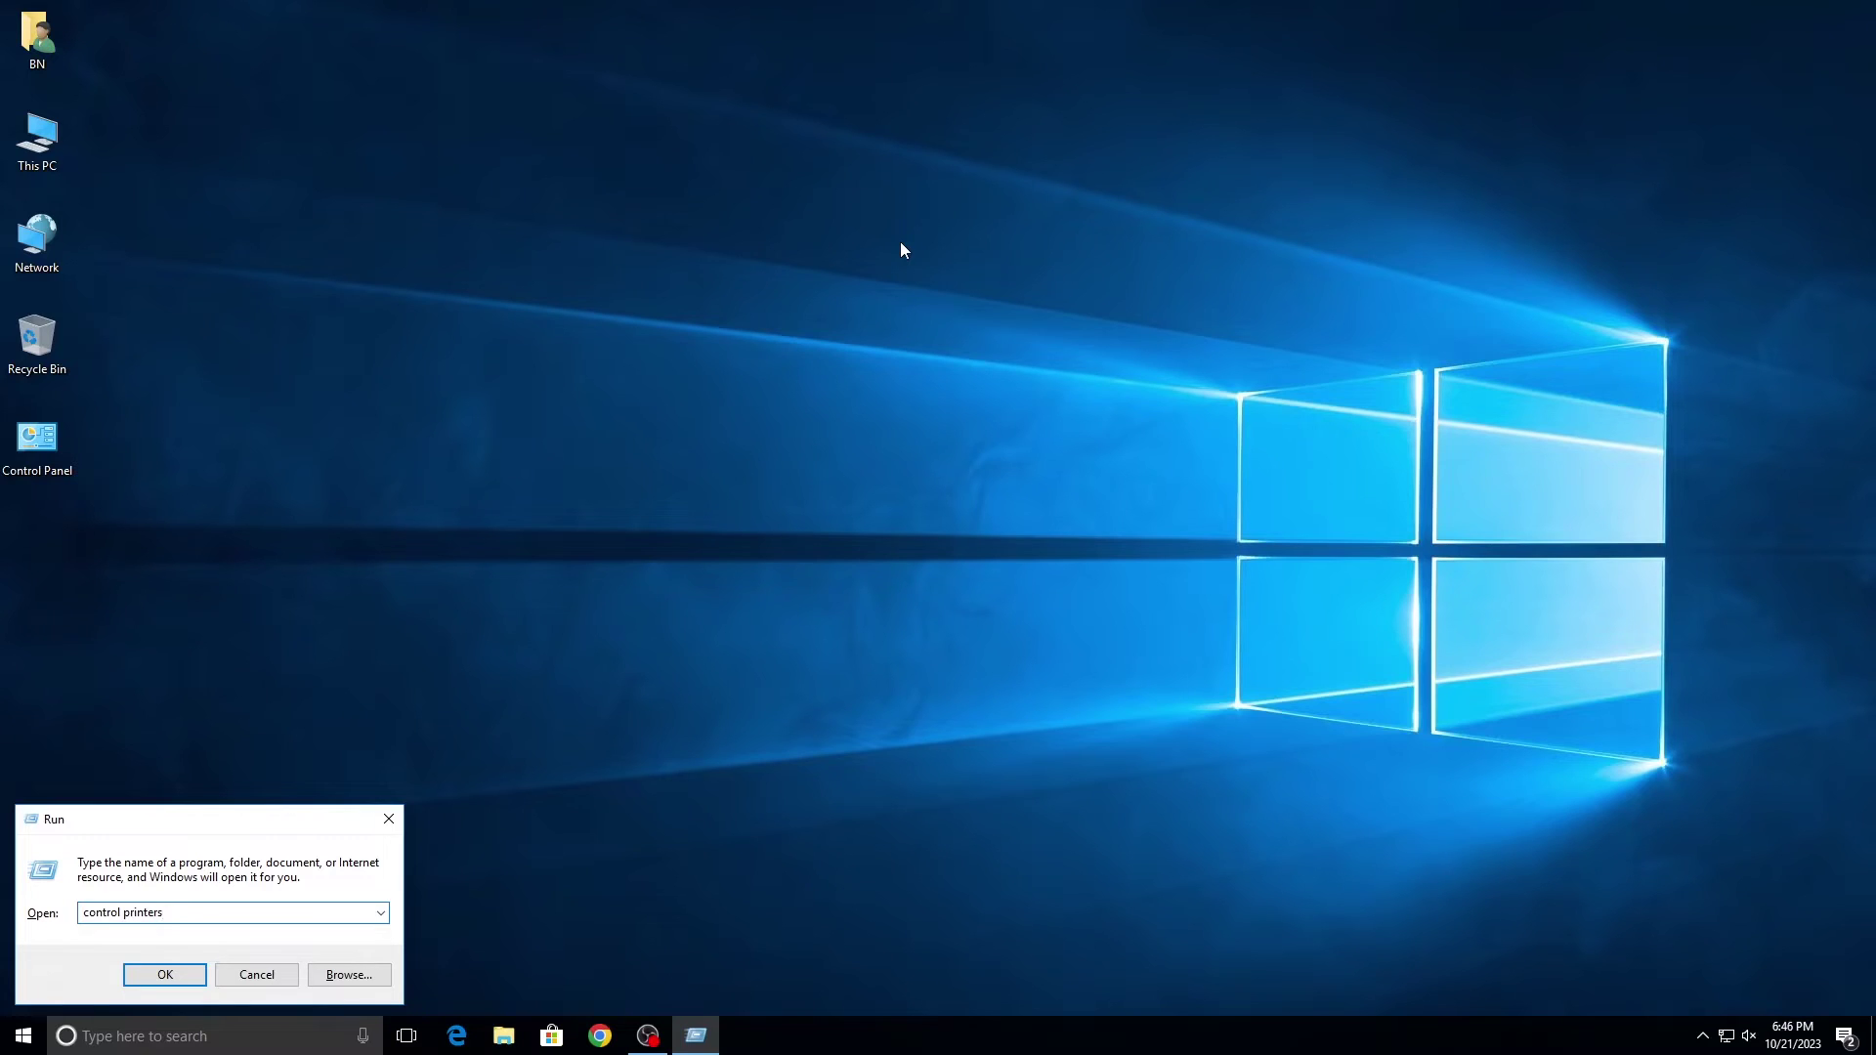
{"action": "key", "text": "Return"}
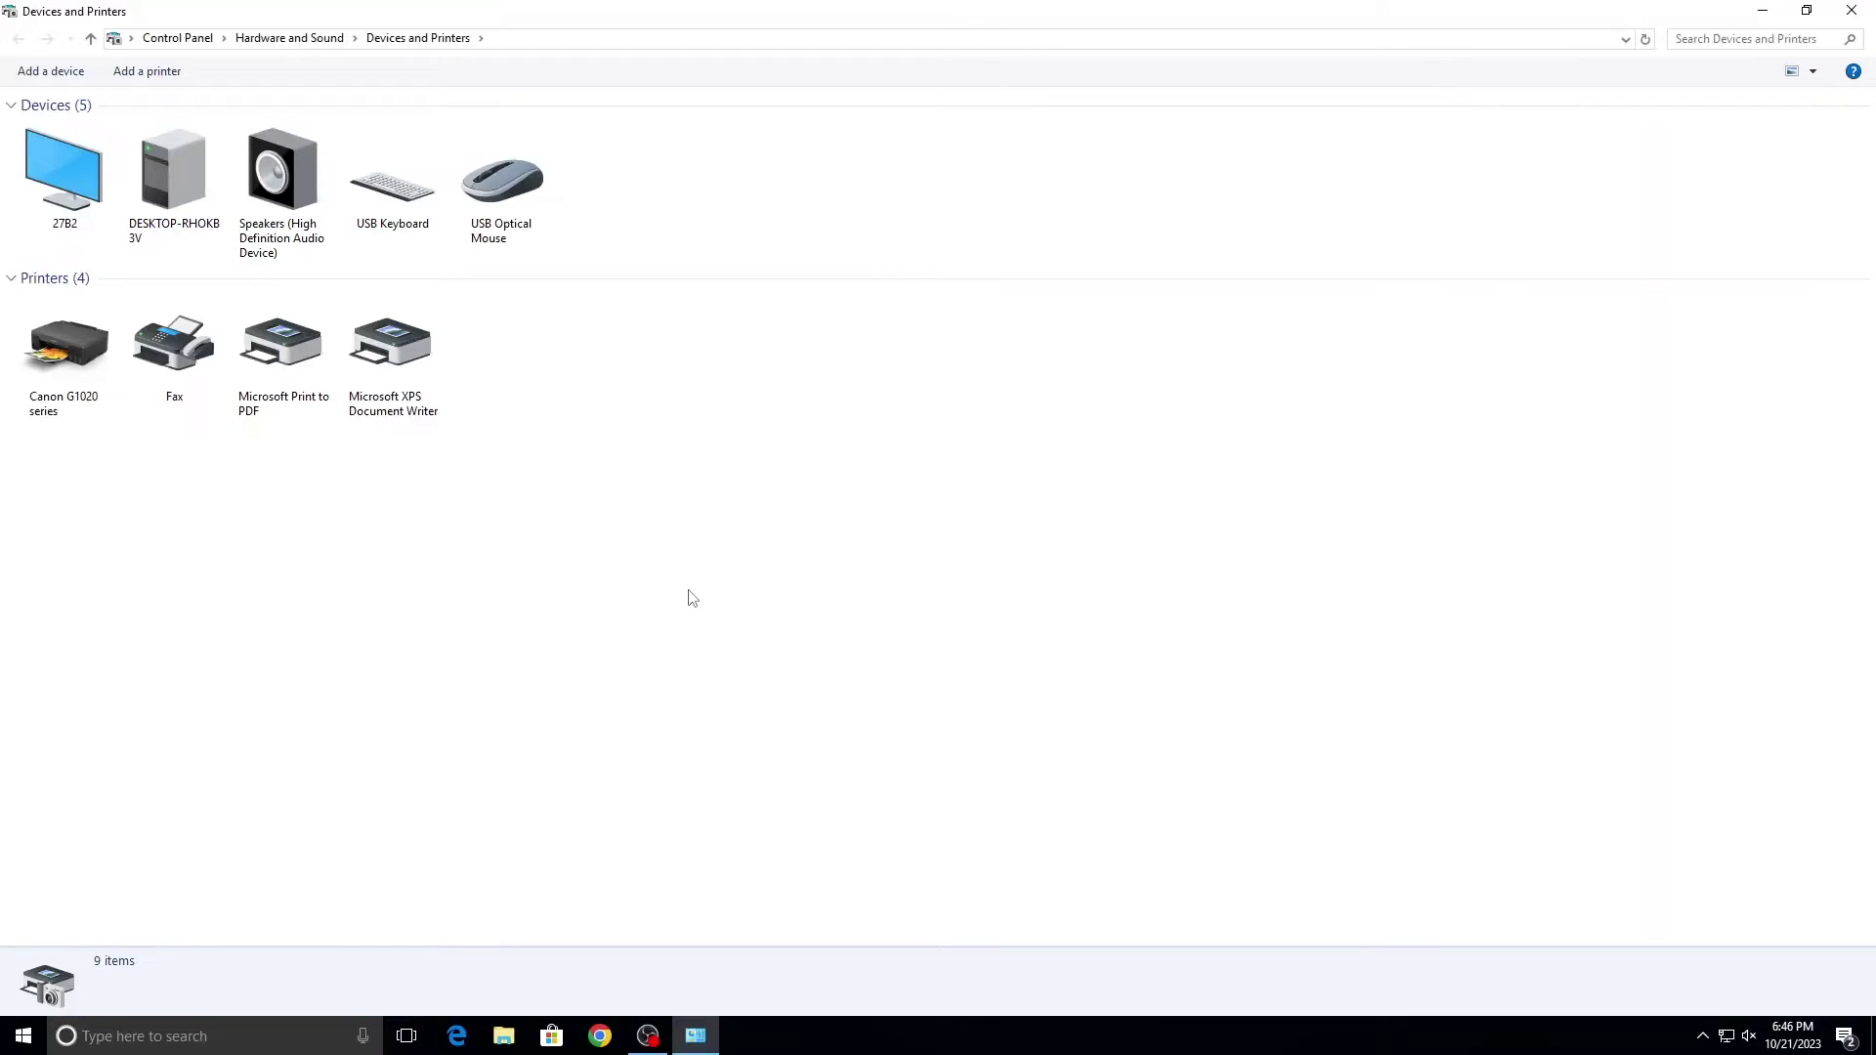
{"action": "left_click", "coordinate": [82, 388]}
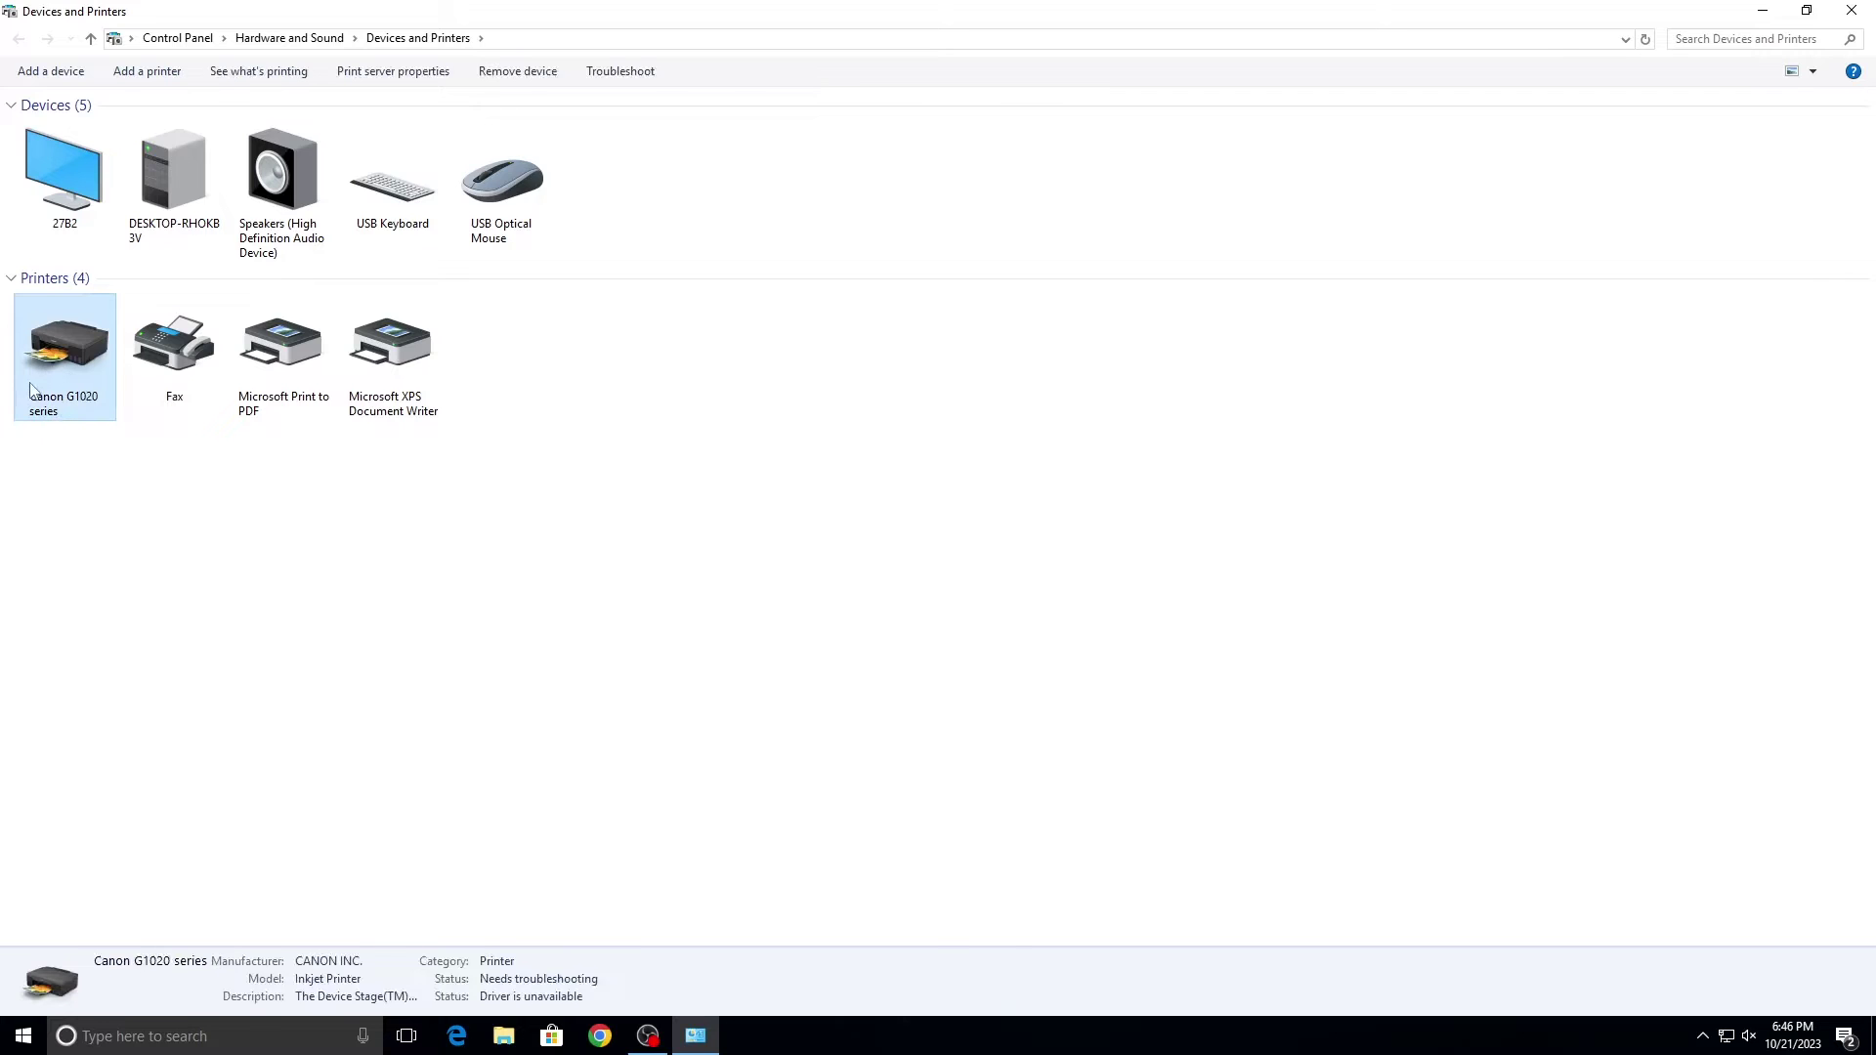
{"action": "mouse_move", "coordinate": [31, 386]}
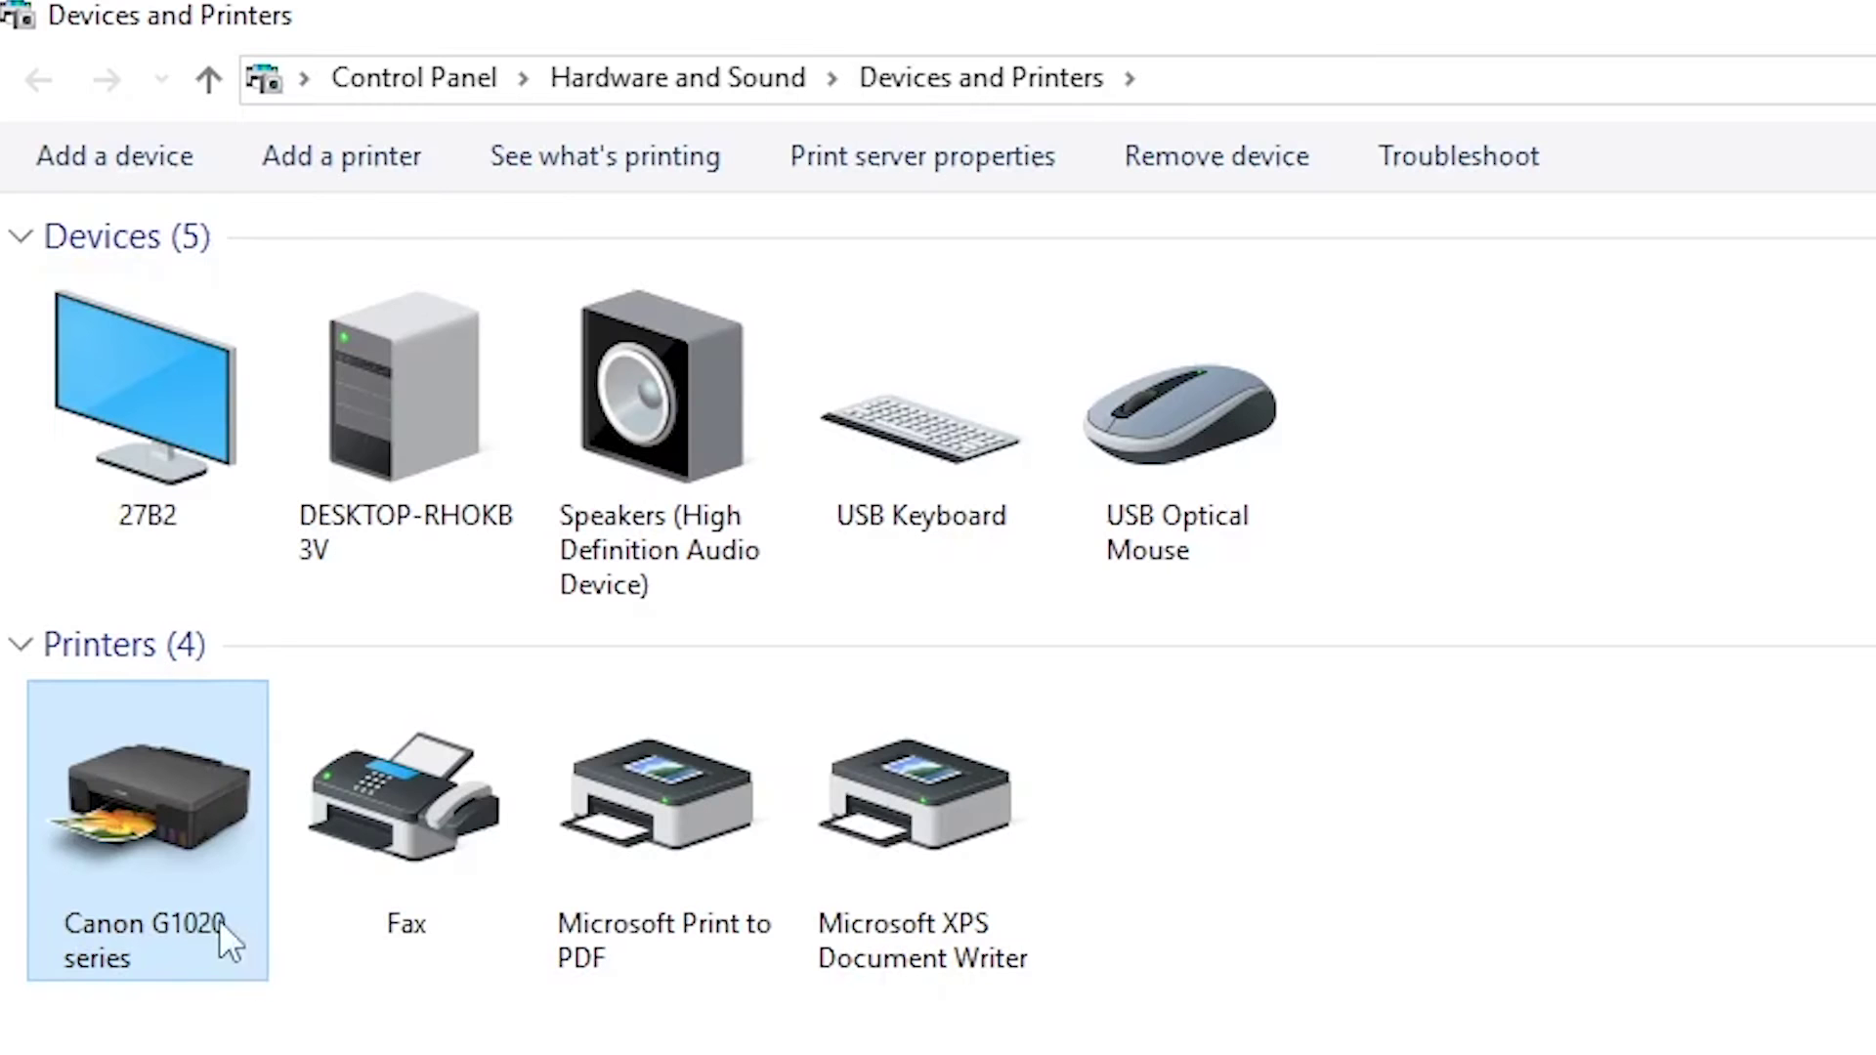
{"action": "right_click", "coordinate": [219, 919]}
{"action": "left_click", "coordinate": [121, 1033]}
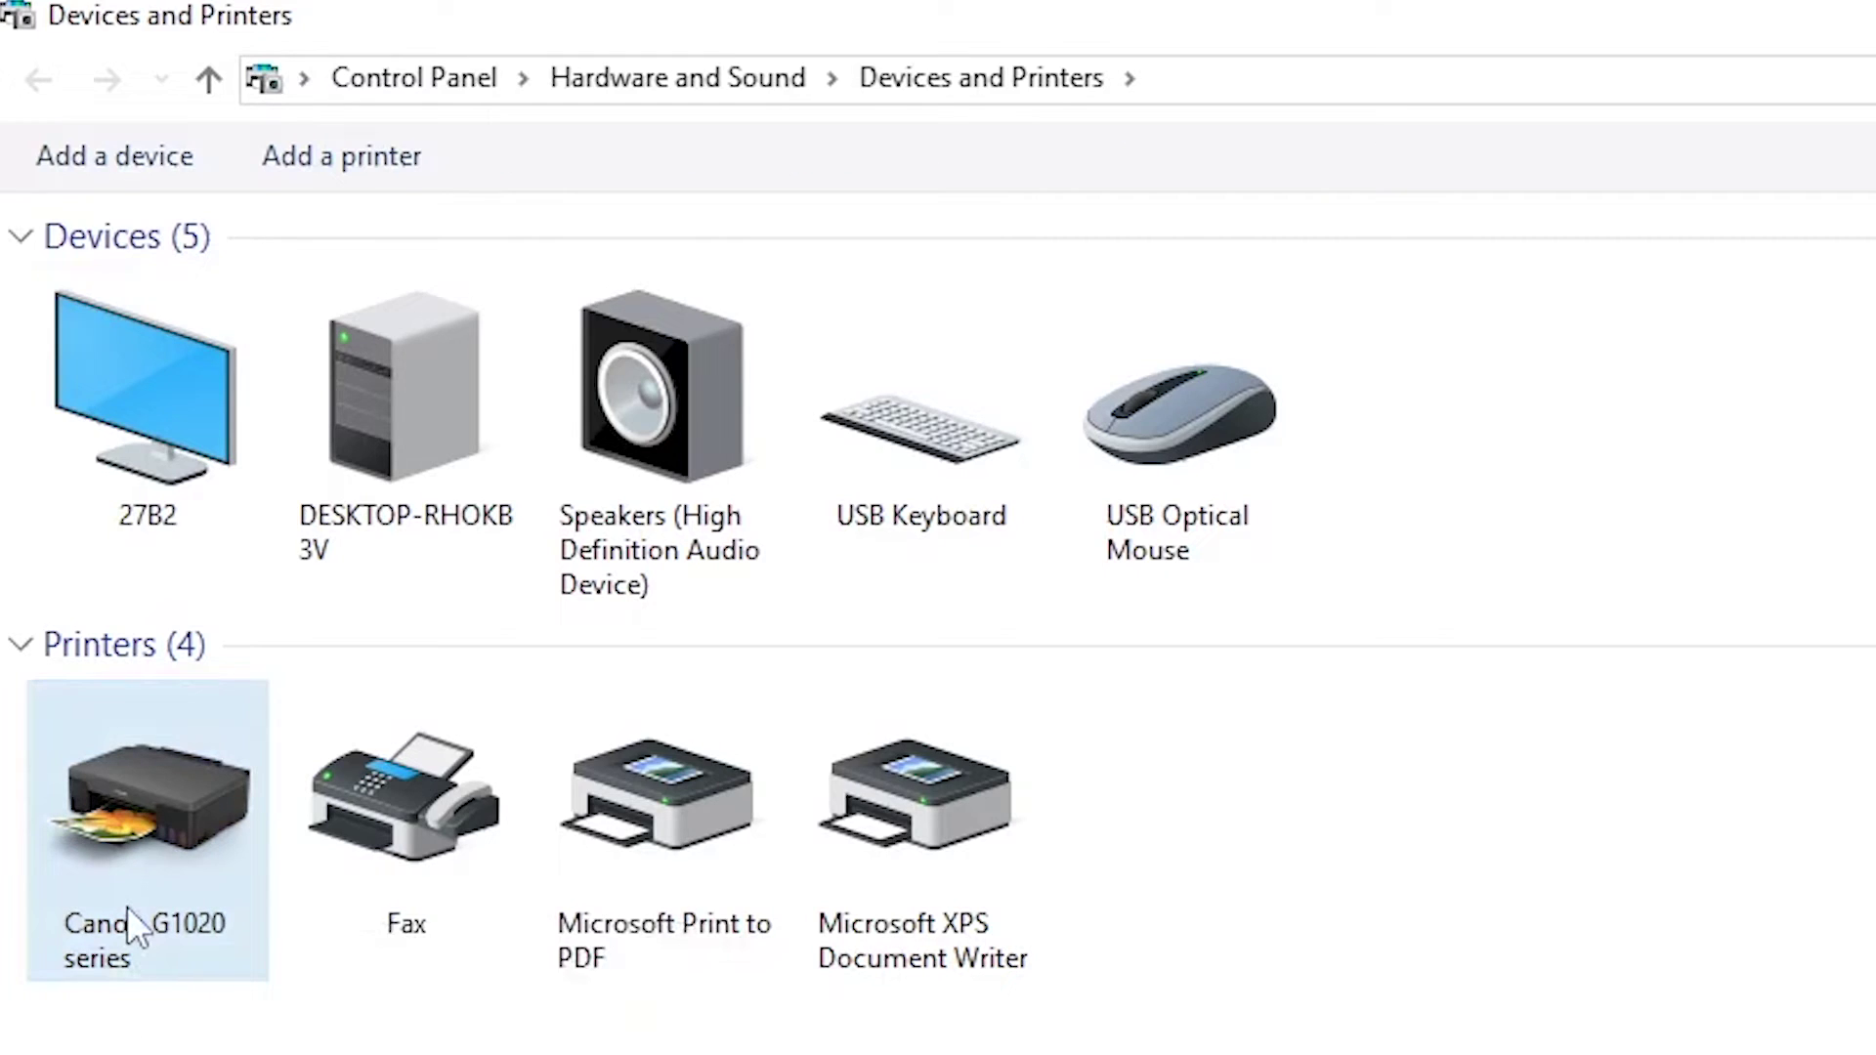
{"action": "mouse_move", "coordinate": [127, 906]}
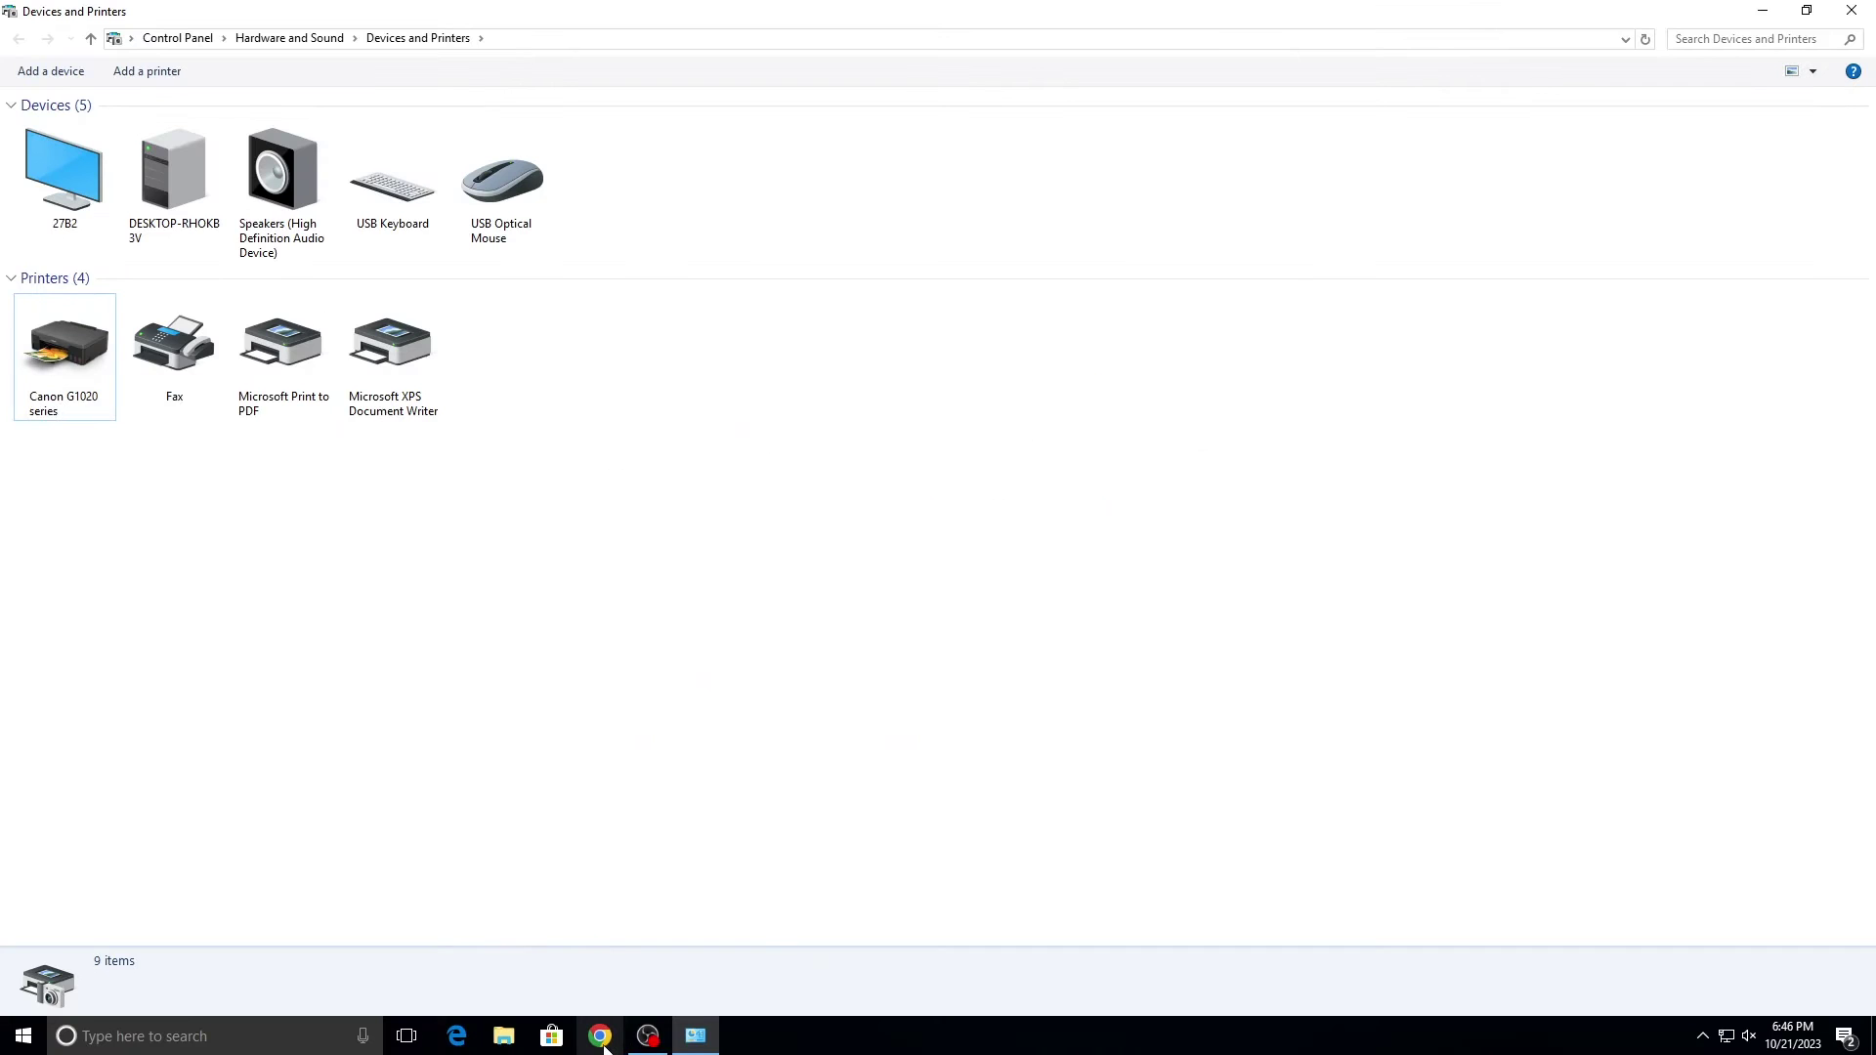
In Chrome, Google 'canon g1020 printer driver for windows 10 64 bit'
{"action": "left_click", "coordinate": [600, 1038]}
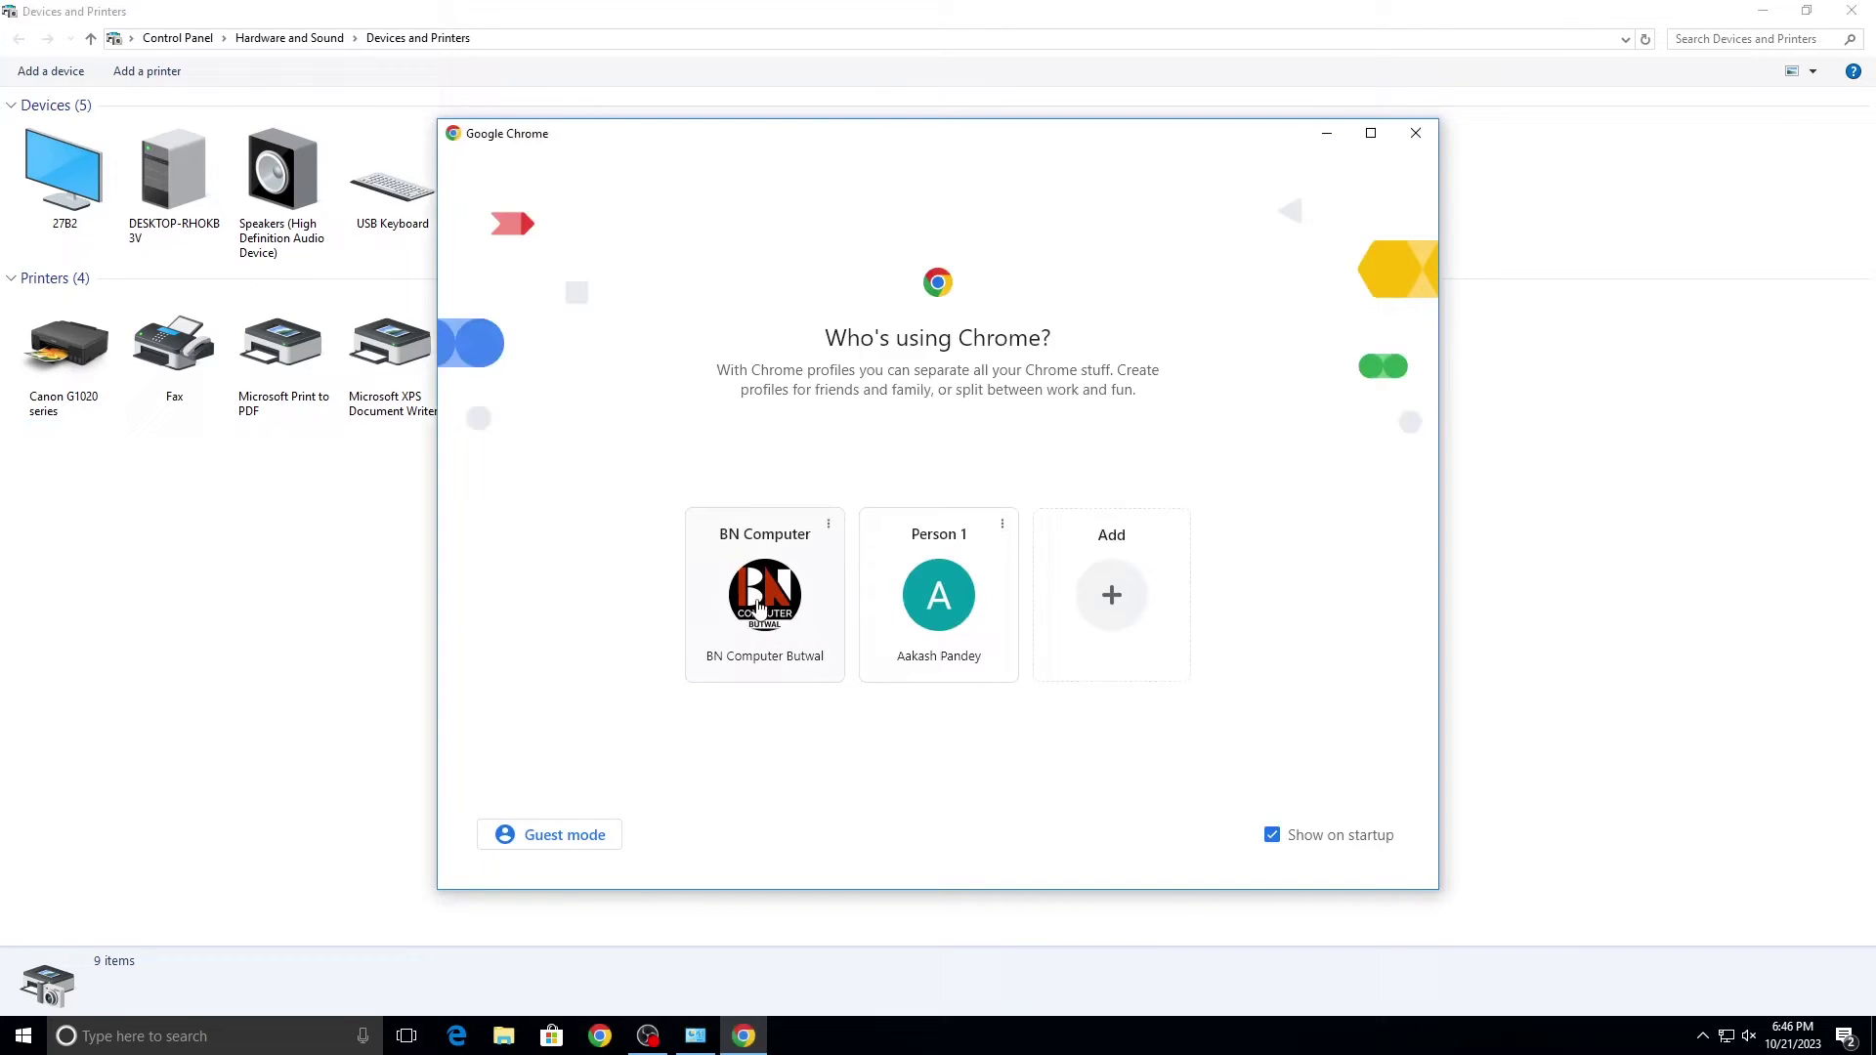
{"action": "left_click", "coordinate": [761, 607]}
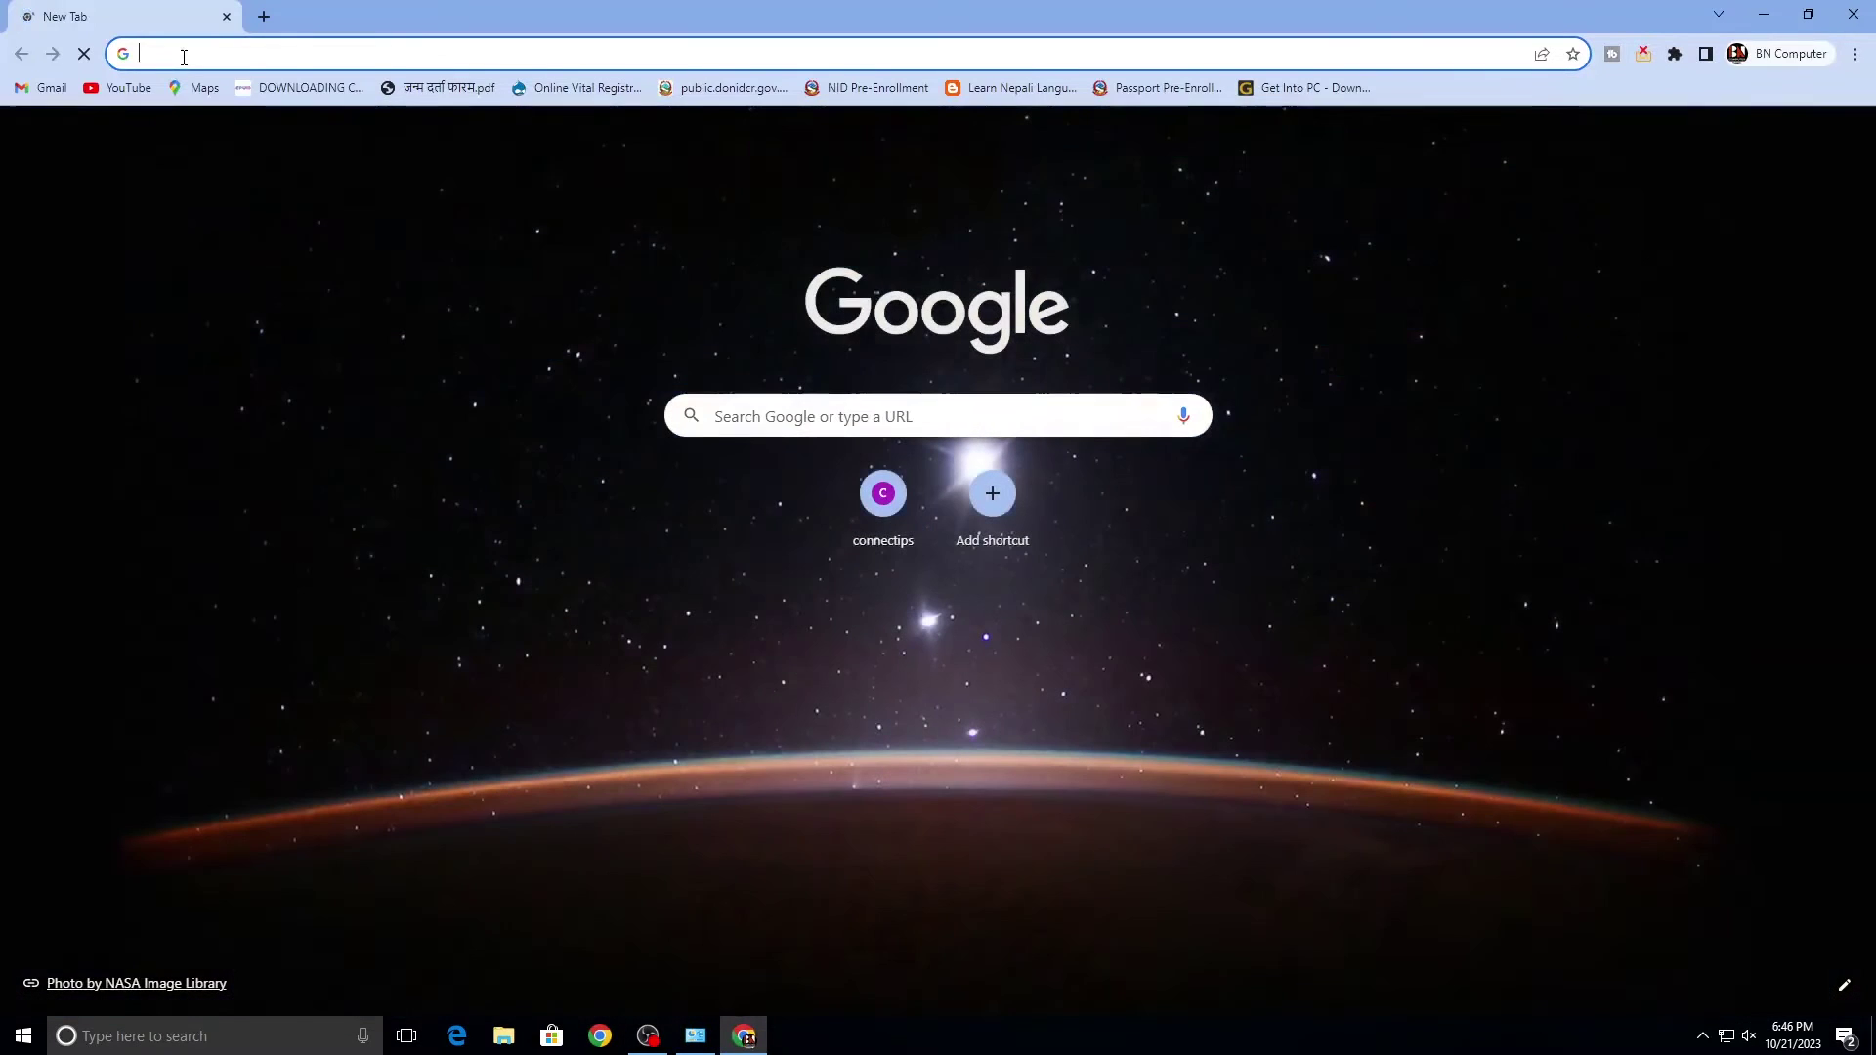
{"action": "left_click", "coordinate": [880, 422]}
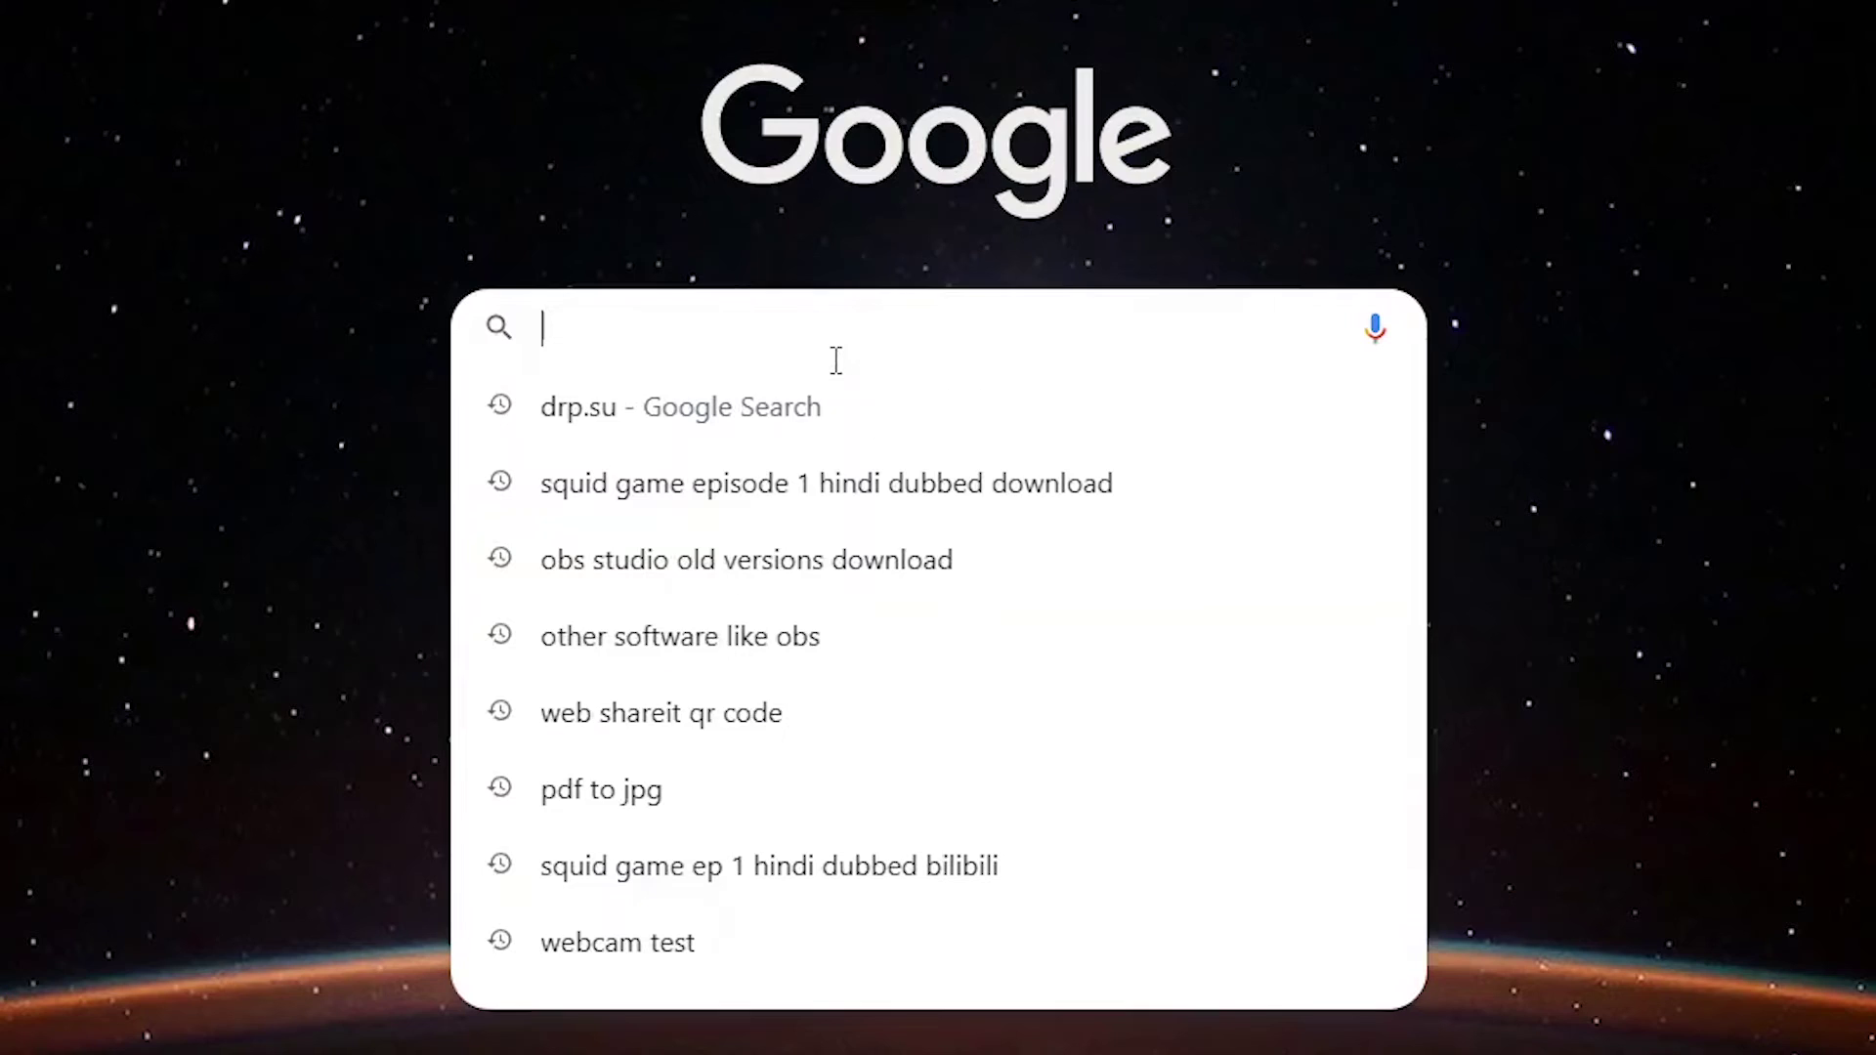
{"action": "type", "text": "canom"}
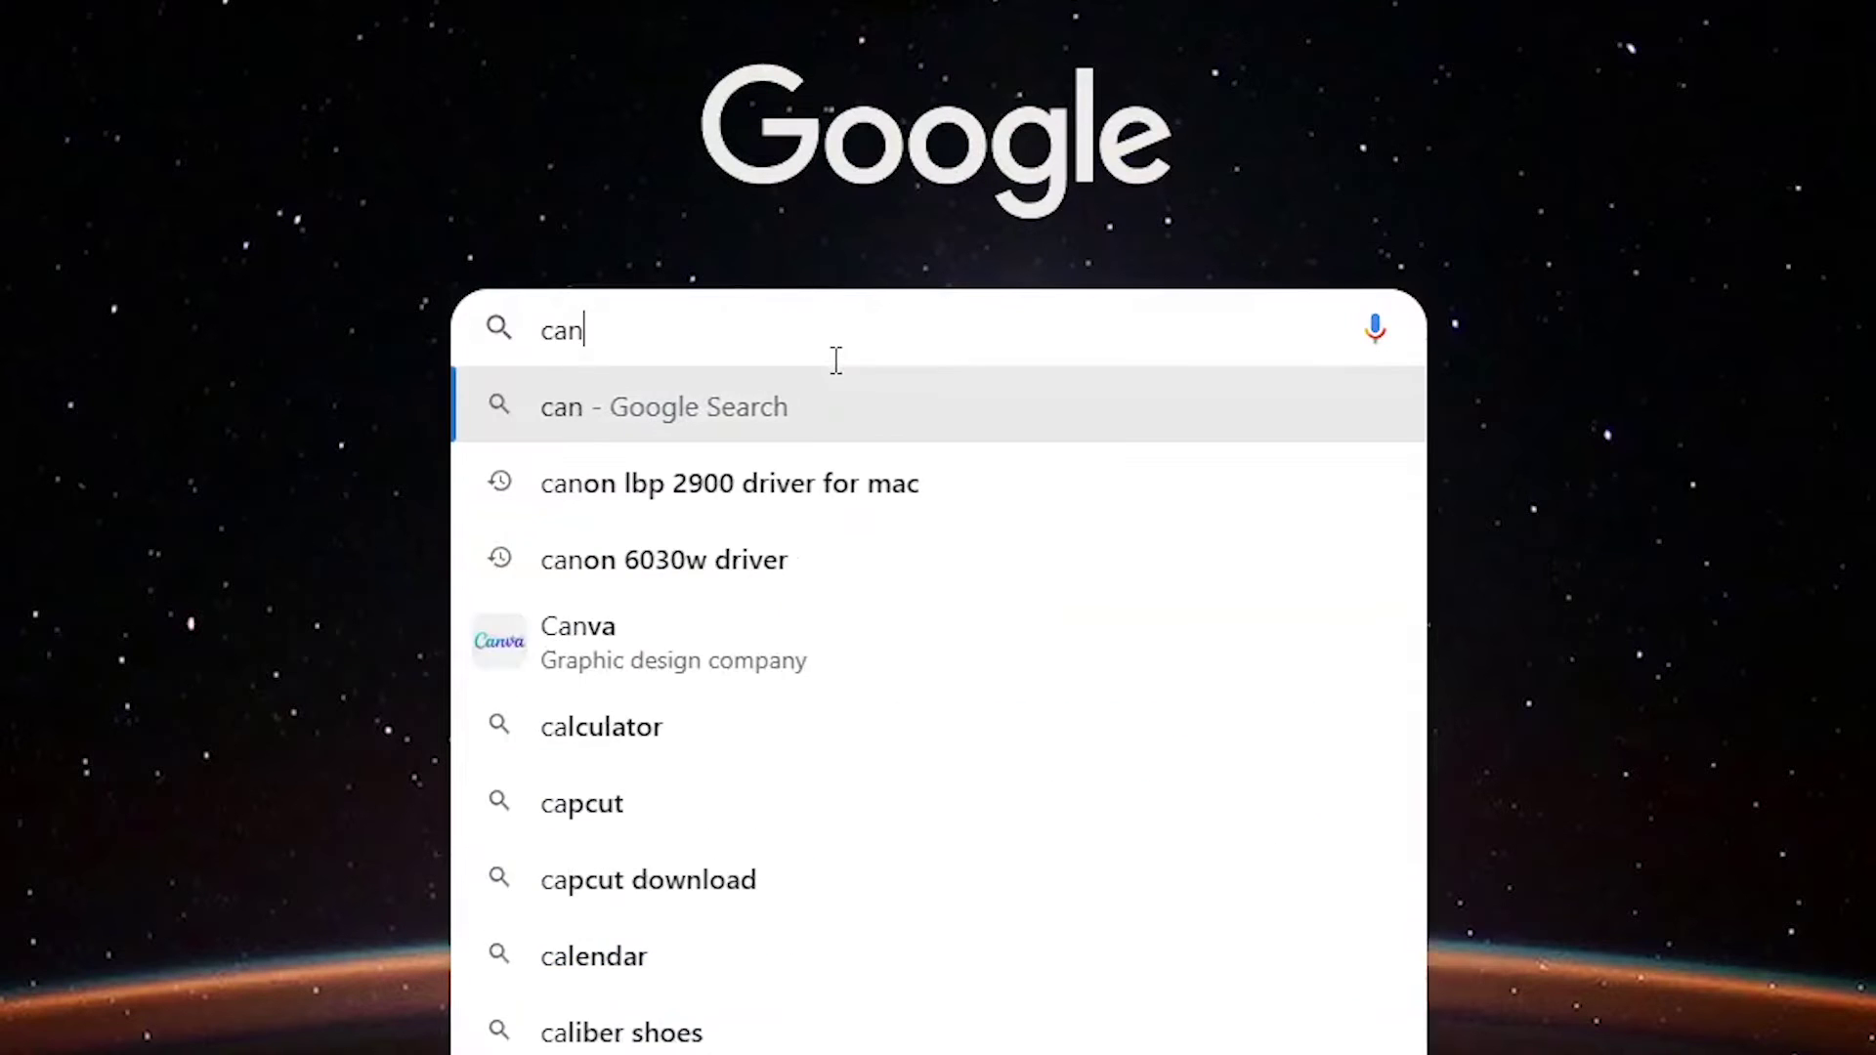
{"action": "key", "text": "BackSpace"}
{"action": "key", "text": "BackSpace"}
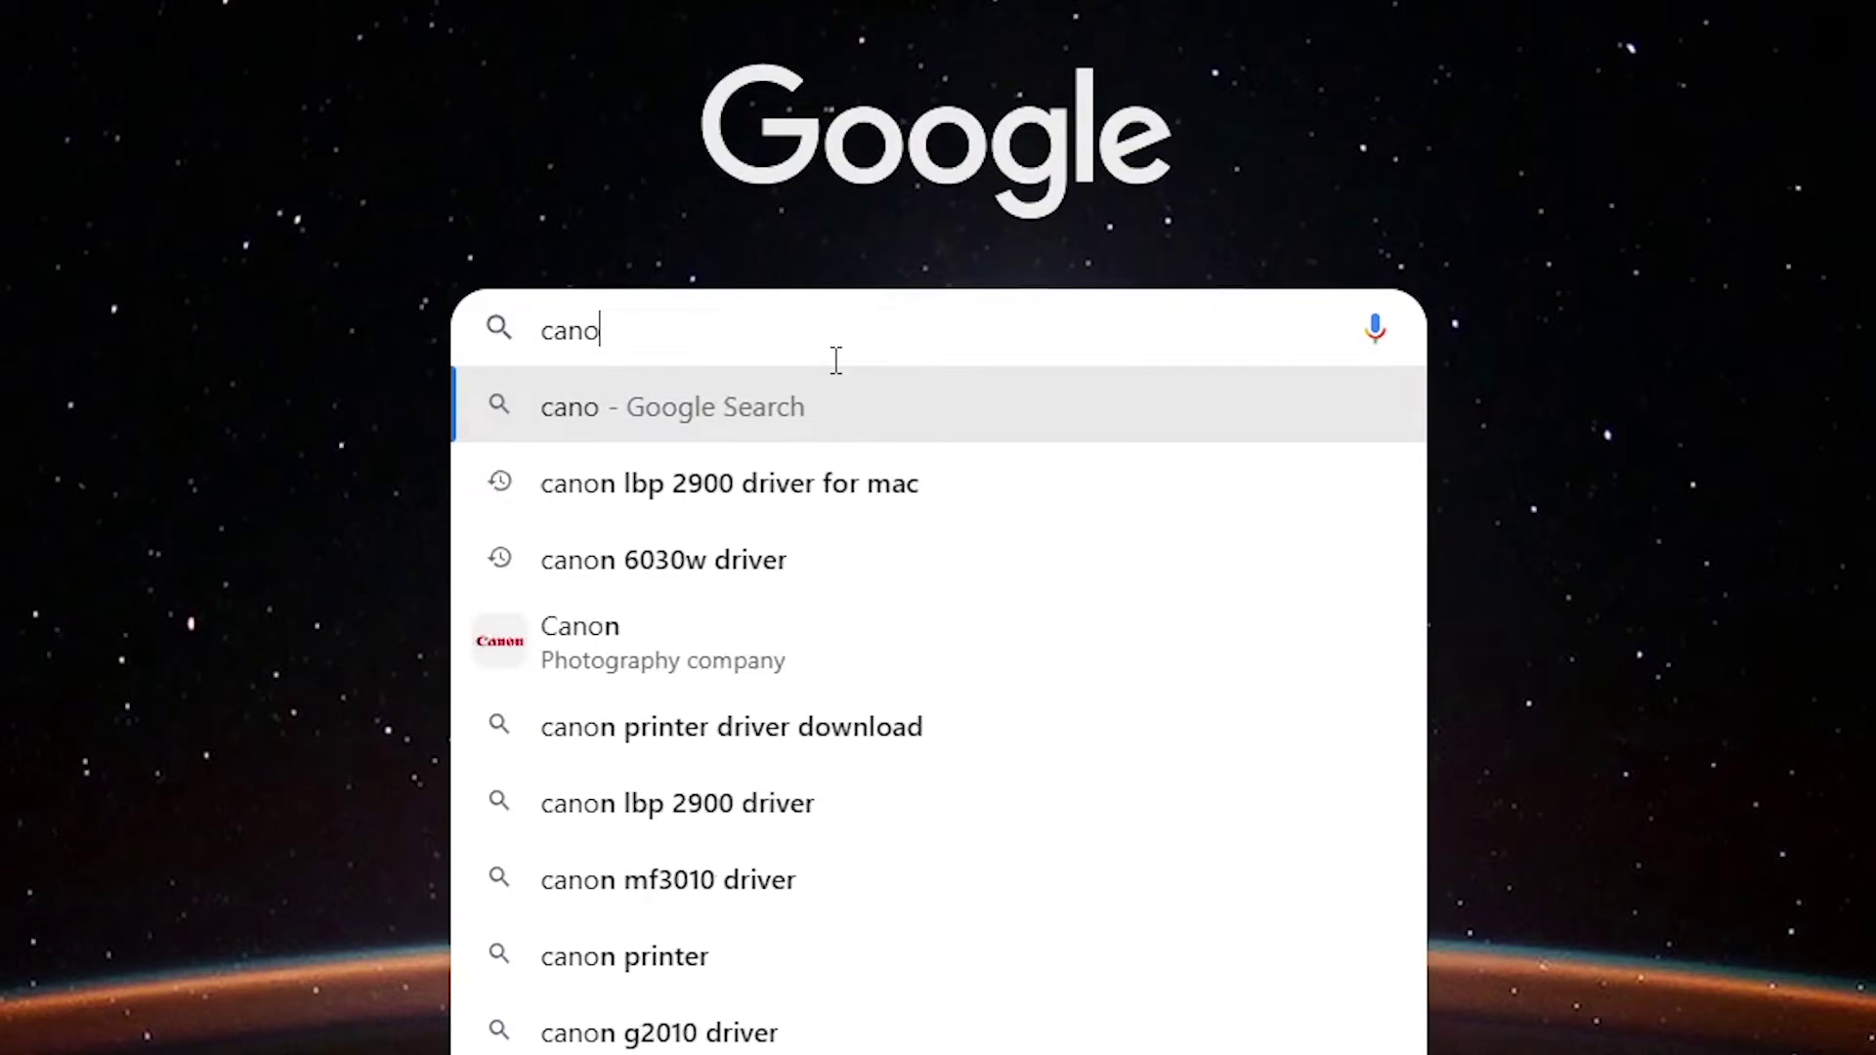
{"action": "type", "text": "n g"}
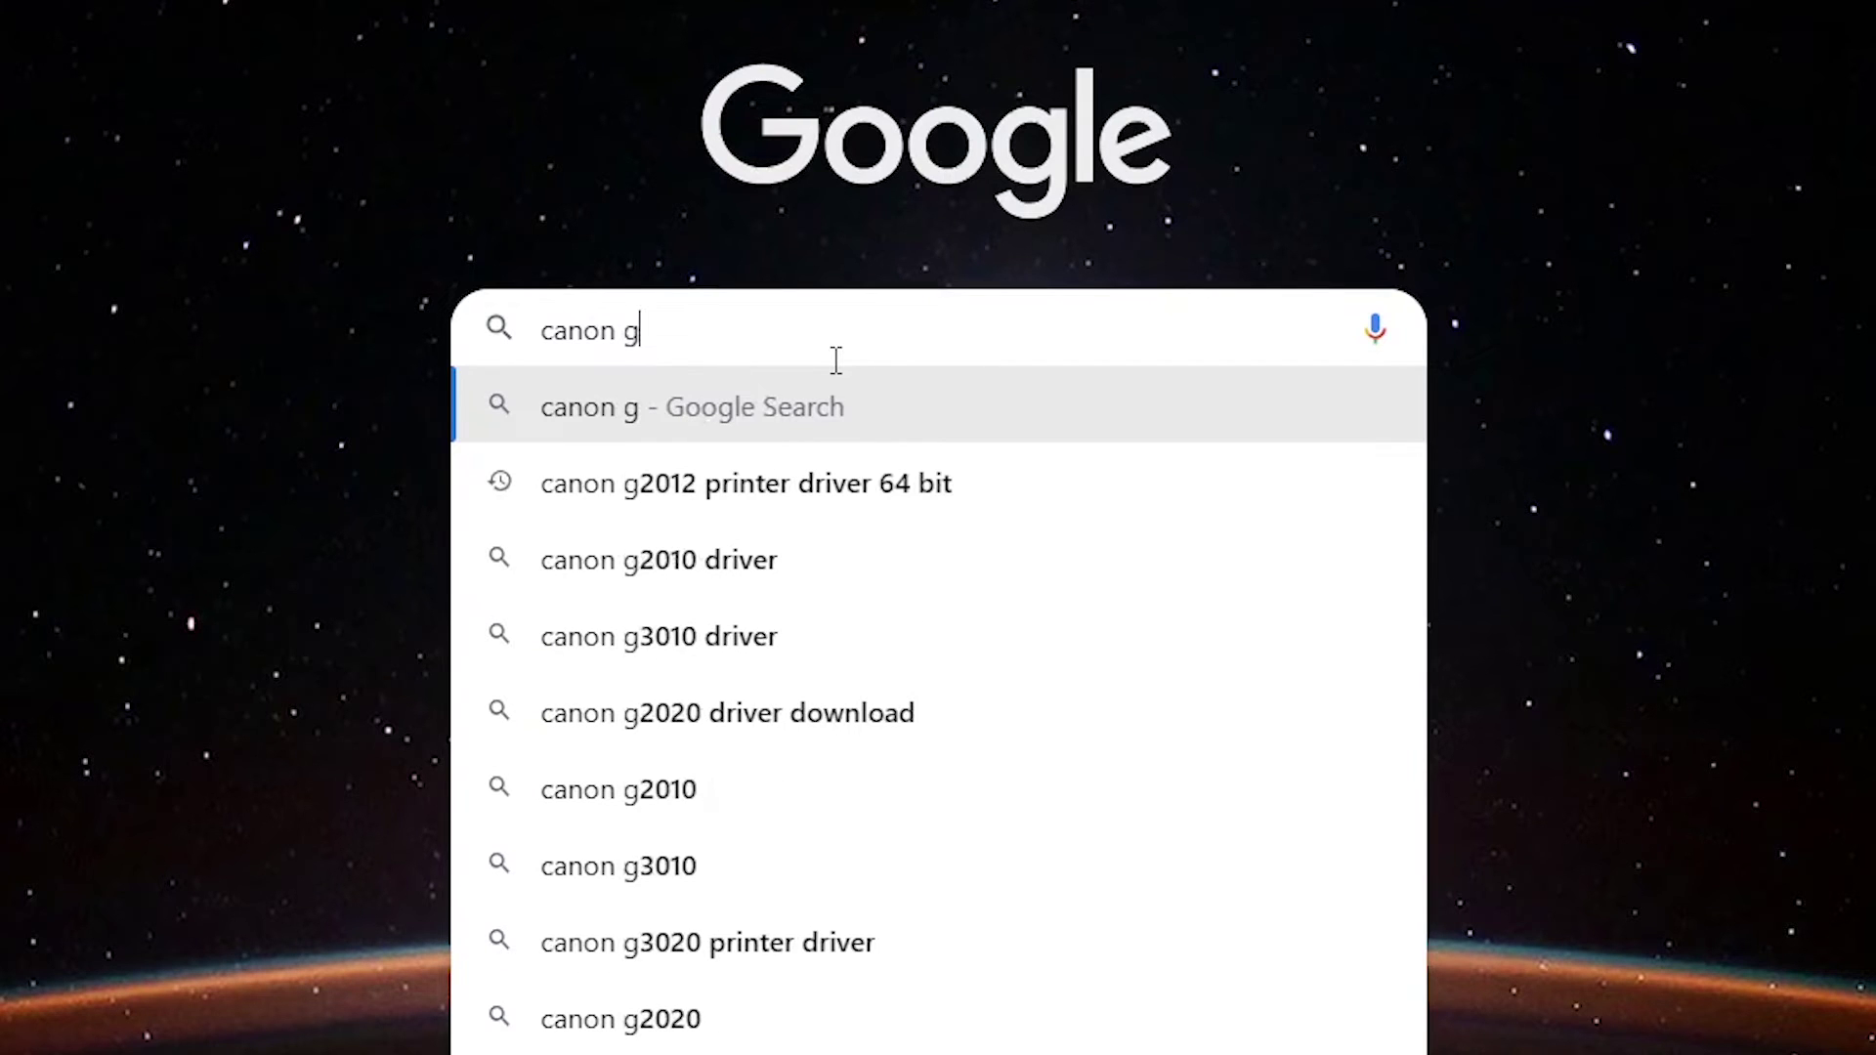
{"action": "type", "text": "1020"}
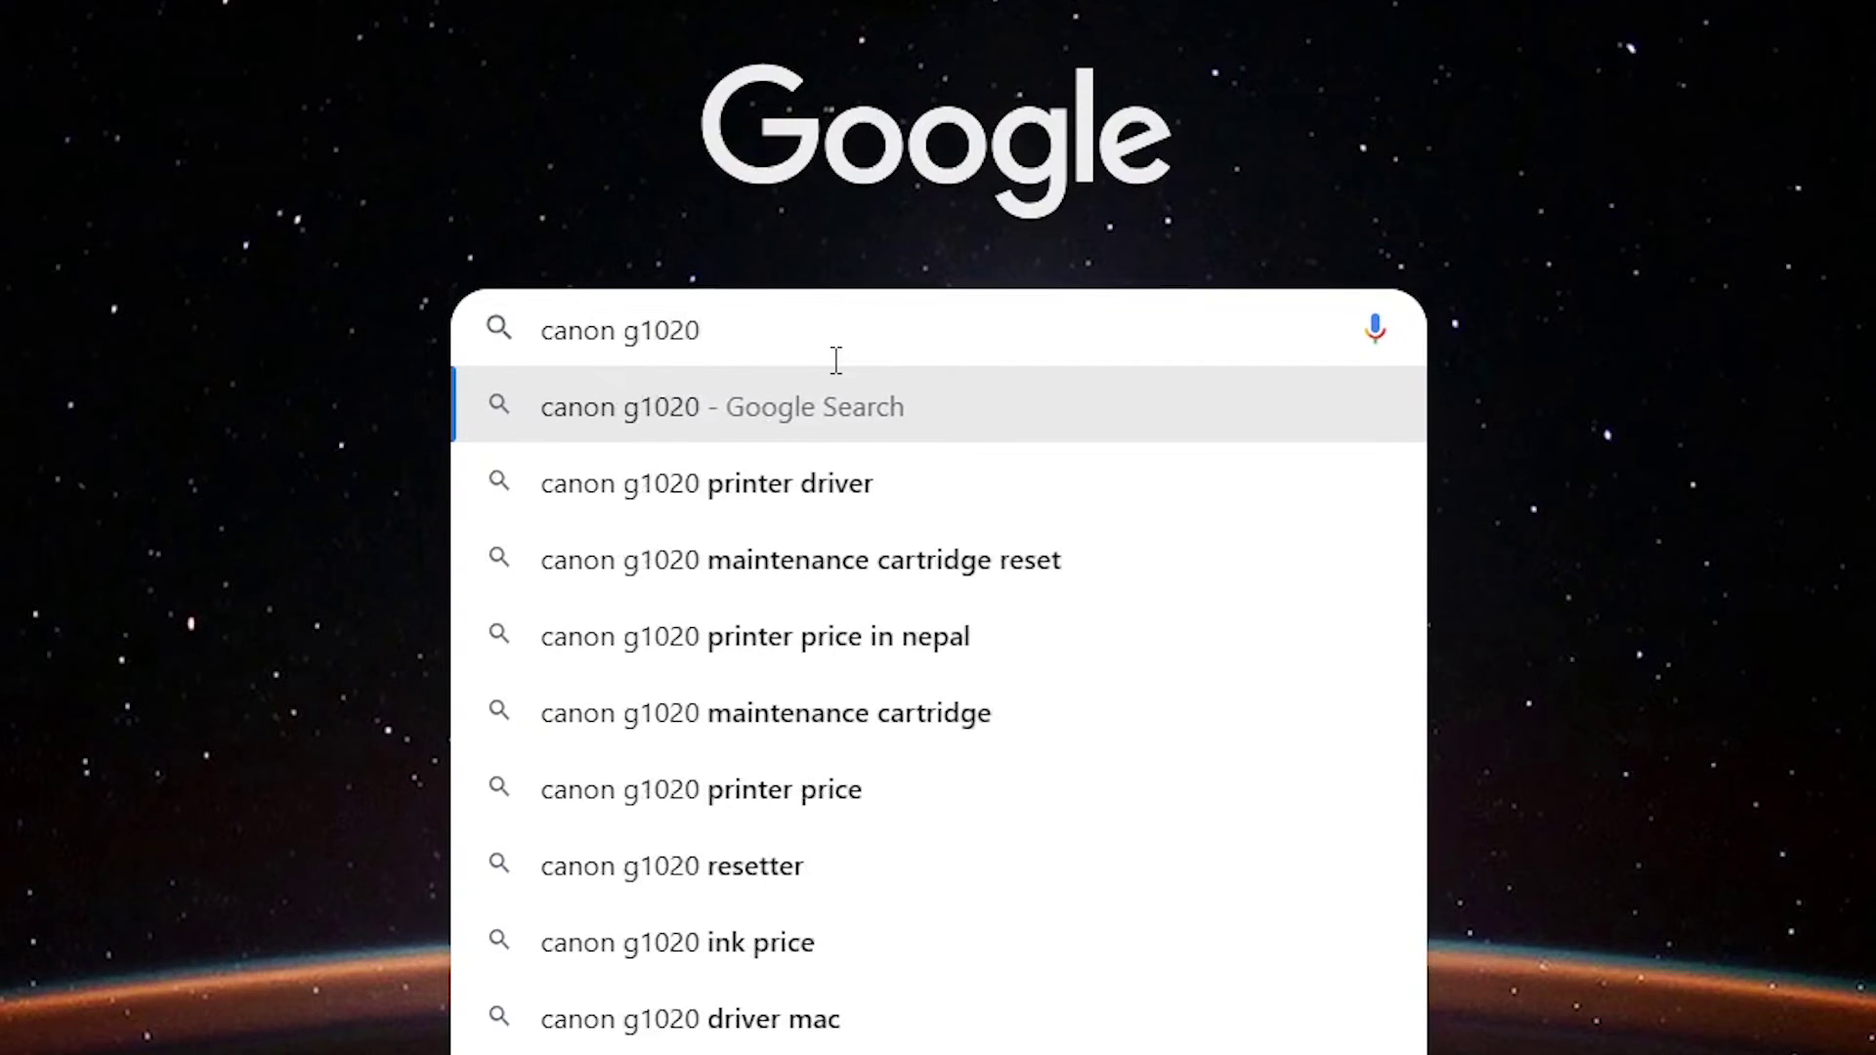
{"action": "type", "text": " d"}
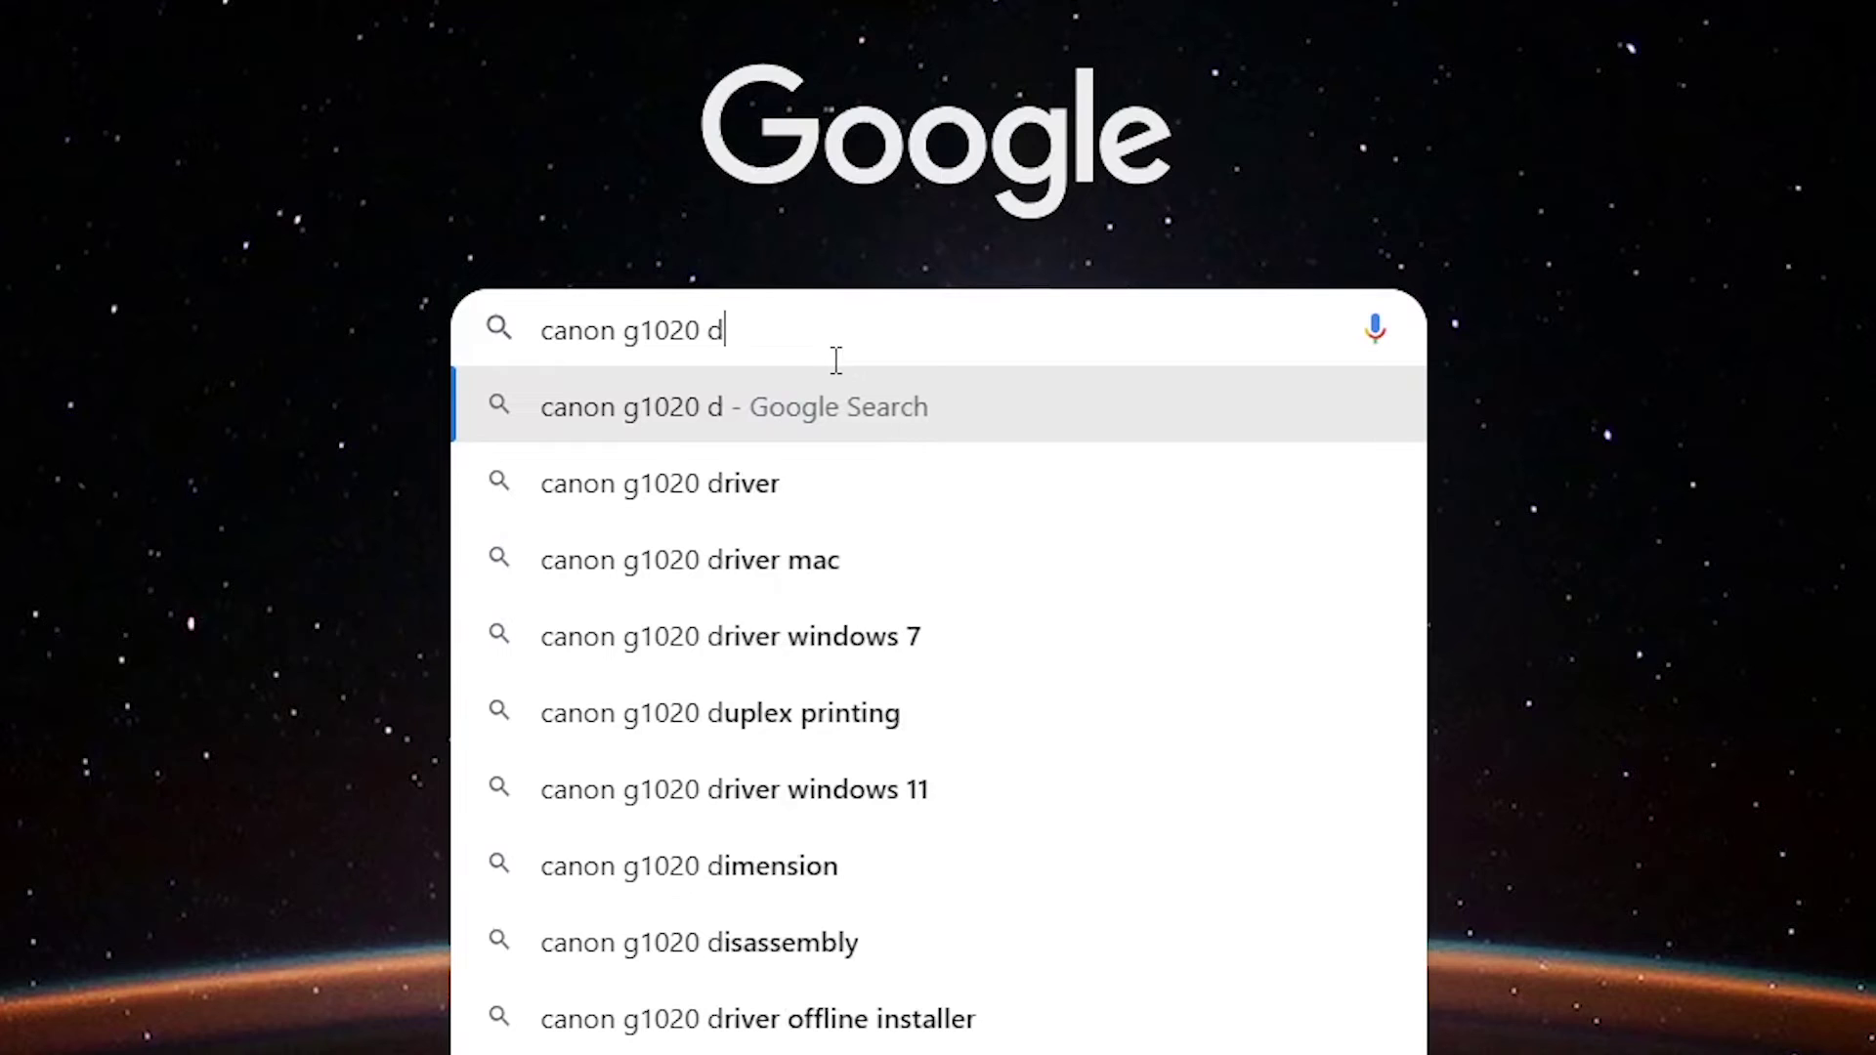
{"action": "type", "text": "river"}
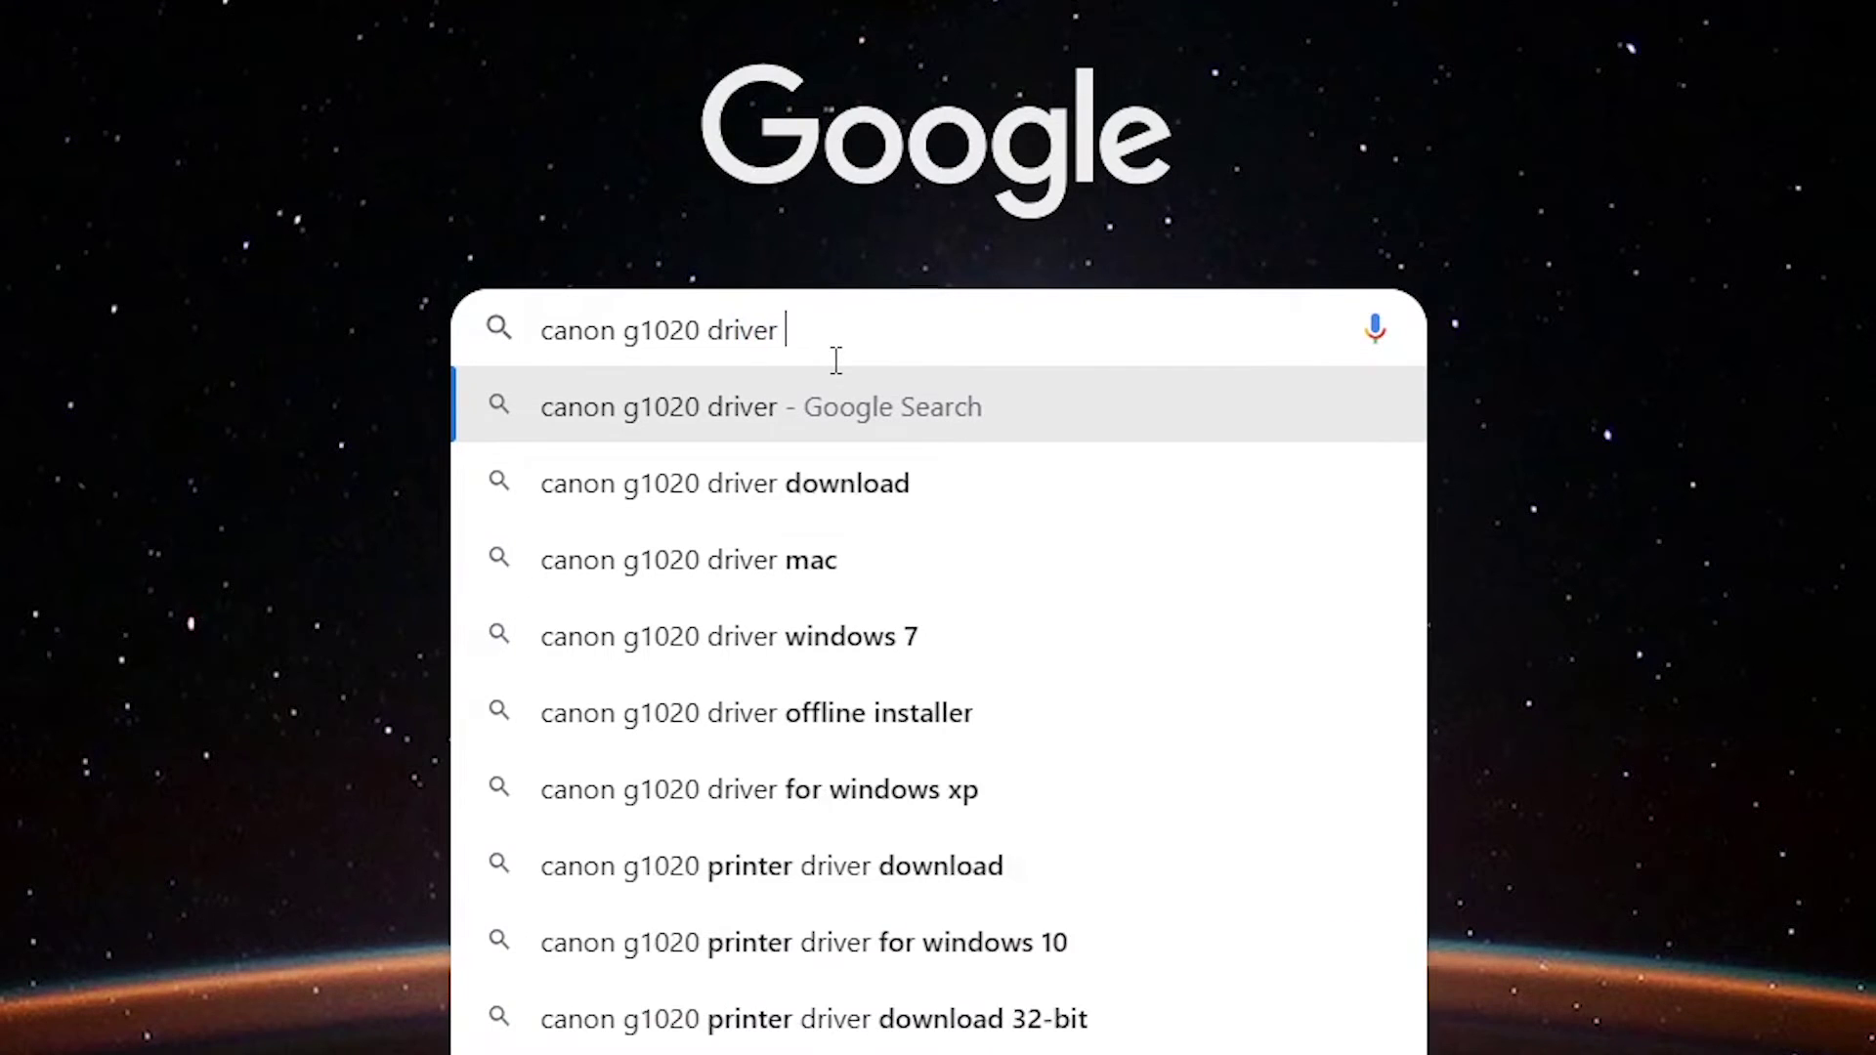
{"action": "type", "text": " windows"}
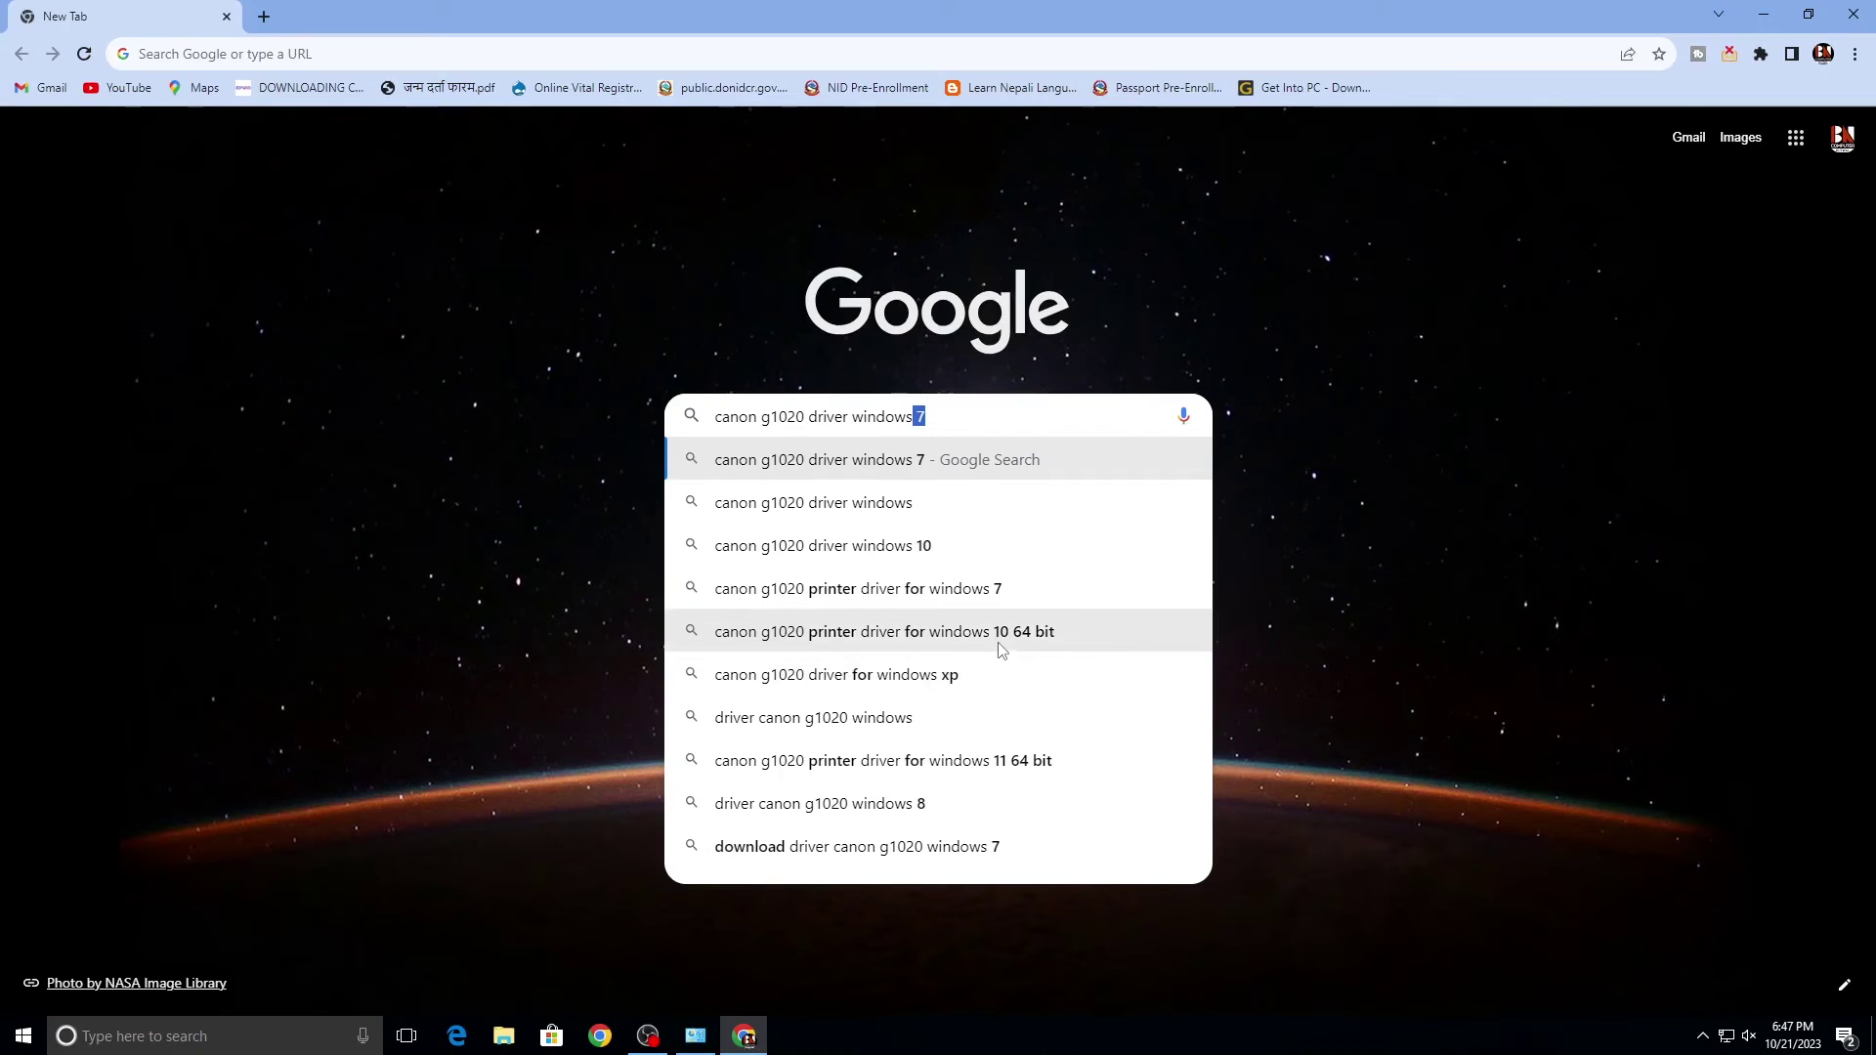
{"action": "left_click", "coordinate": [1000, 649]}
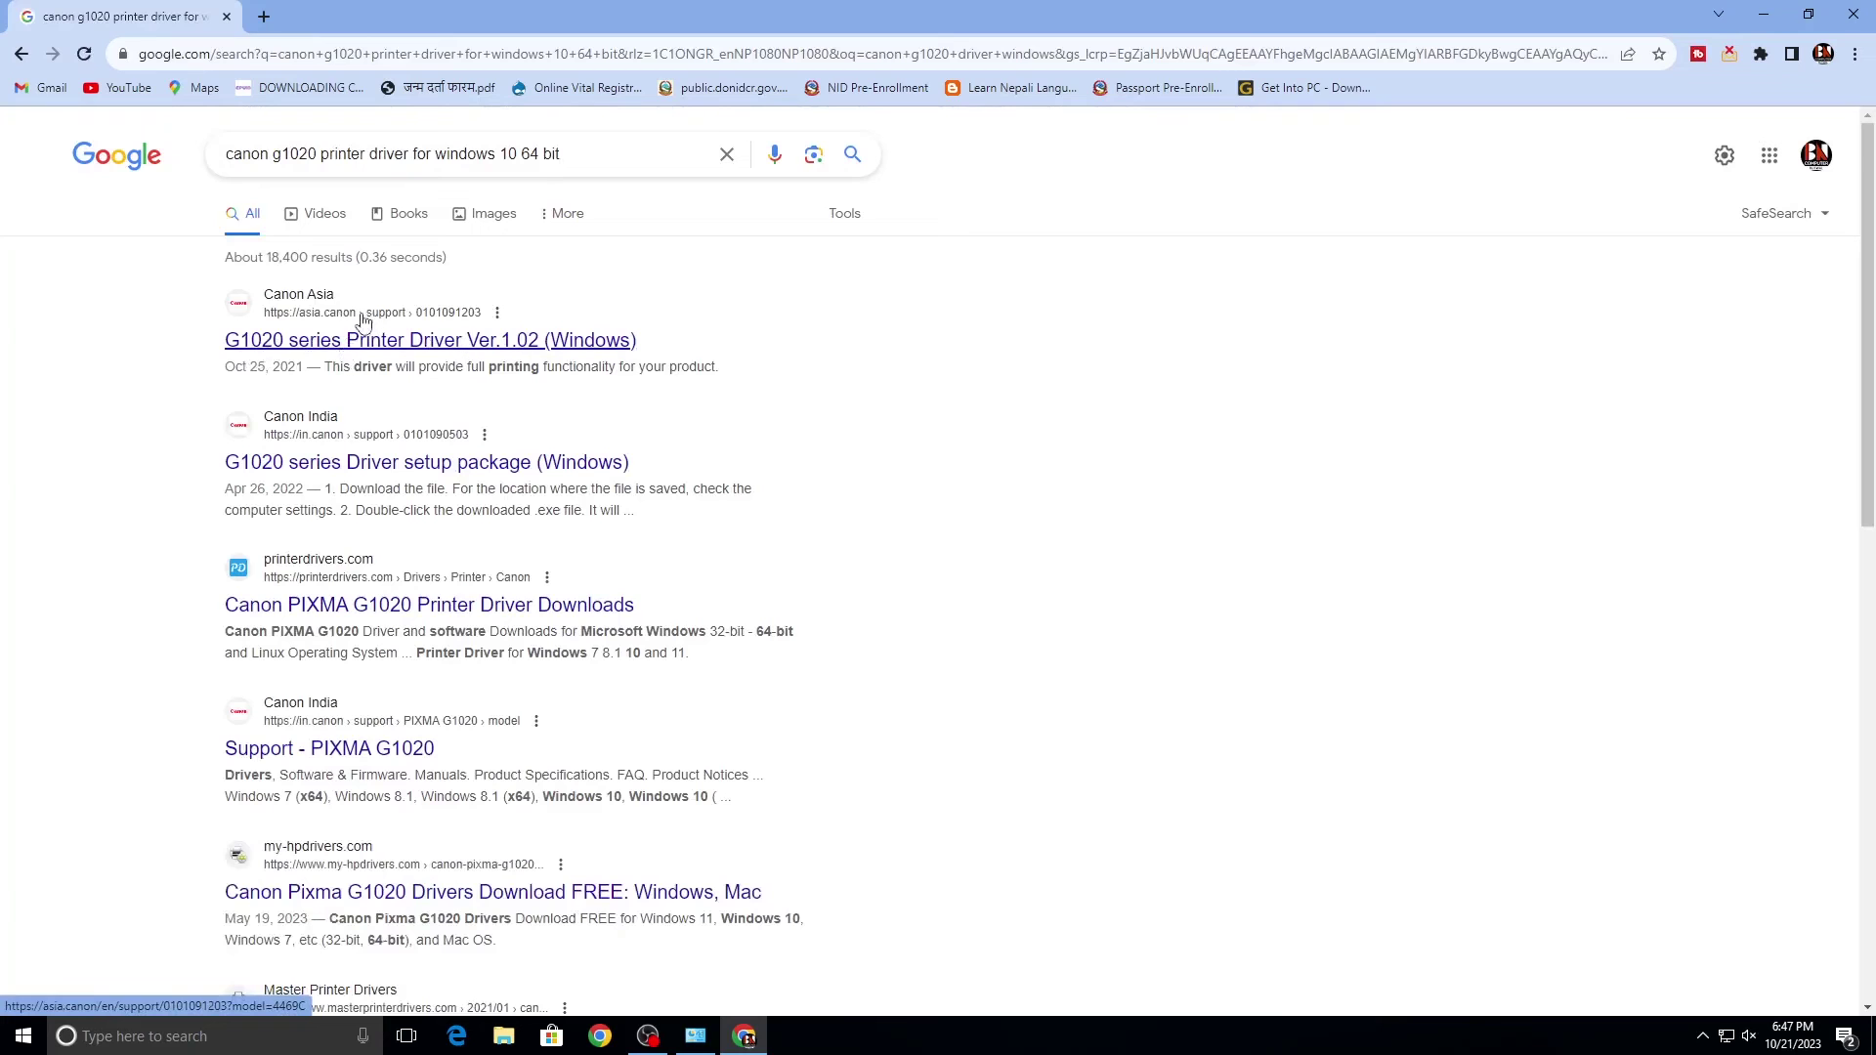
Download the 32.4 MB G1020 series Printer Driver Ver.1.02 from Canon Asia, keeping the flagged file
{"action": "left_click", "coordinate": [326, 337]}
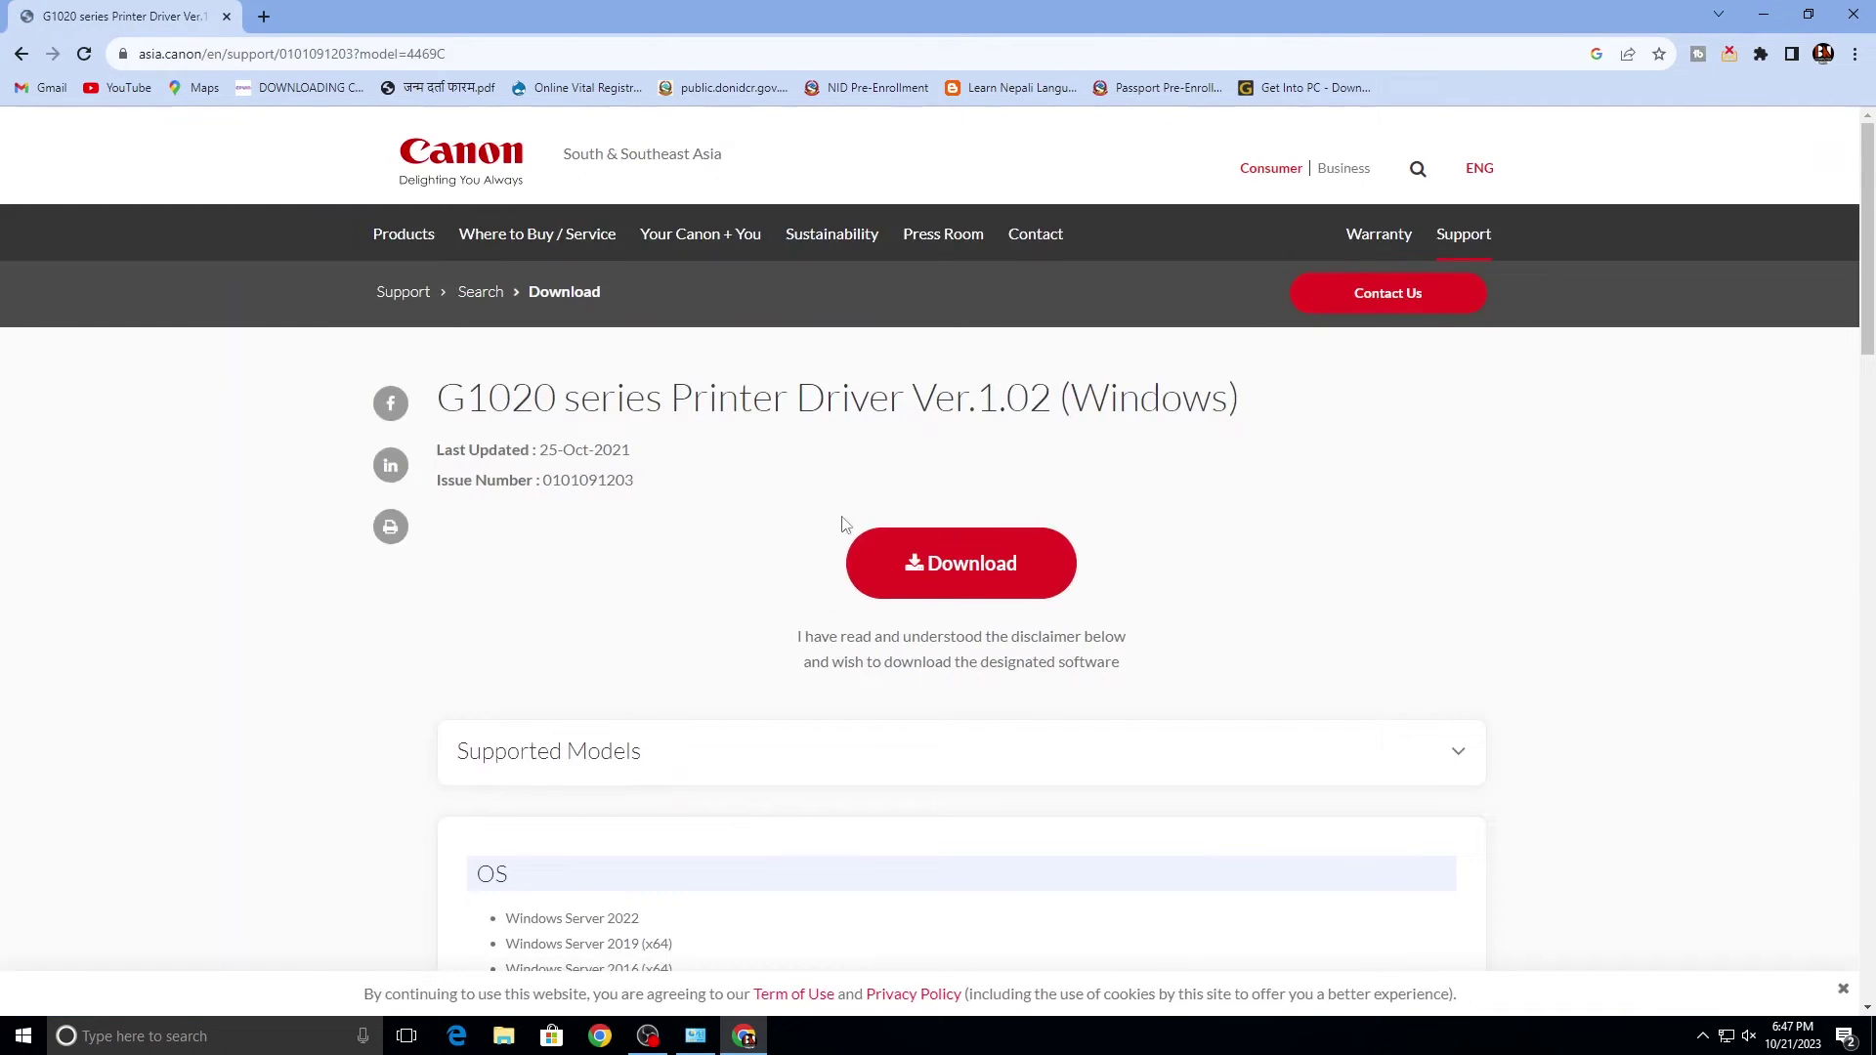
{"action": "left_click", "coordinate": [981, 588]}
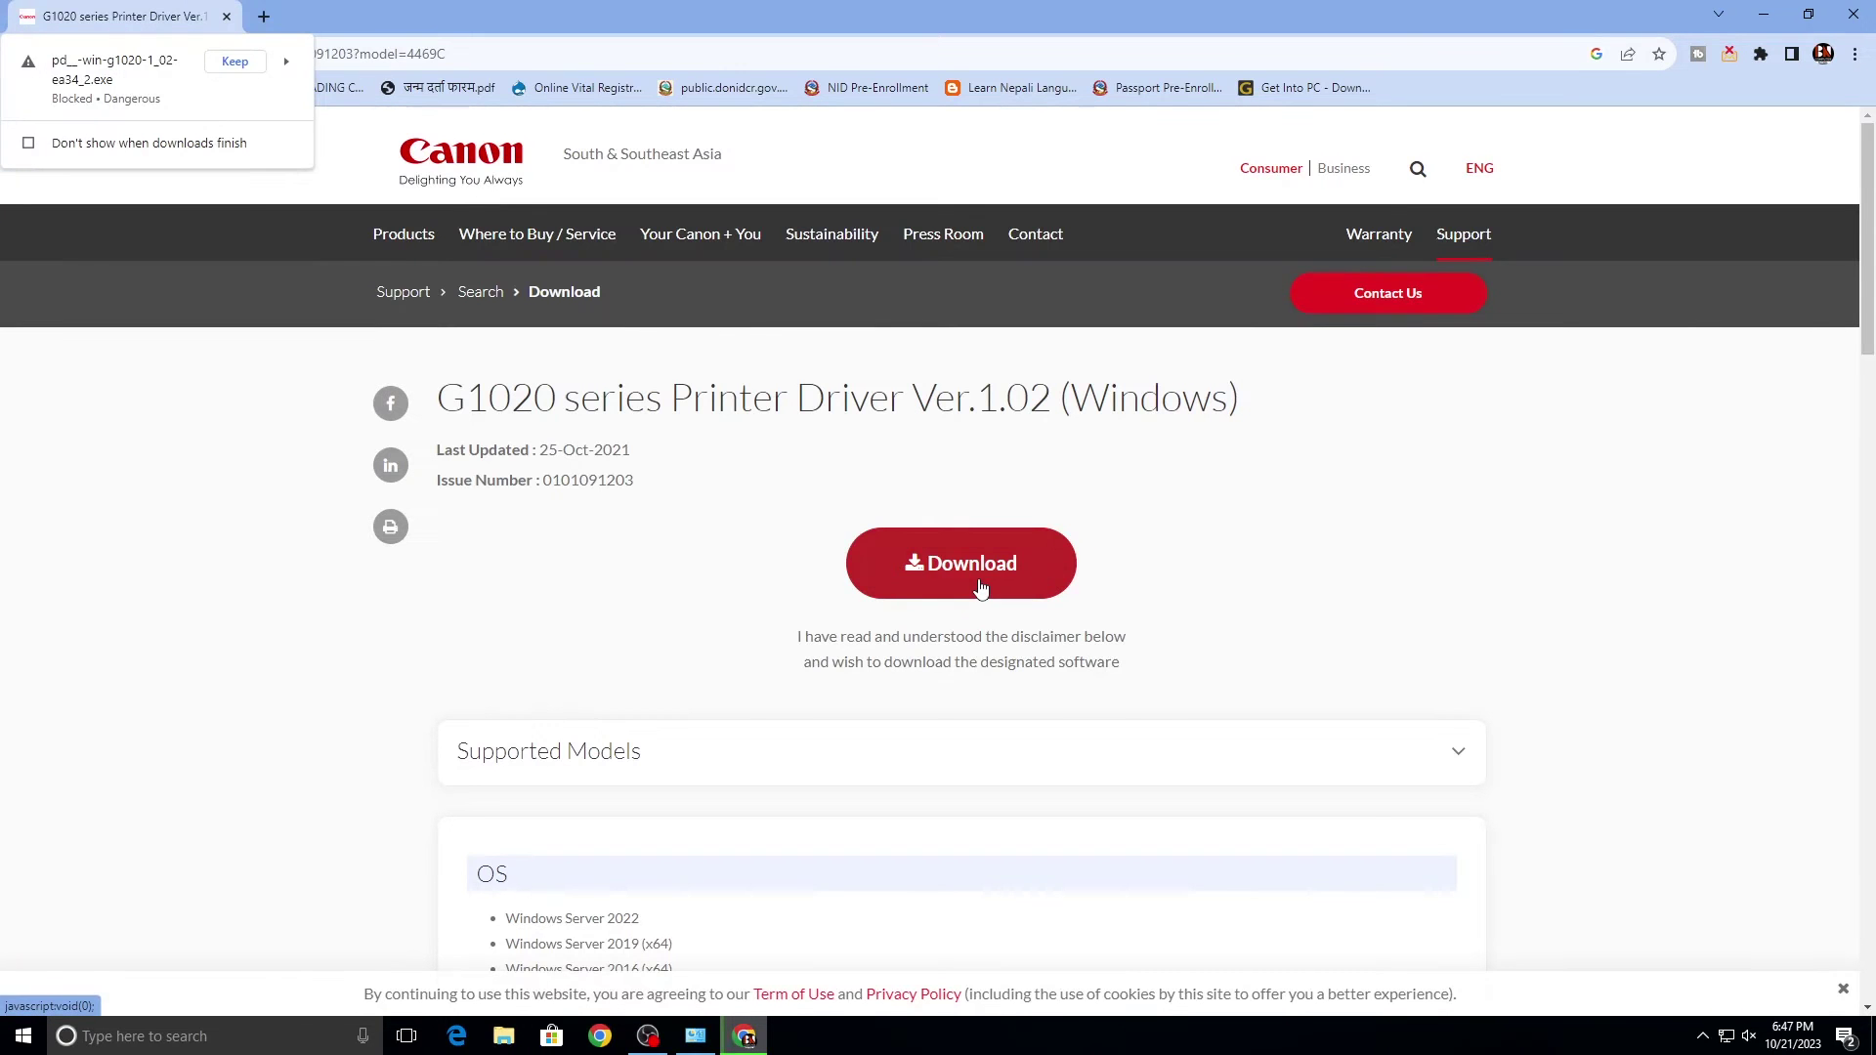
{"action": "left_click", "coordinate": [234, 63]}
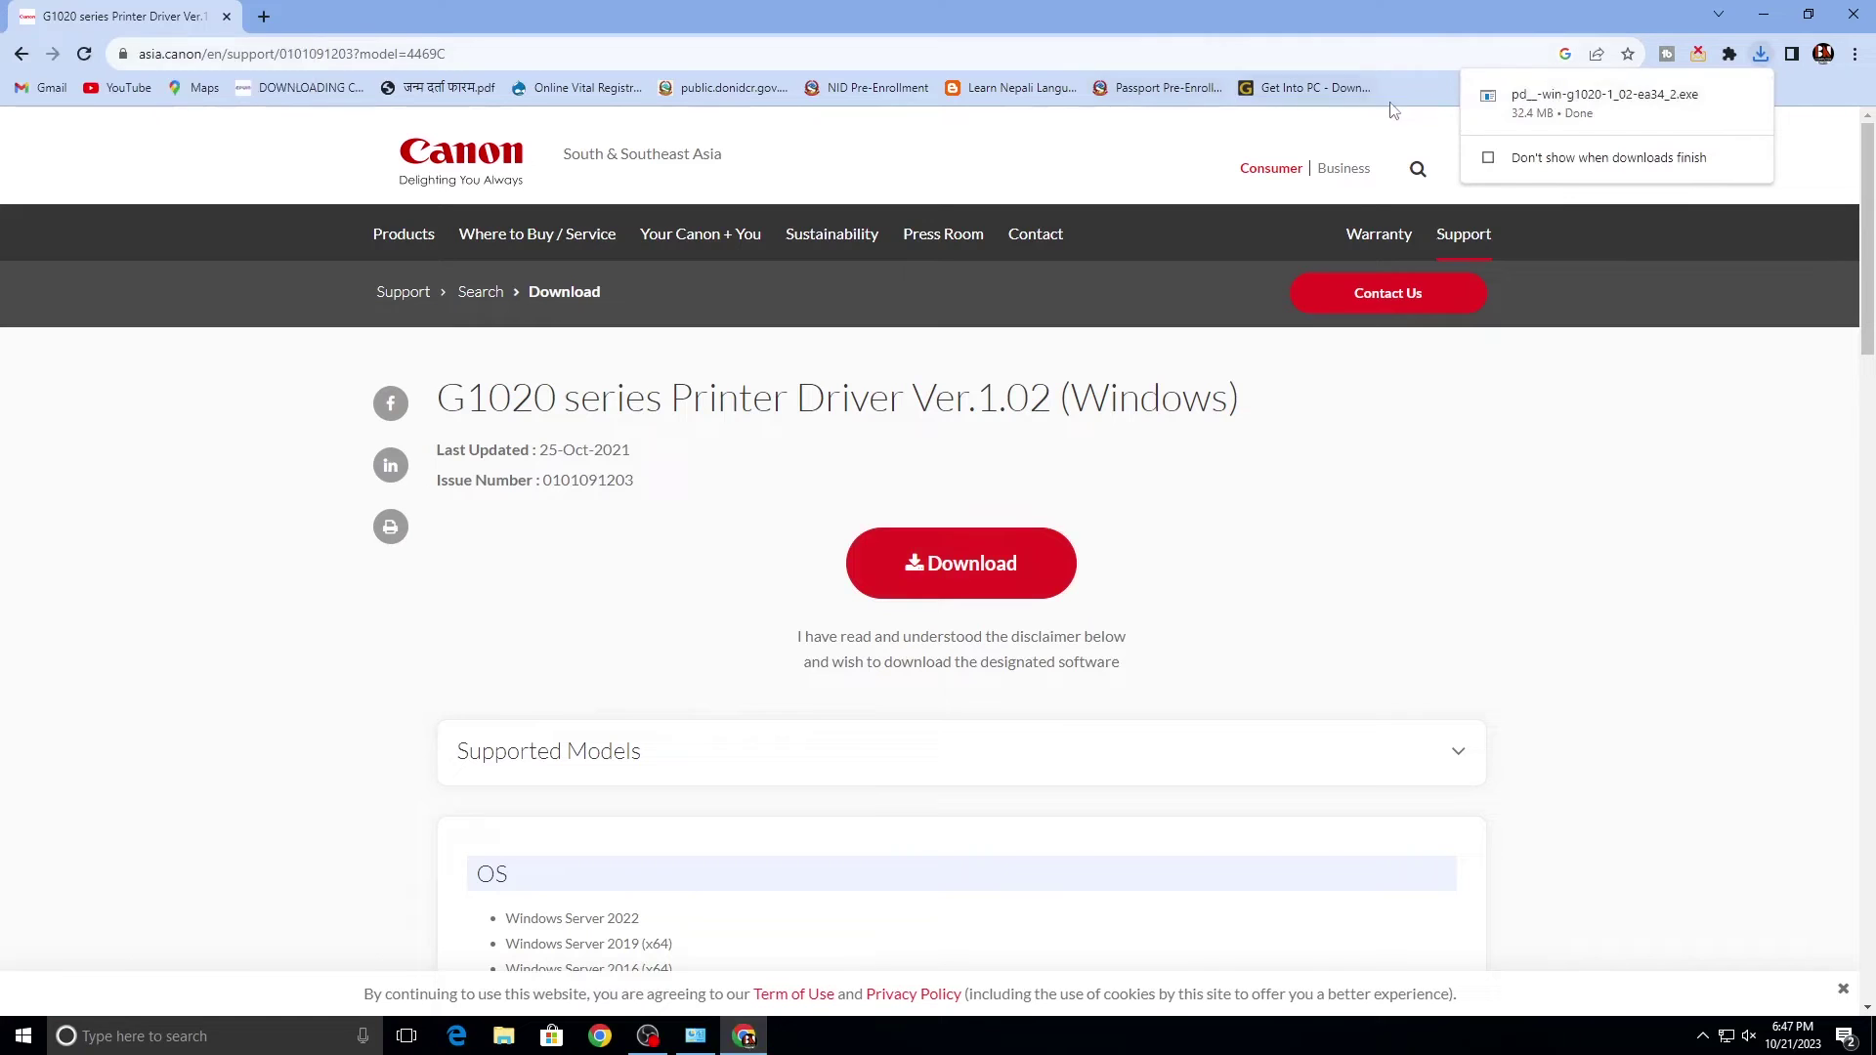
{"action": "mouse_move", "coordinate": [1621, 119]}
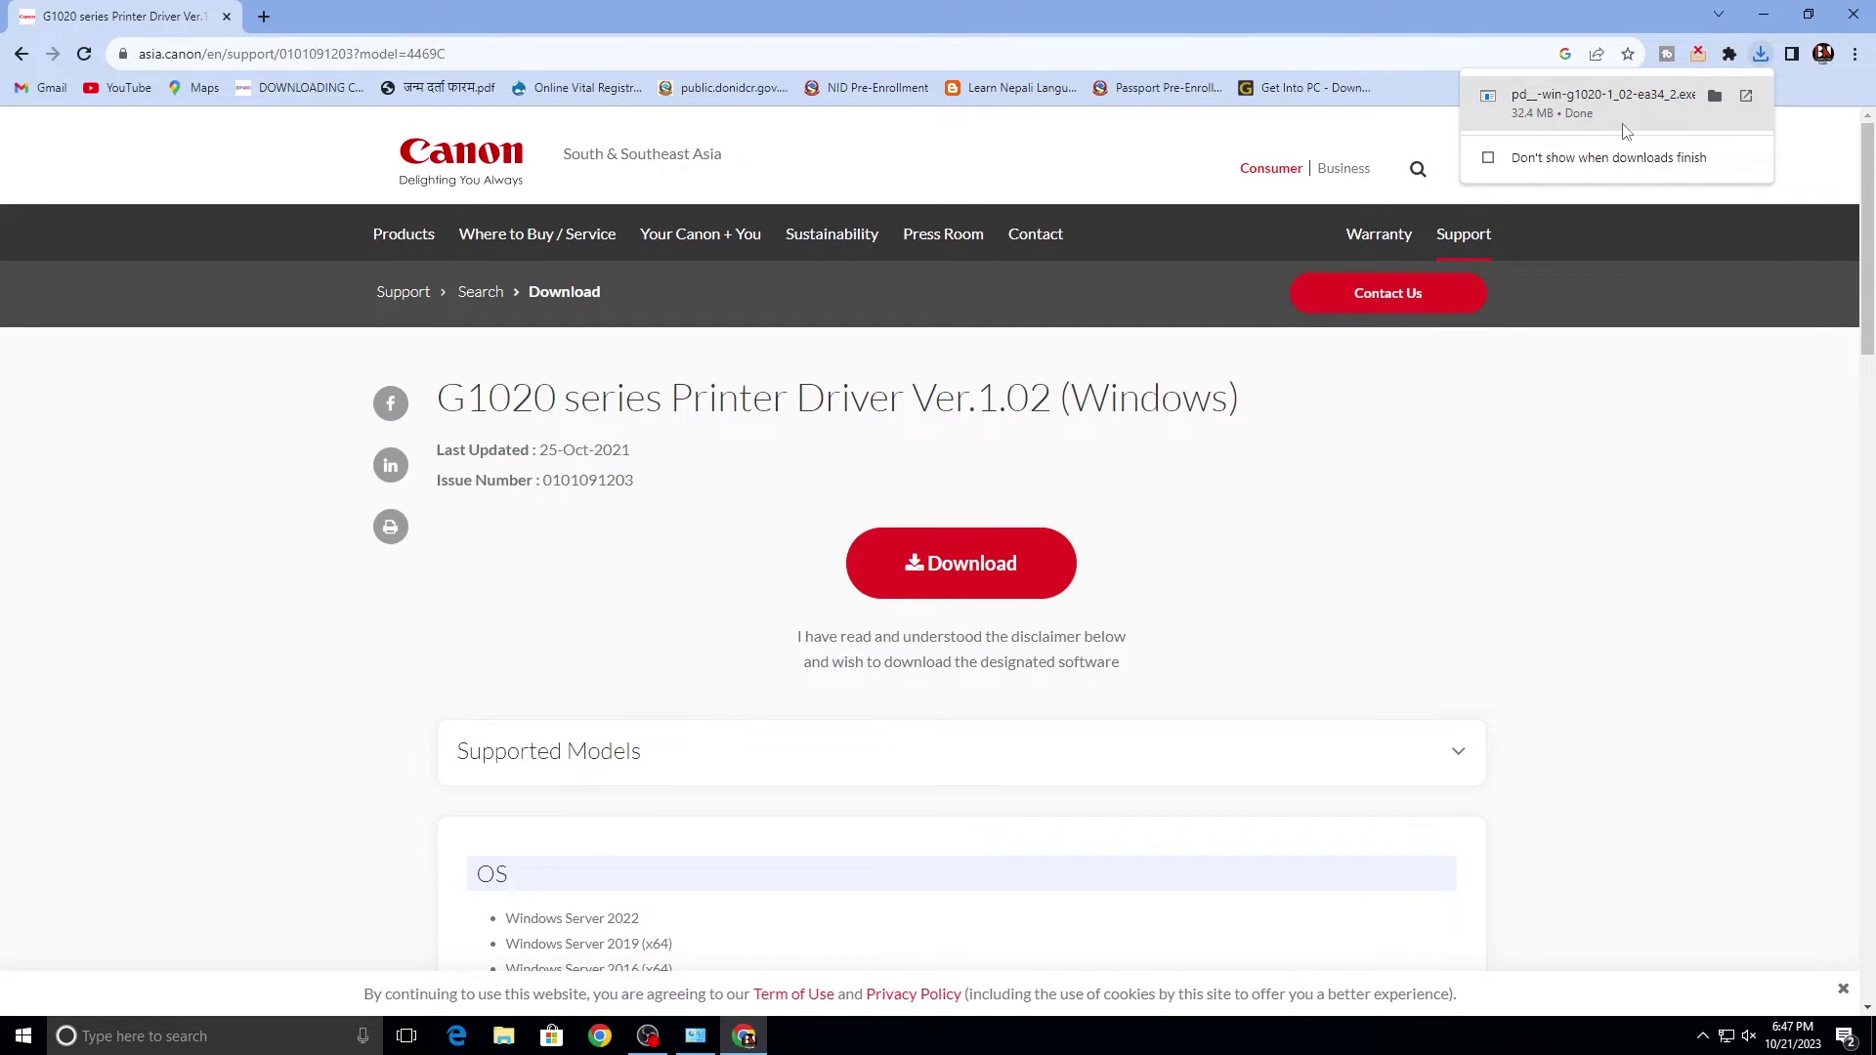
View the Downloads folder as large icons and run the pd-win-g1020 installer
{"action": "left_click", "coordinate": [1715, 98]}
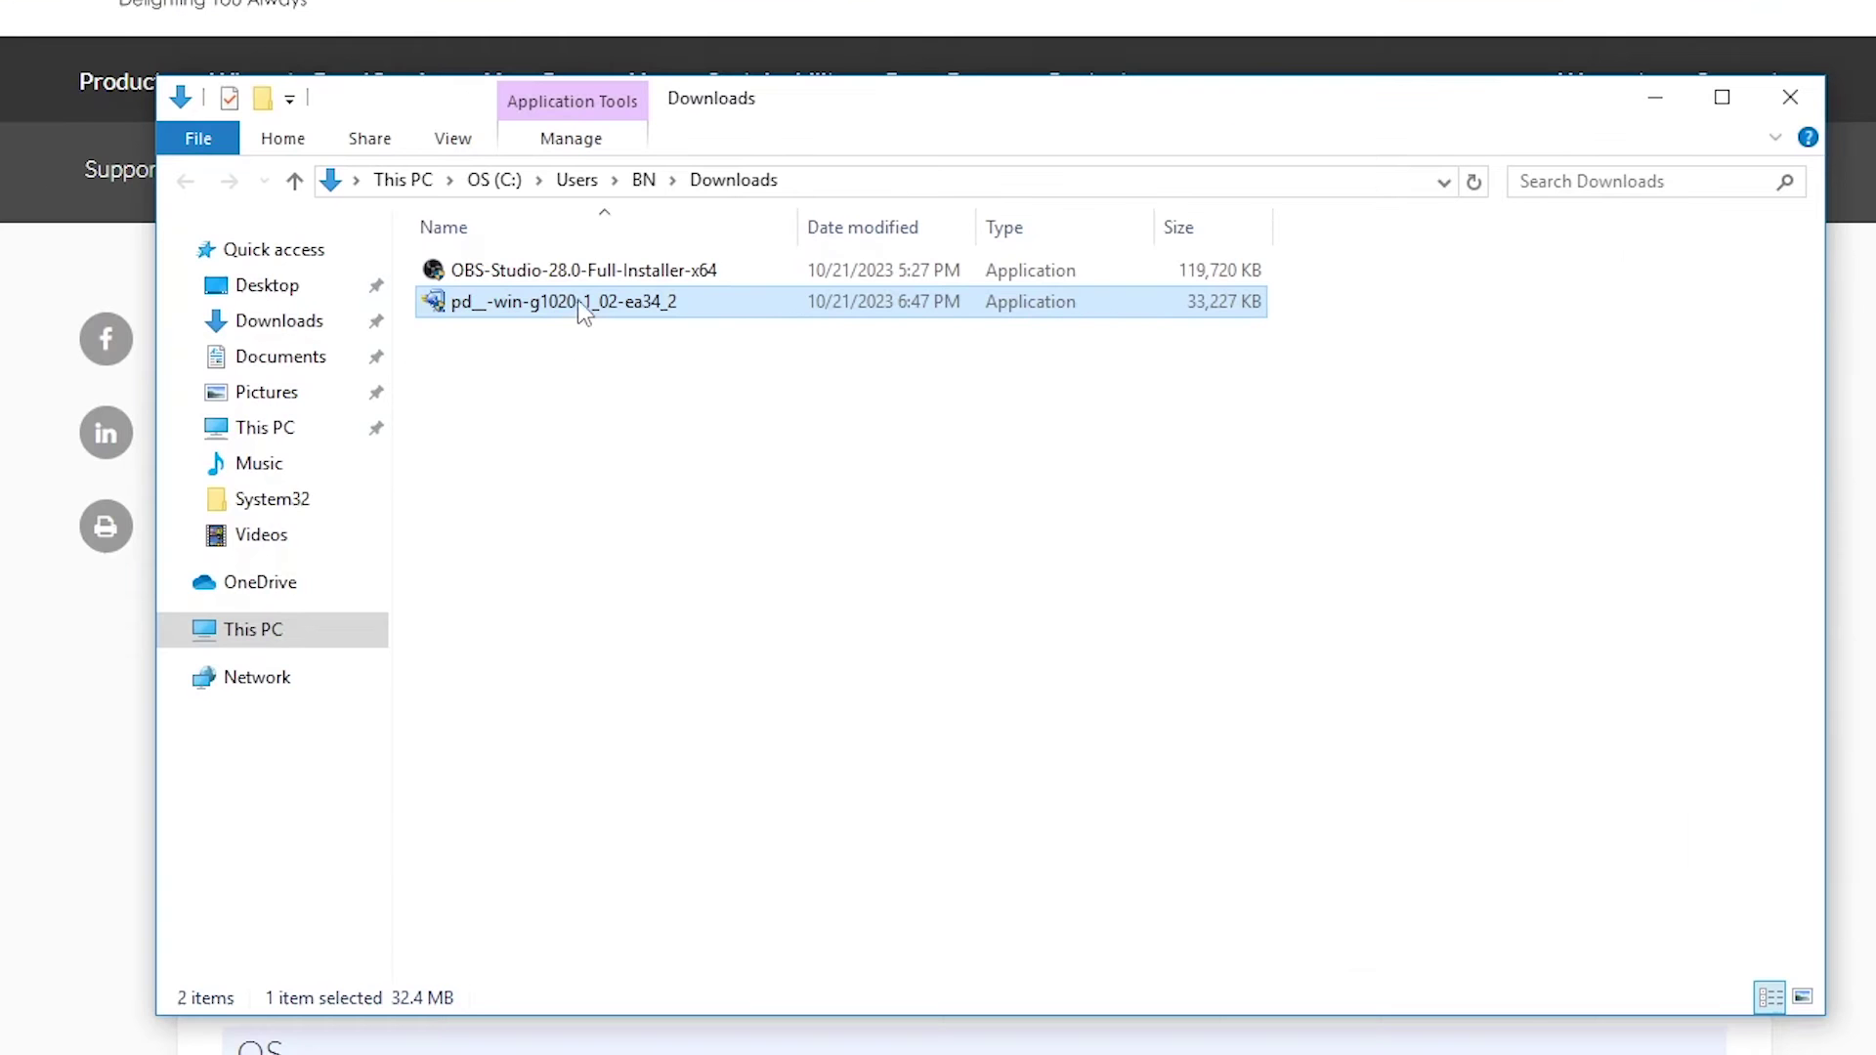
{"action": "right_click", "coordinate": [539, 391]}
{"action": "mouse_move", "coordinate": [587, 420]}
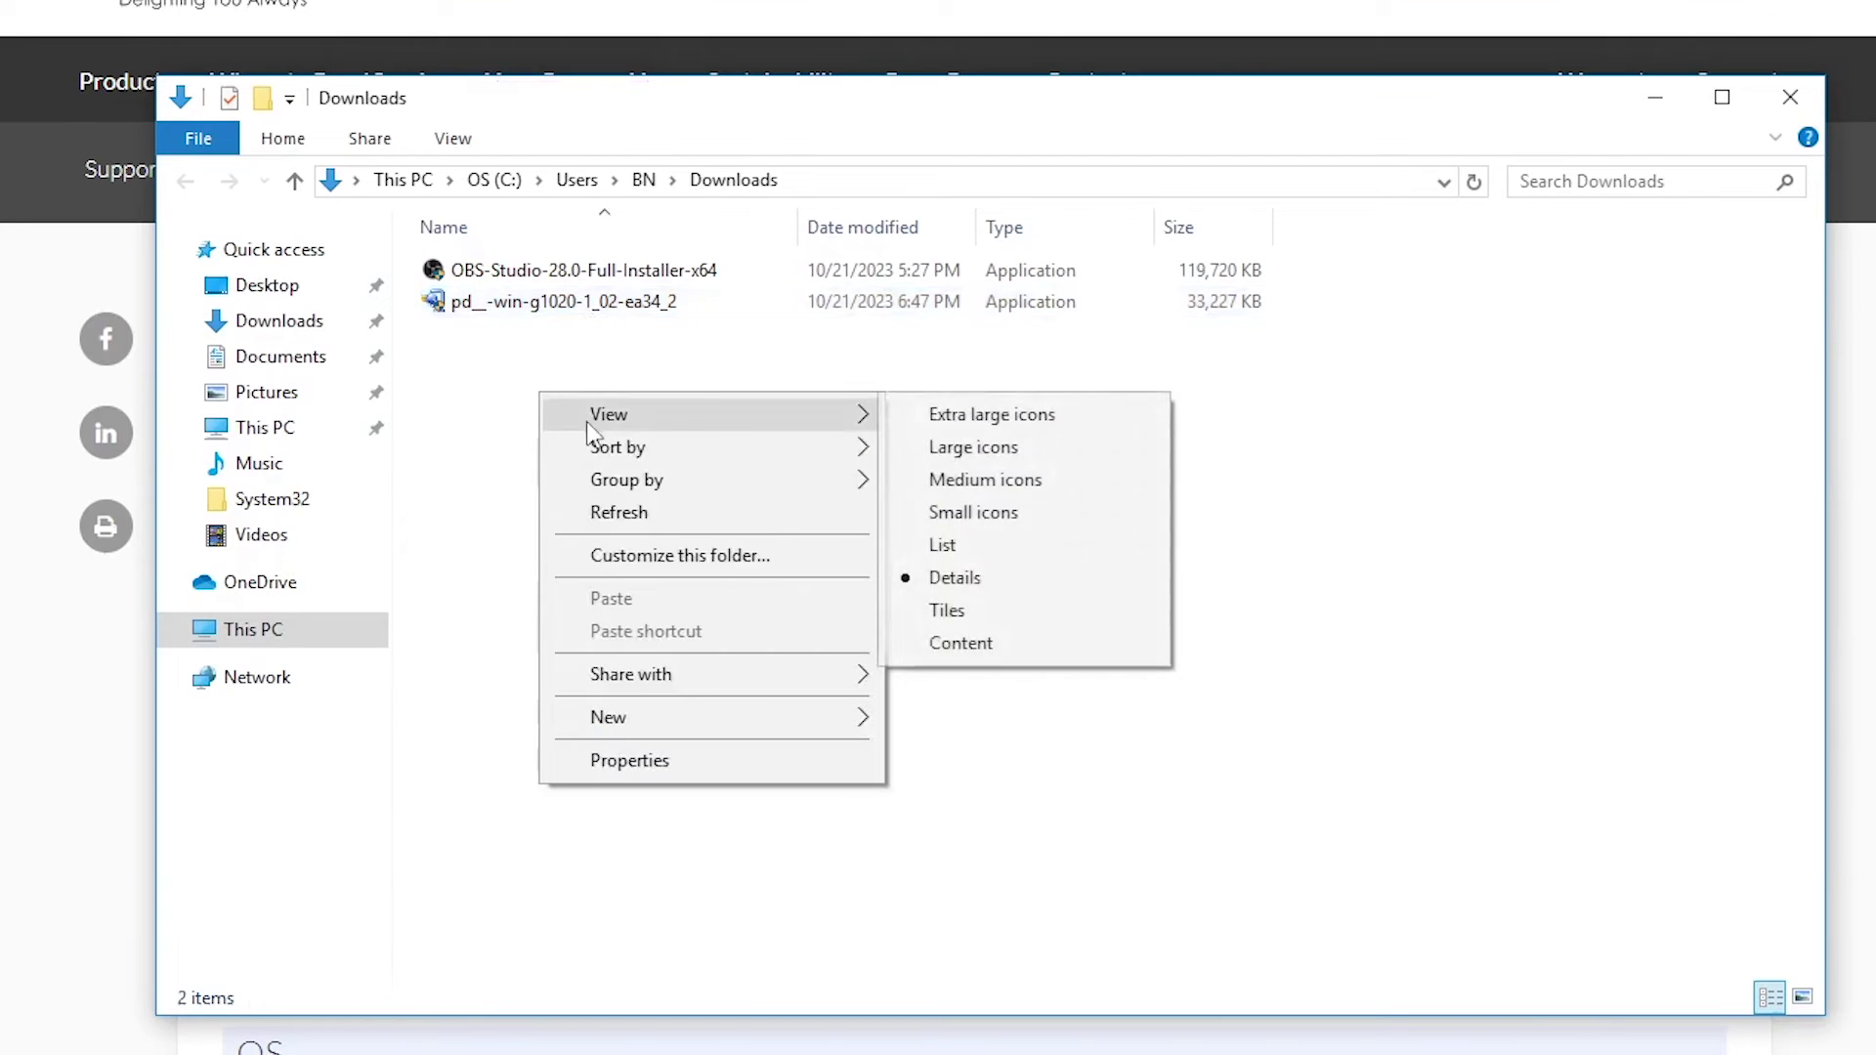
{"action": "left_click", "coordinate": [993, 444]}
{"action": "left_click", "coordinate": [681, 342]}
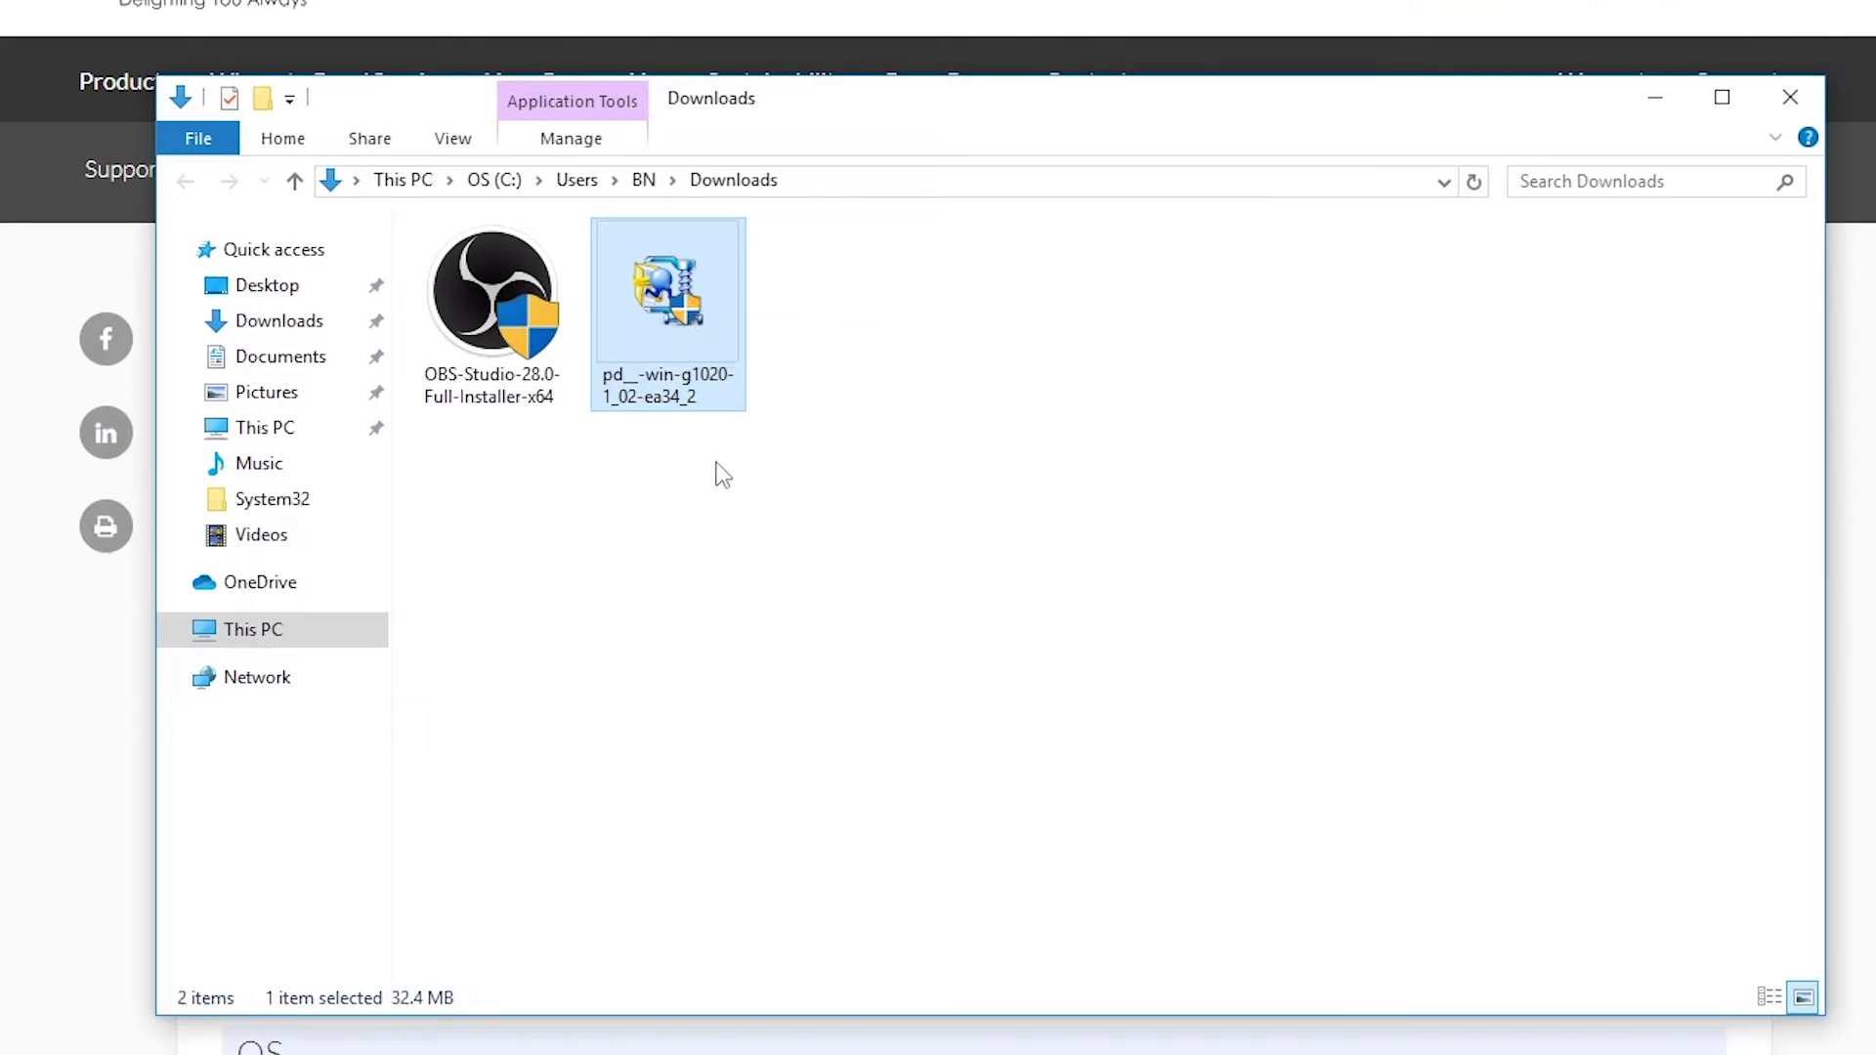
{"action": "double_click", "coordinate": [718, 377]}
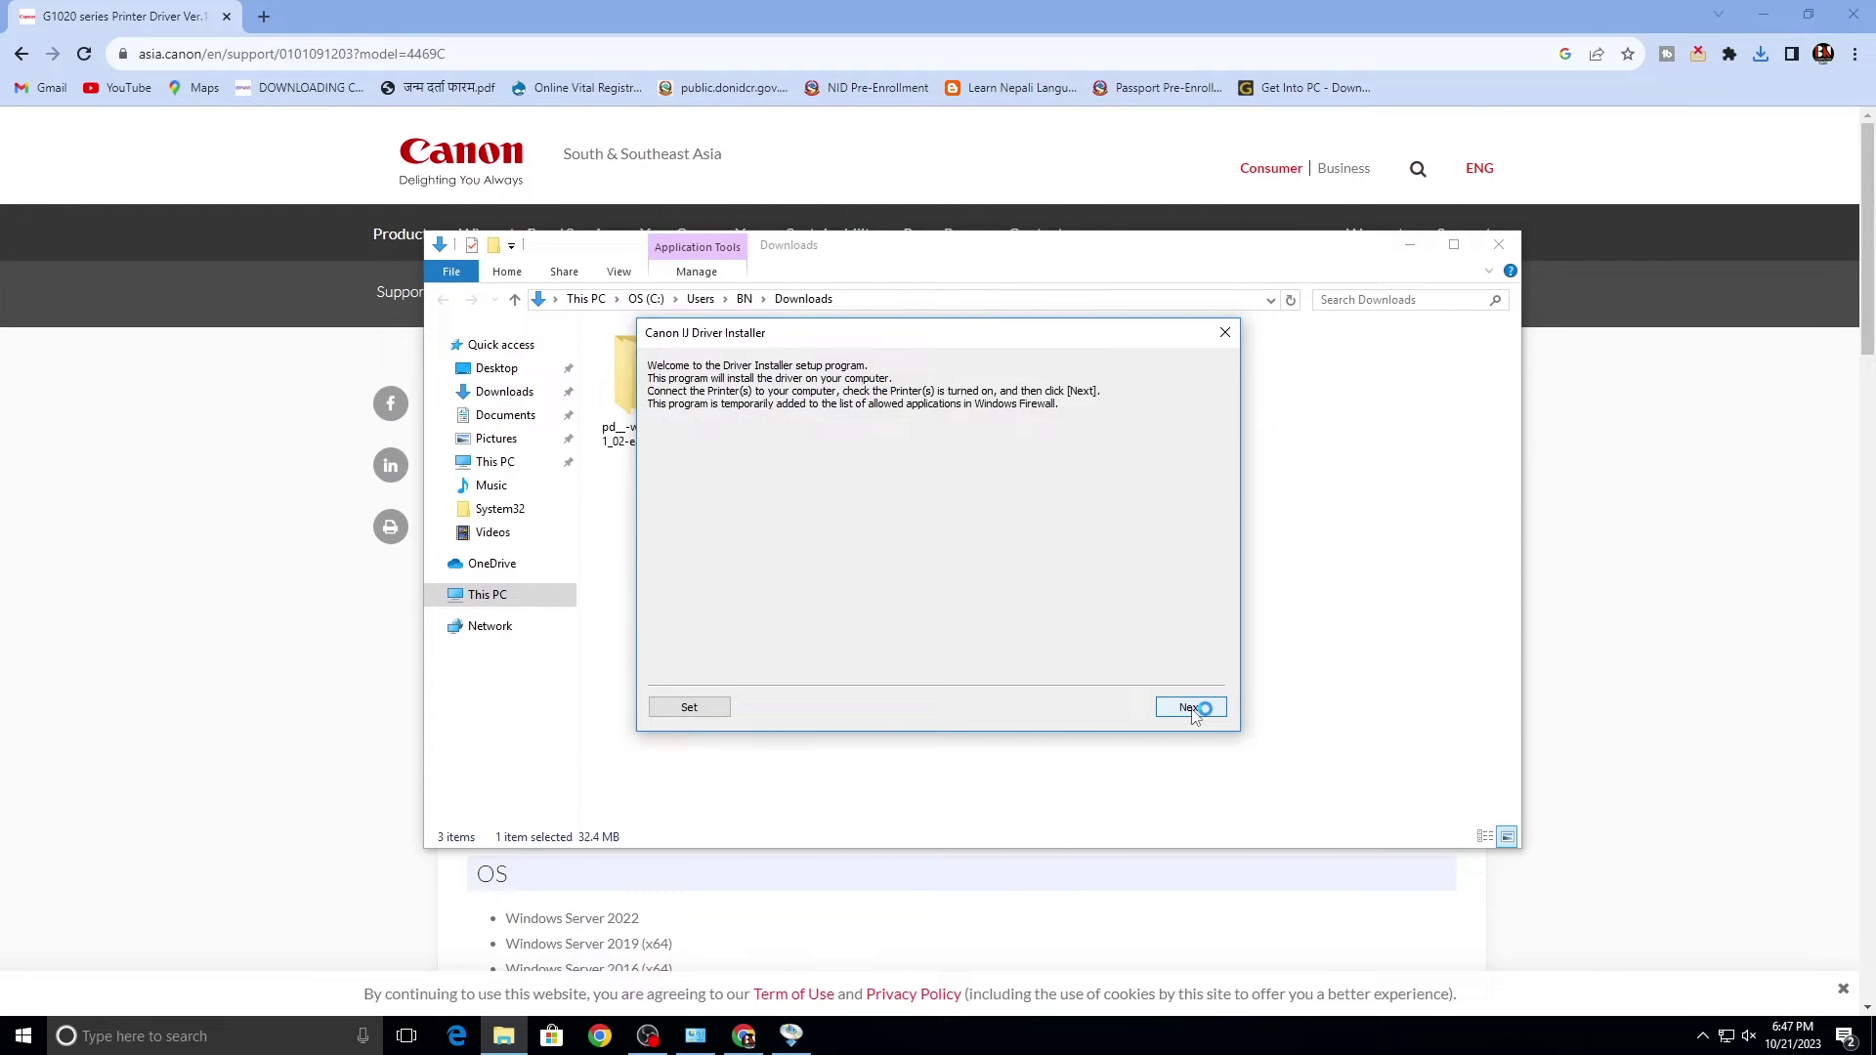
Pass the welcome and residence pages, accept the licence, and pick the USB-detected G1020 series
{"action": "left_click", "coordinate": [1191, 707]}
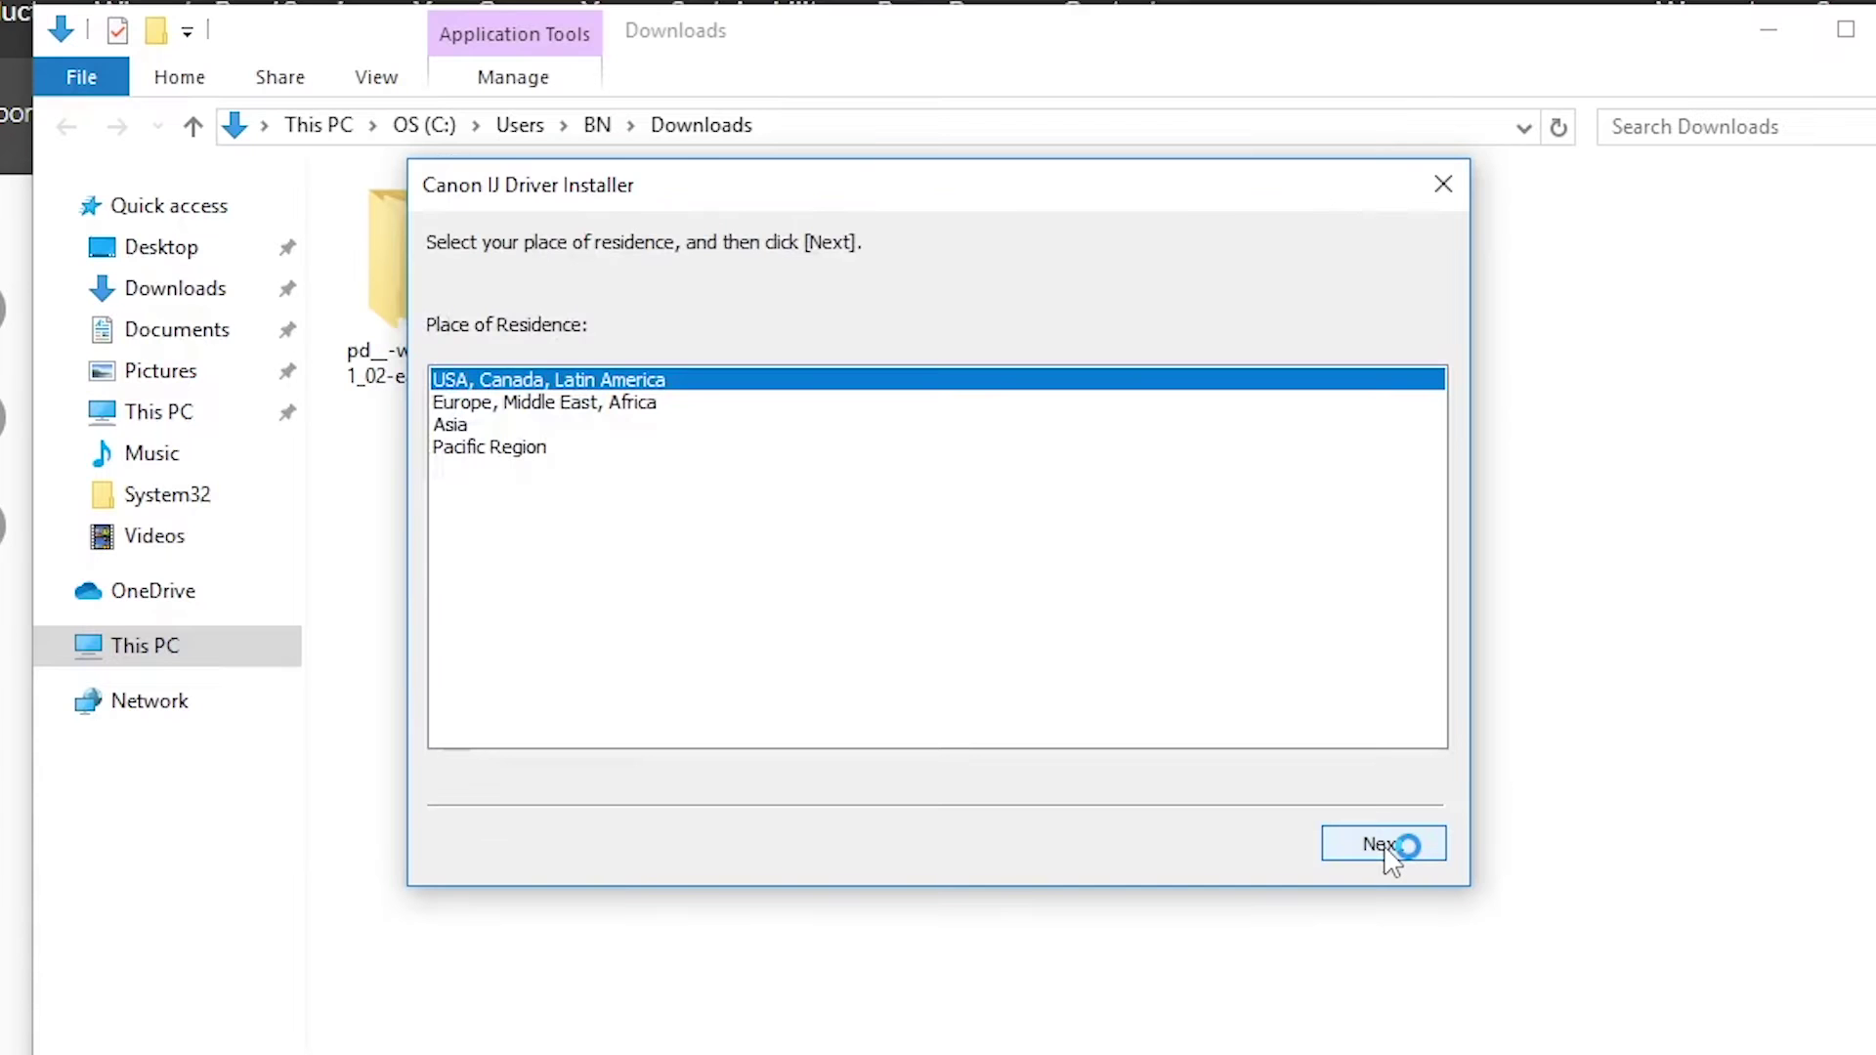
{"action": "left_click", "coordinate": [1384, 846]}
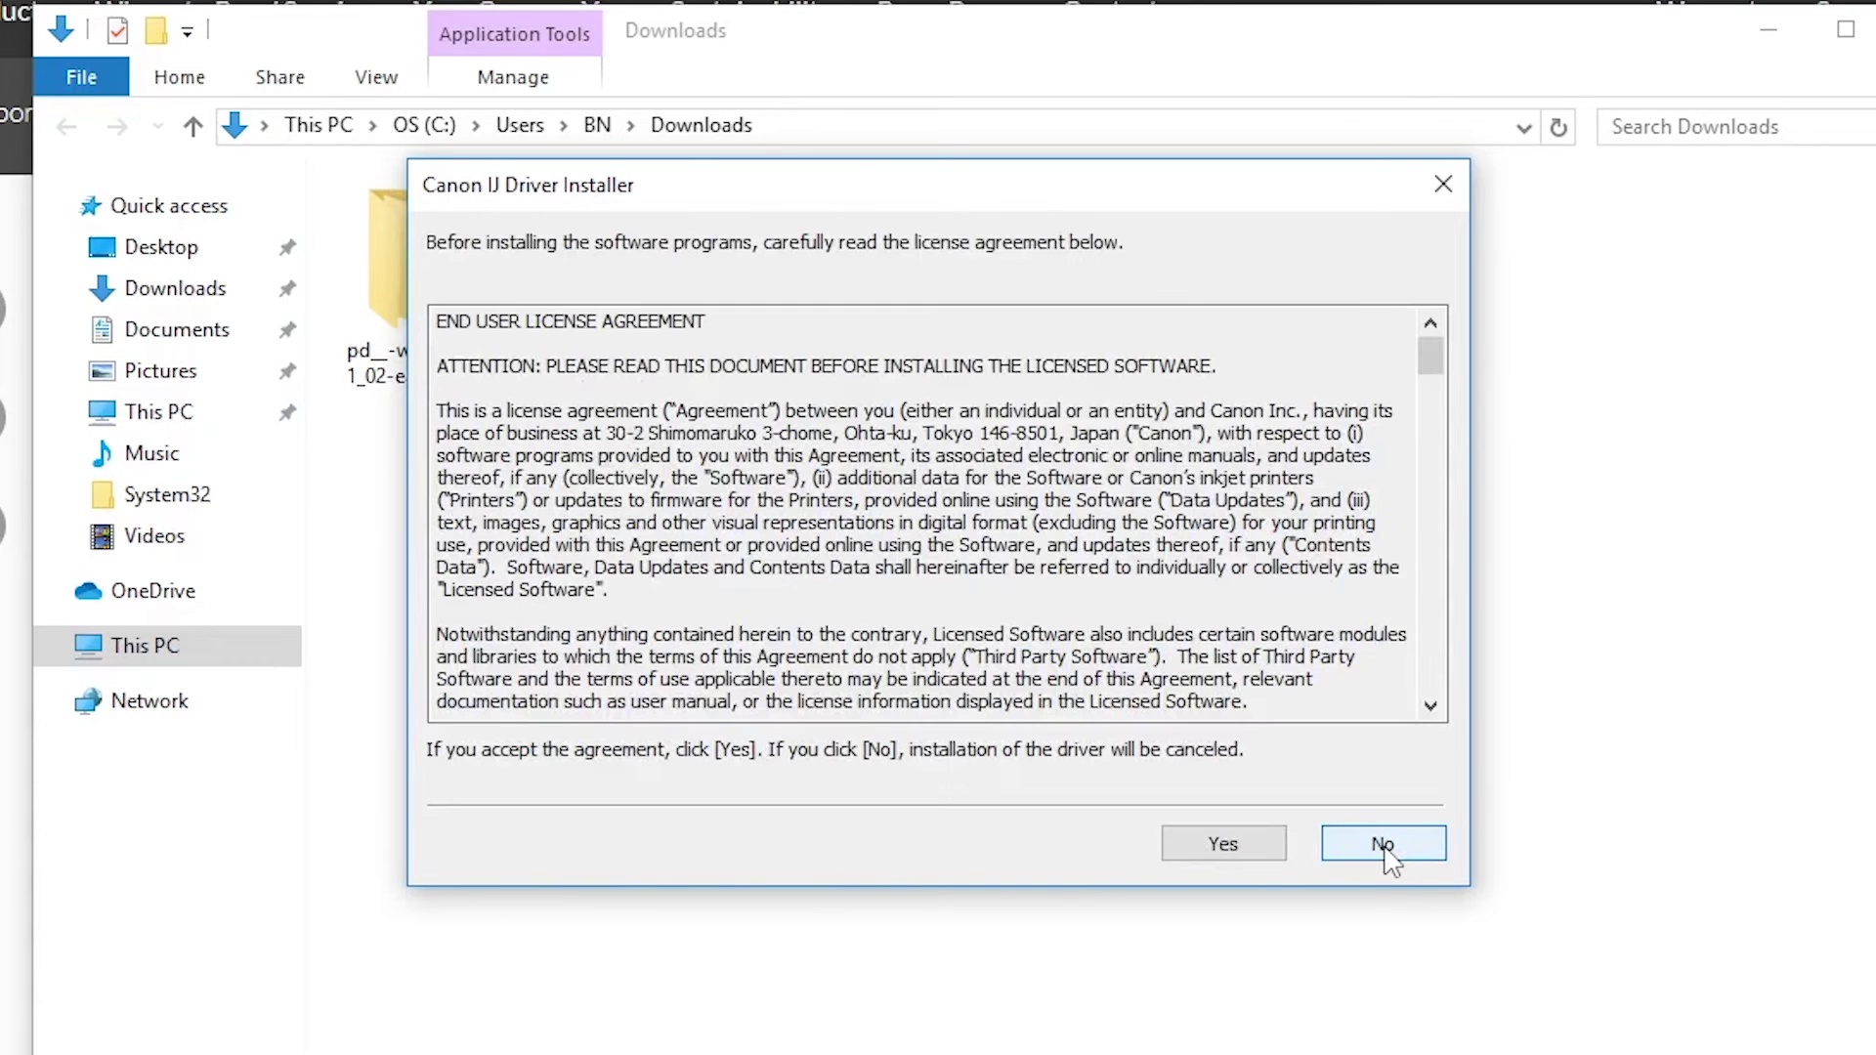
{"action": "left_click", "coordinate": [1225, 858]}
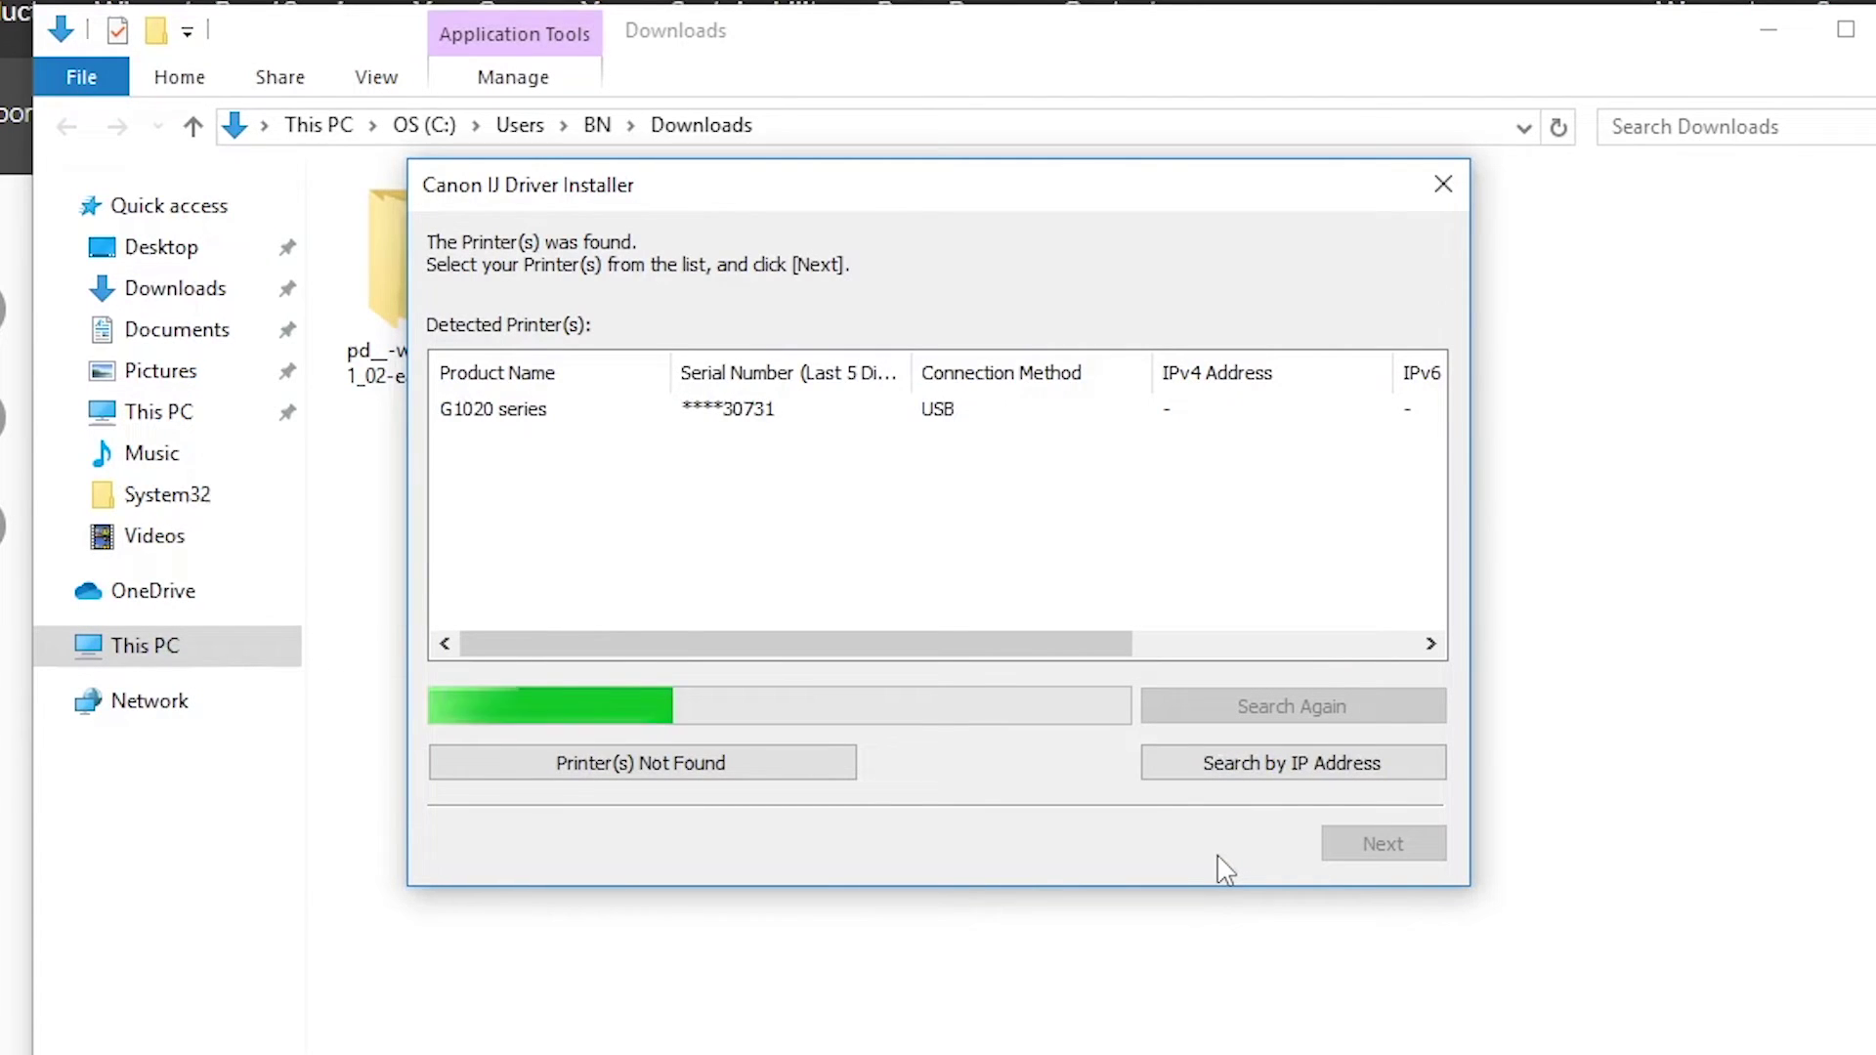
{"action": "left_click", "coordinate": [532, 410]}
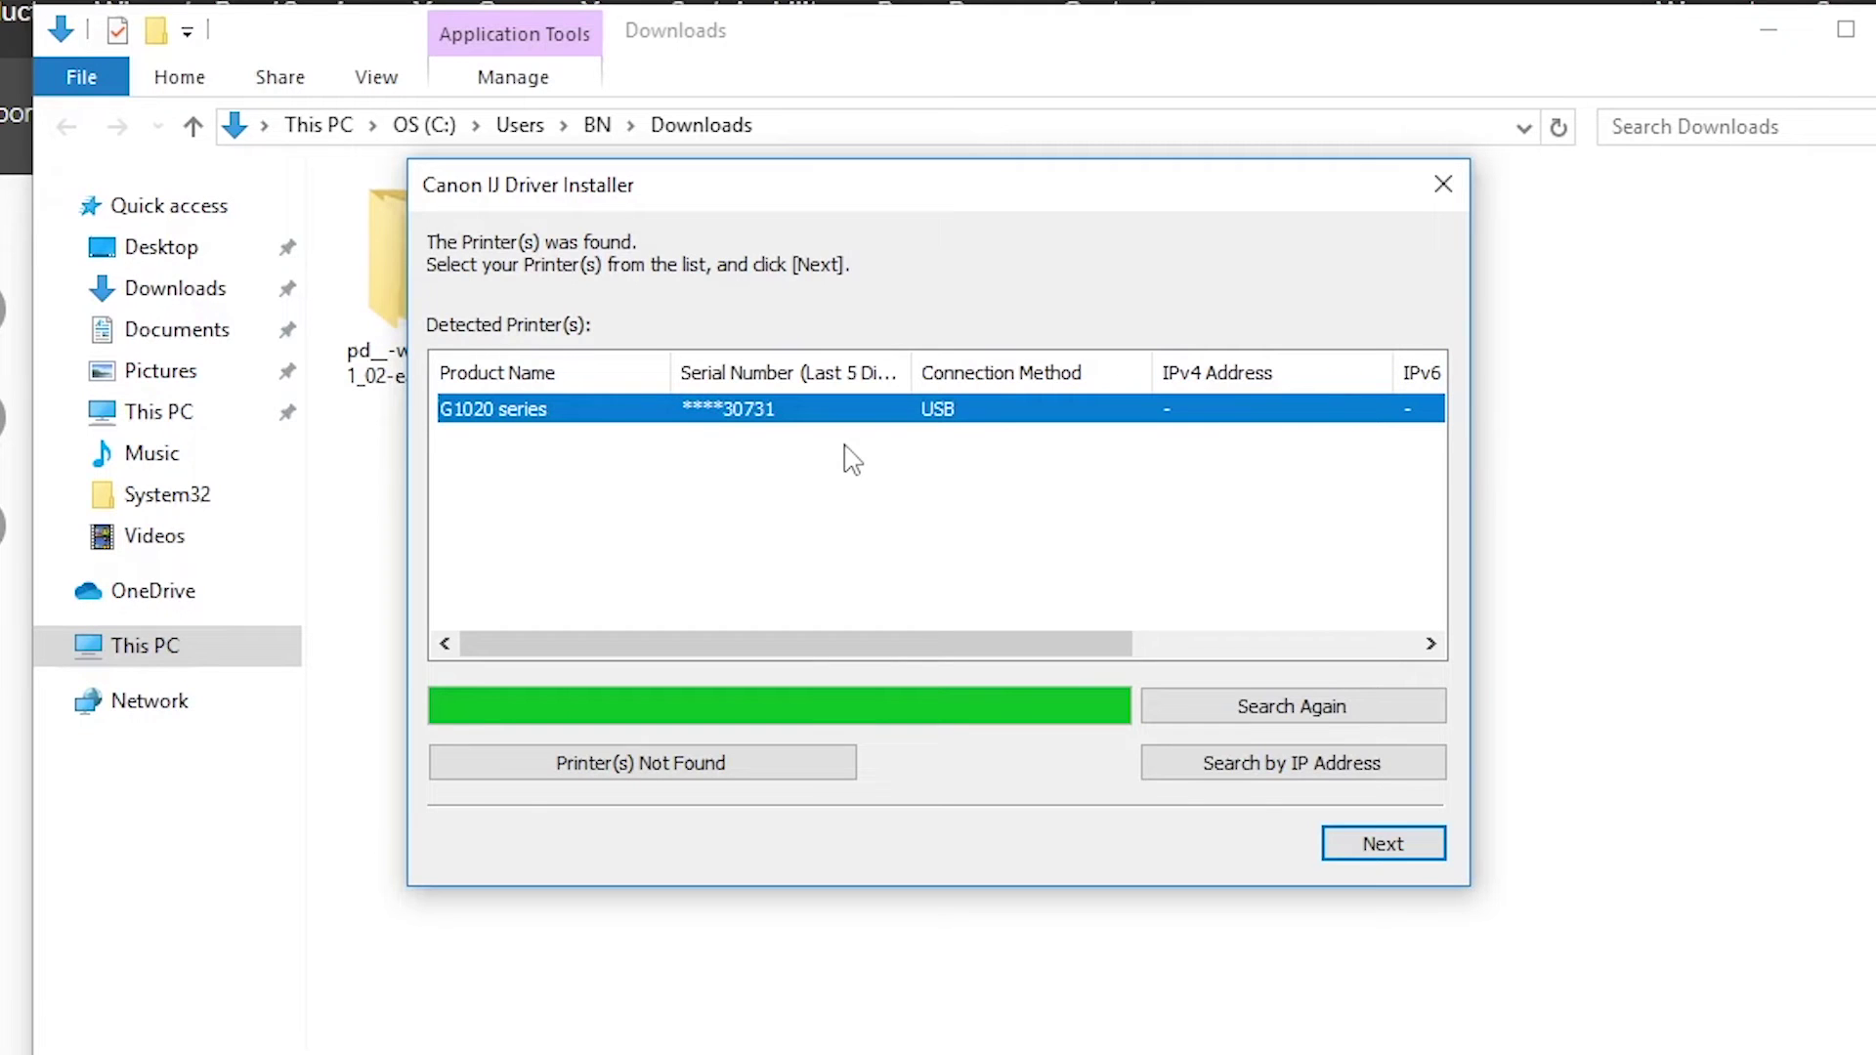
Install the Canon G1020 series driver as the default printer, then exit the installer
{"action": "left_click", "coordinate": [1386, 846]}
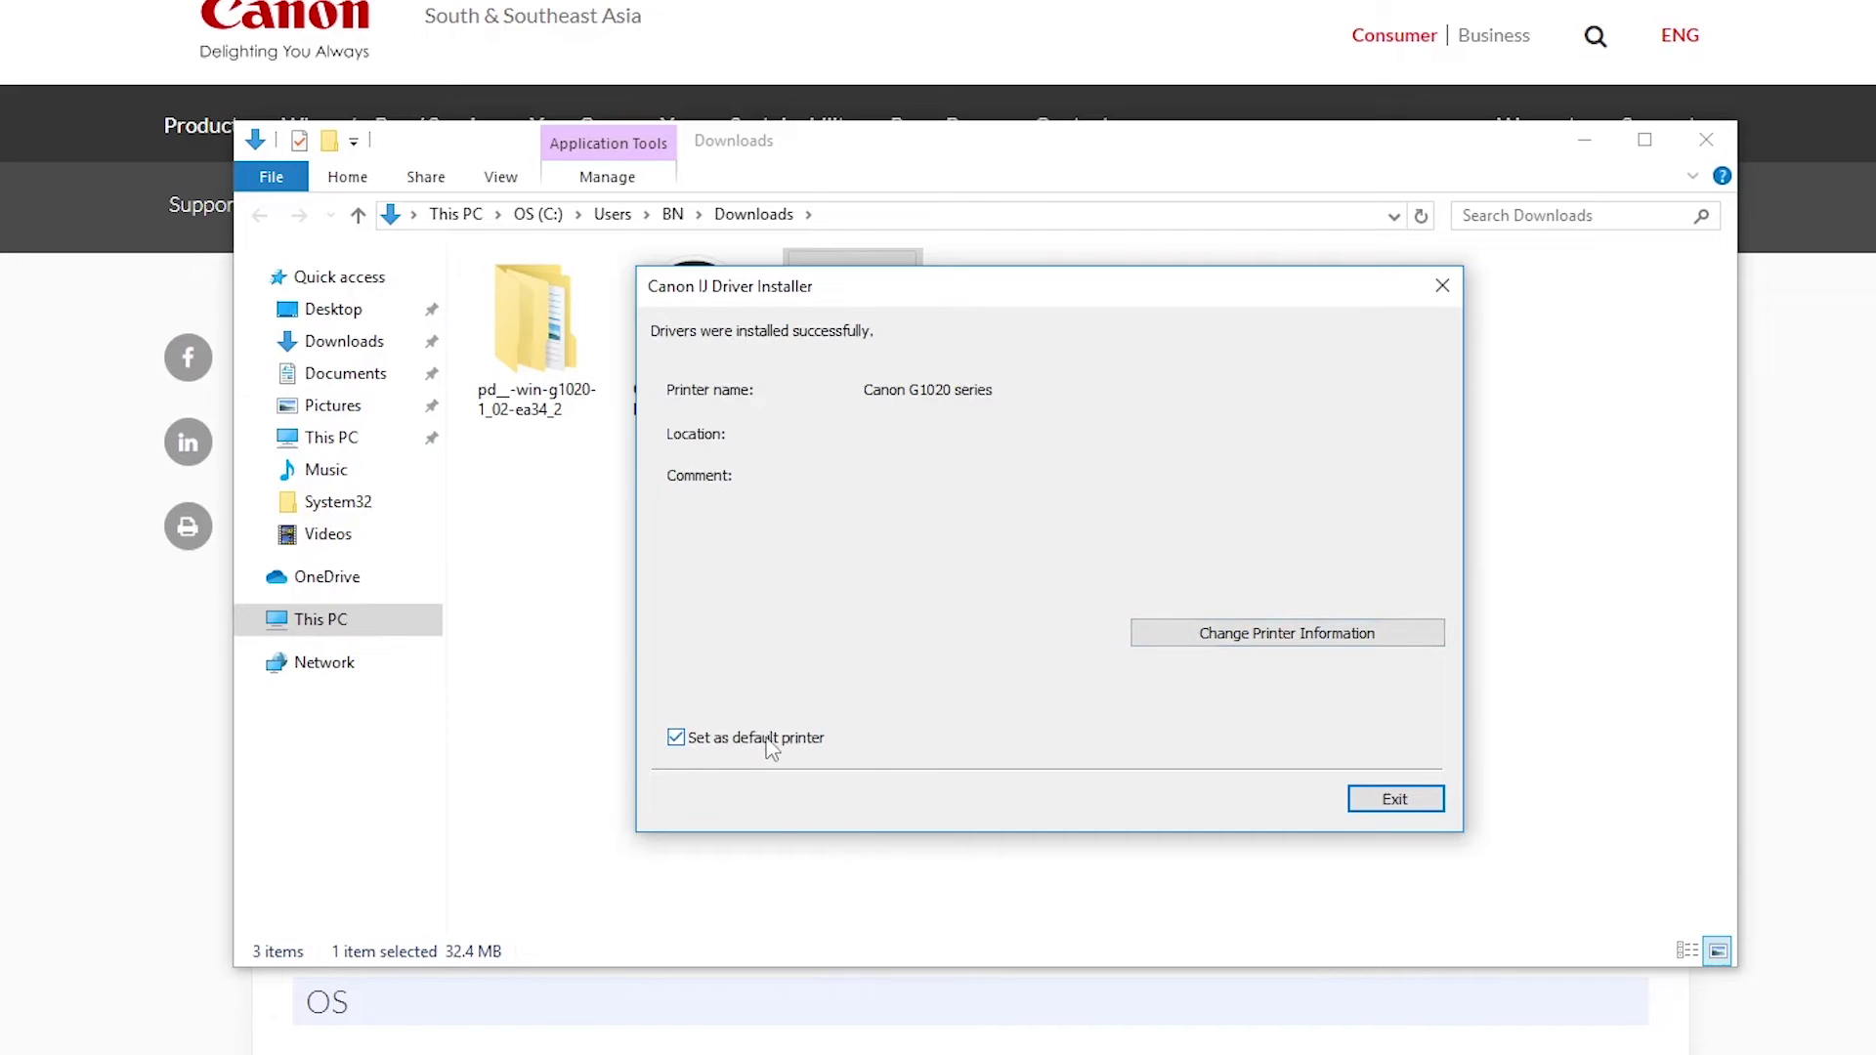
{"action": "left_click", "coordinate": [1393, 811]}
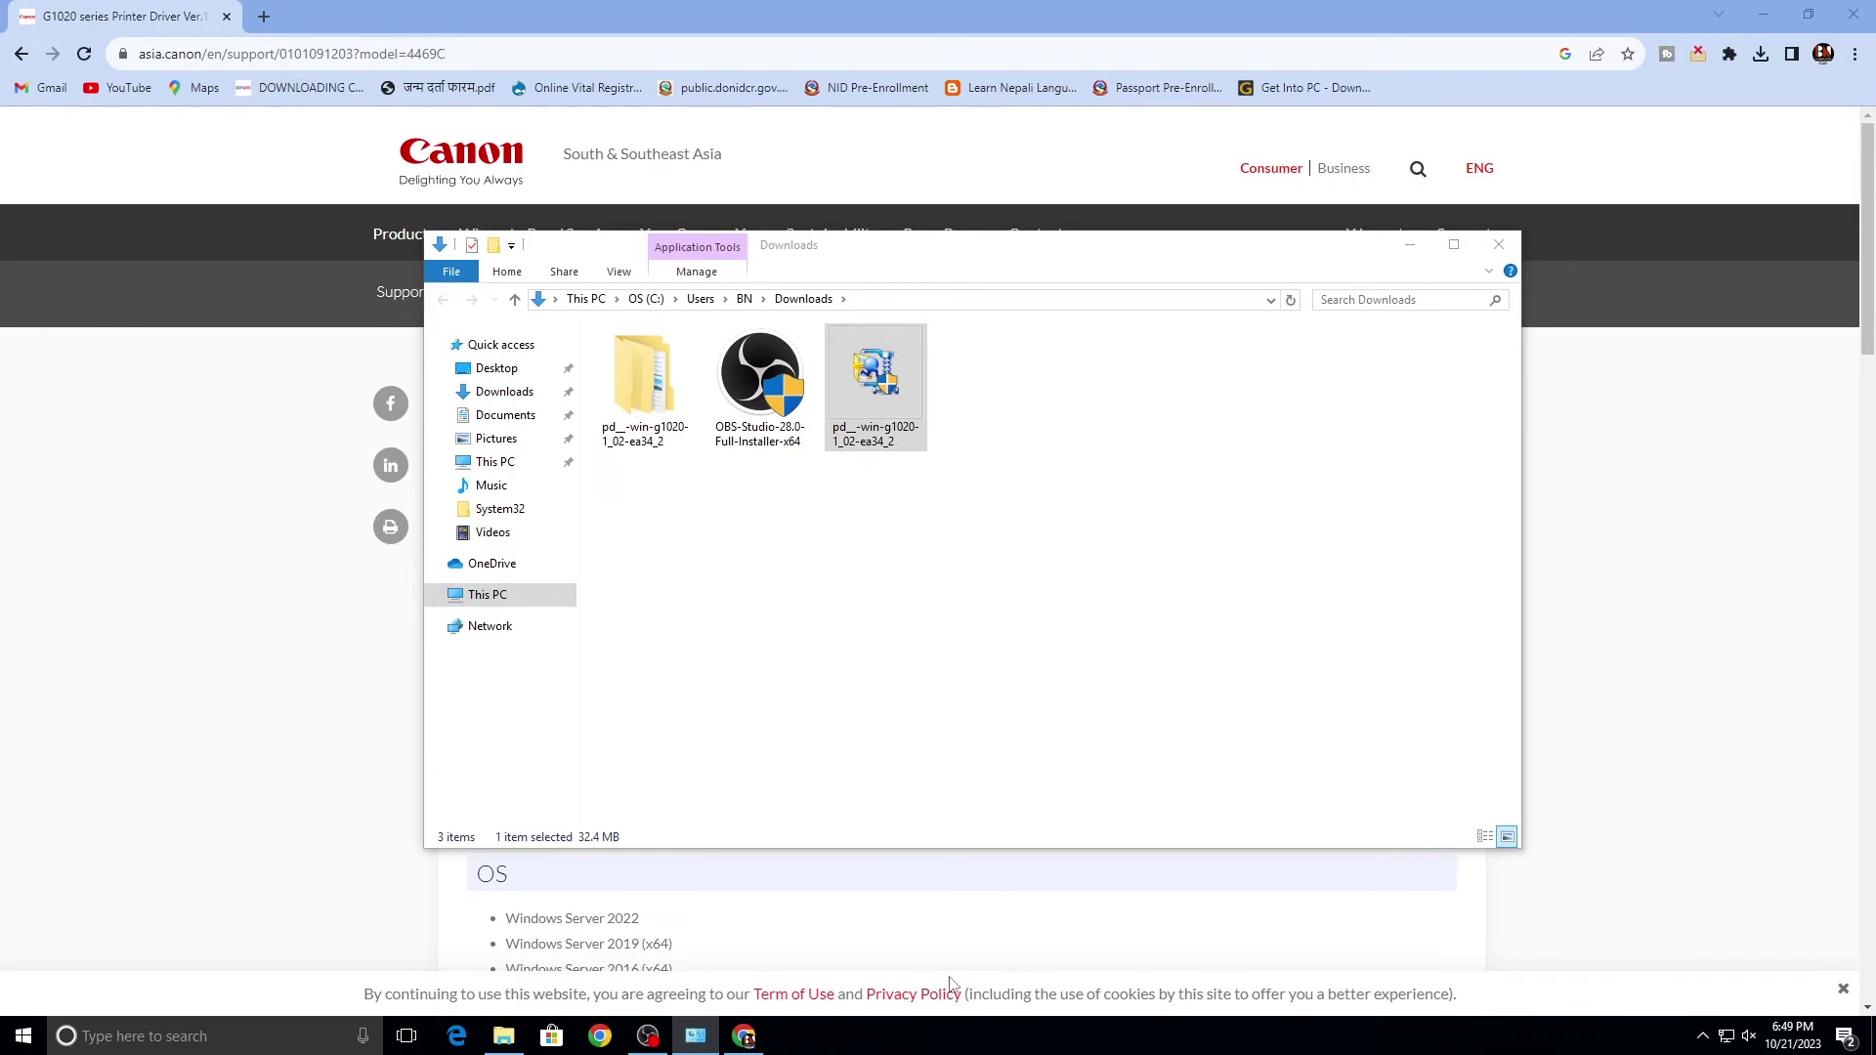
Return to Devices and Printers and select the newly installed Canon G1020 series printer
{"action": "left_click", "coordinate": [696, 1036]}
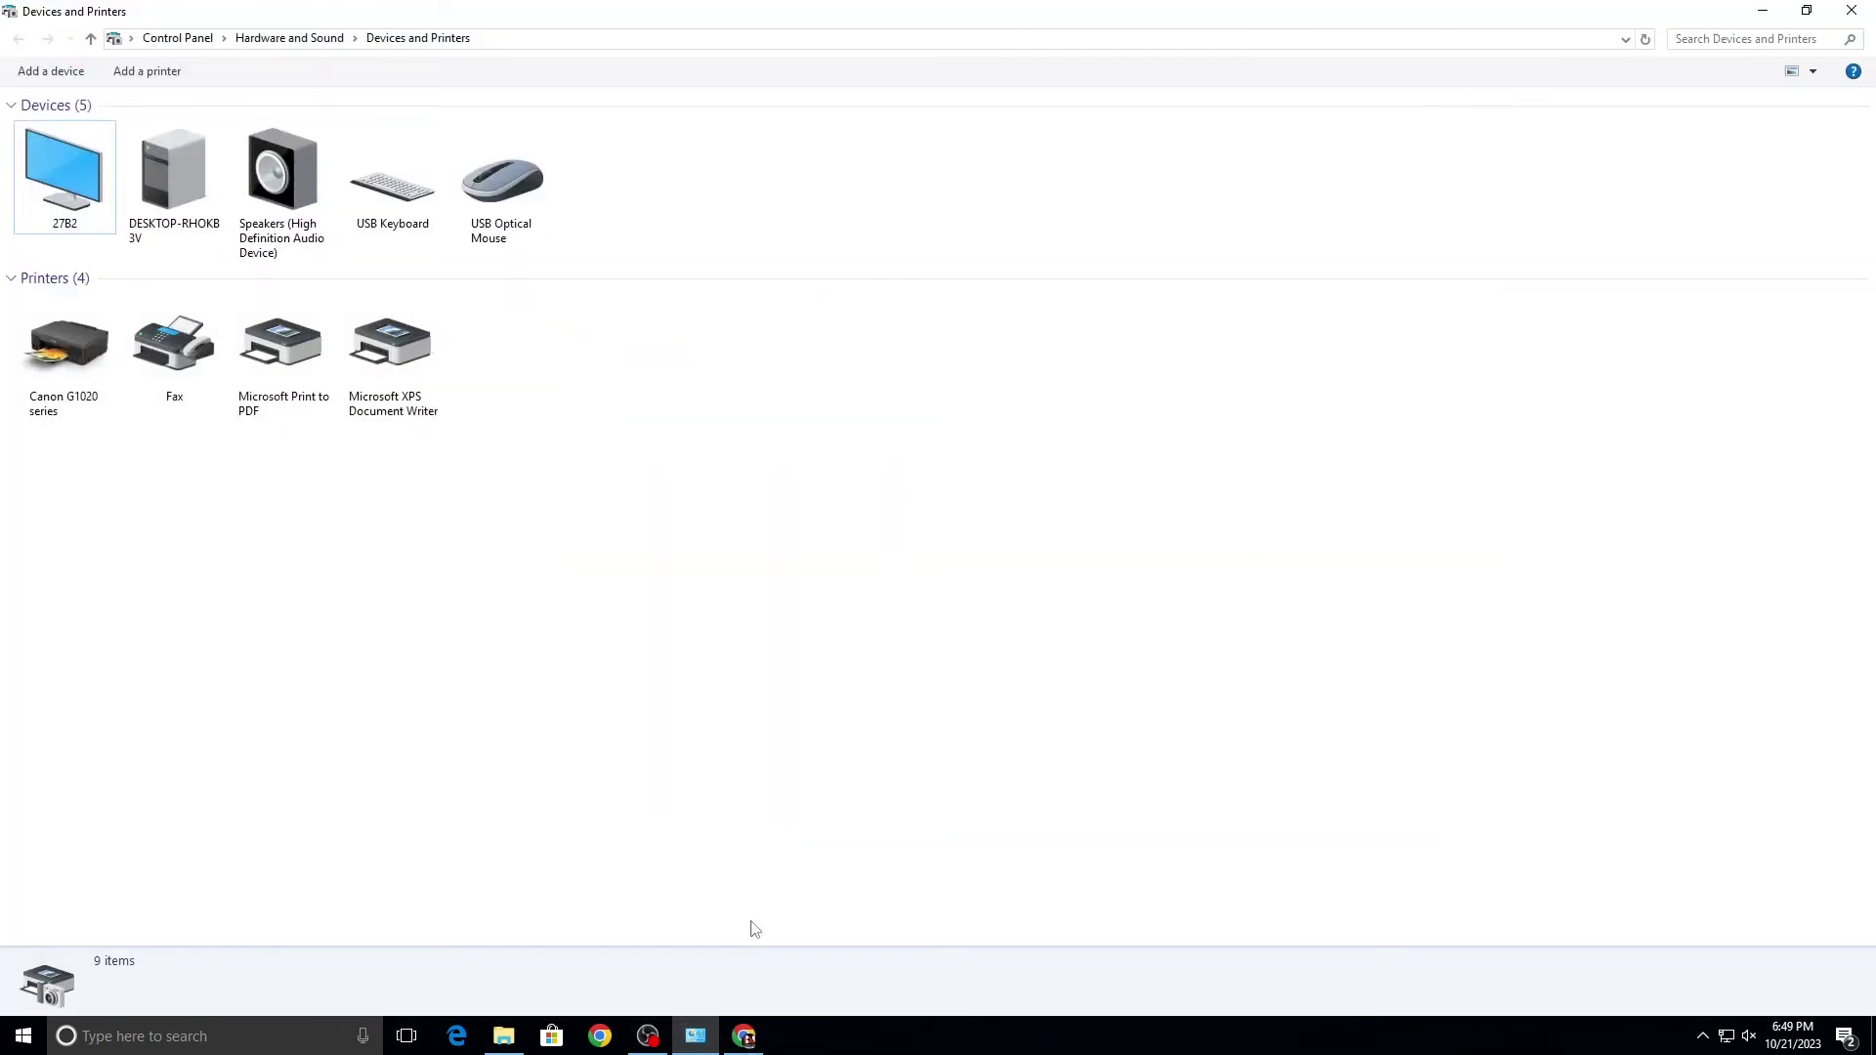
{"action": "left_click", "coordinate": [78, 388]}
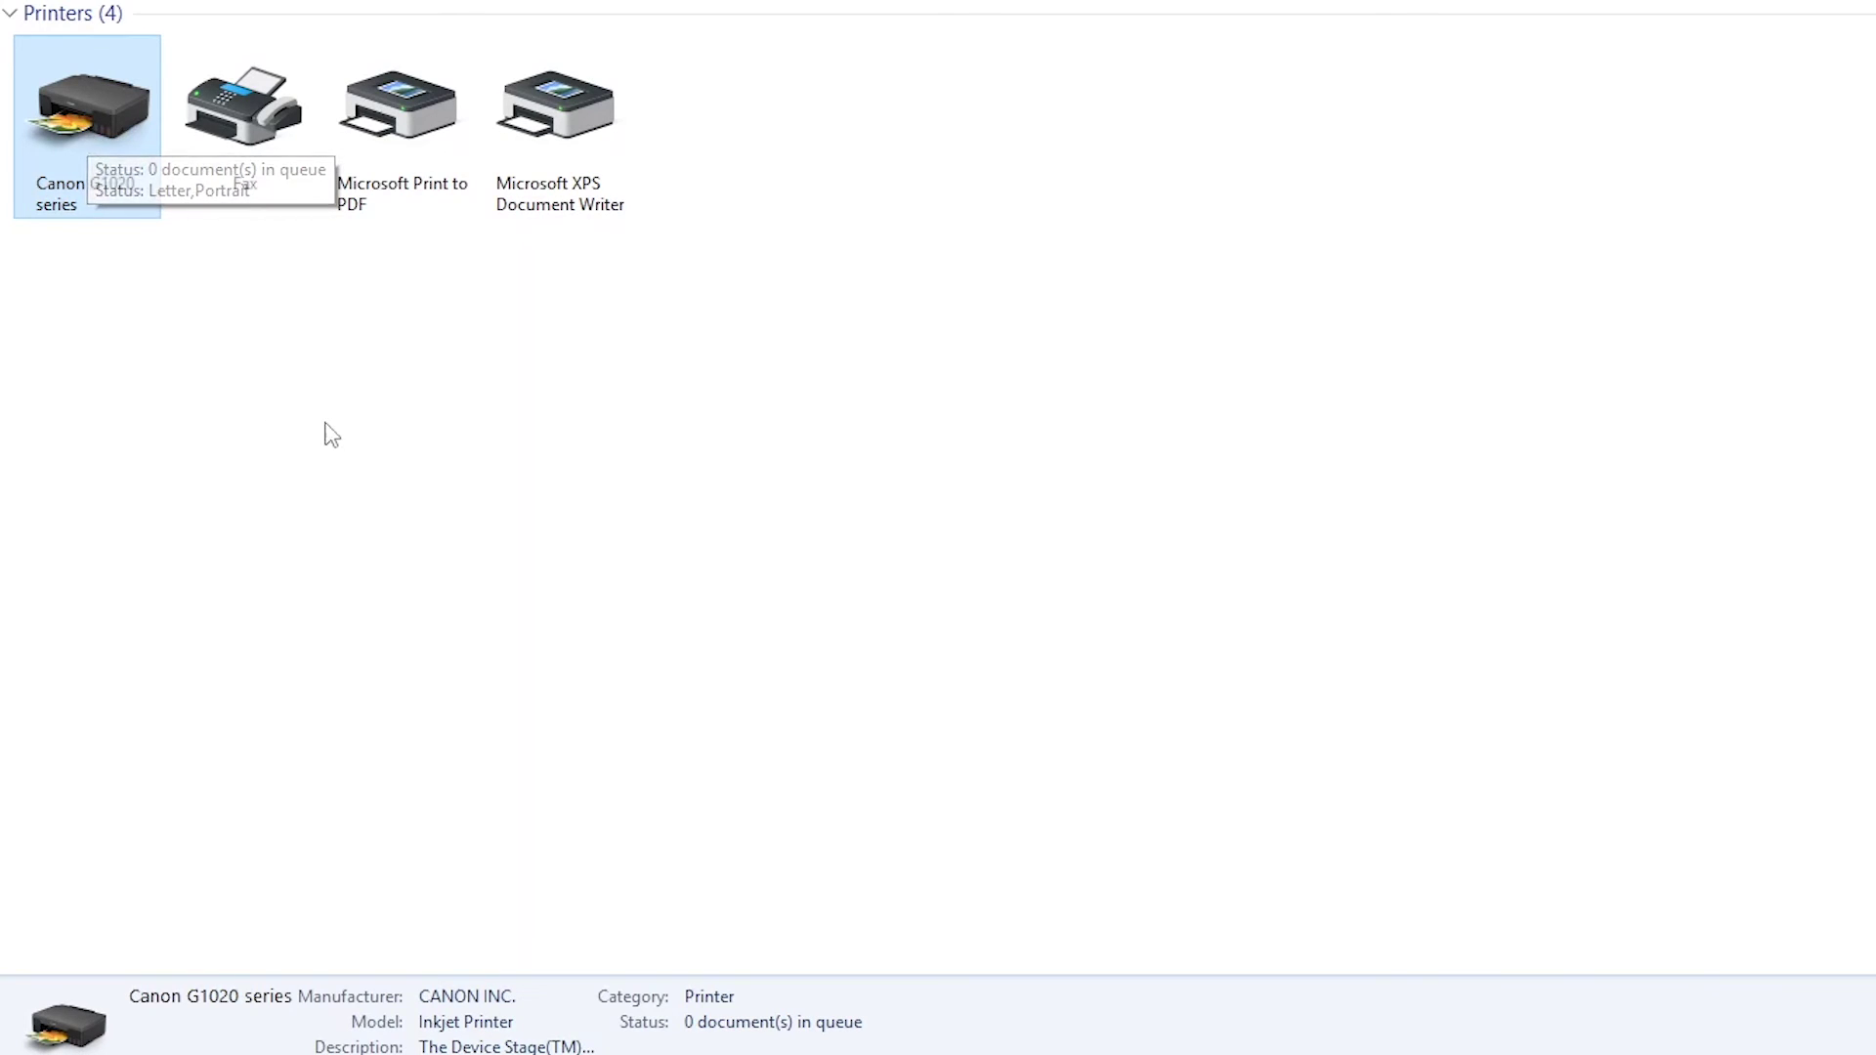
{"action": "left_click", "coordinate": [251, 284]}
{"action": "left_click", "coordinate": [94, 127]}
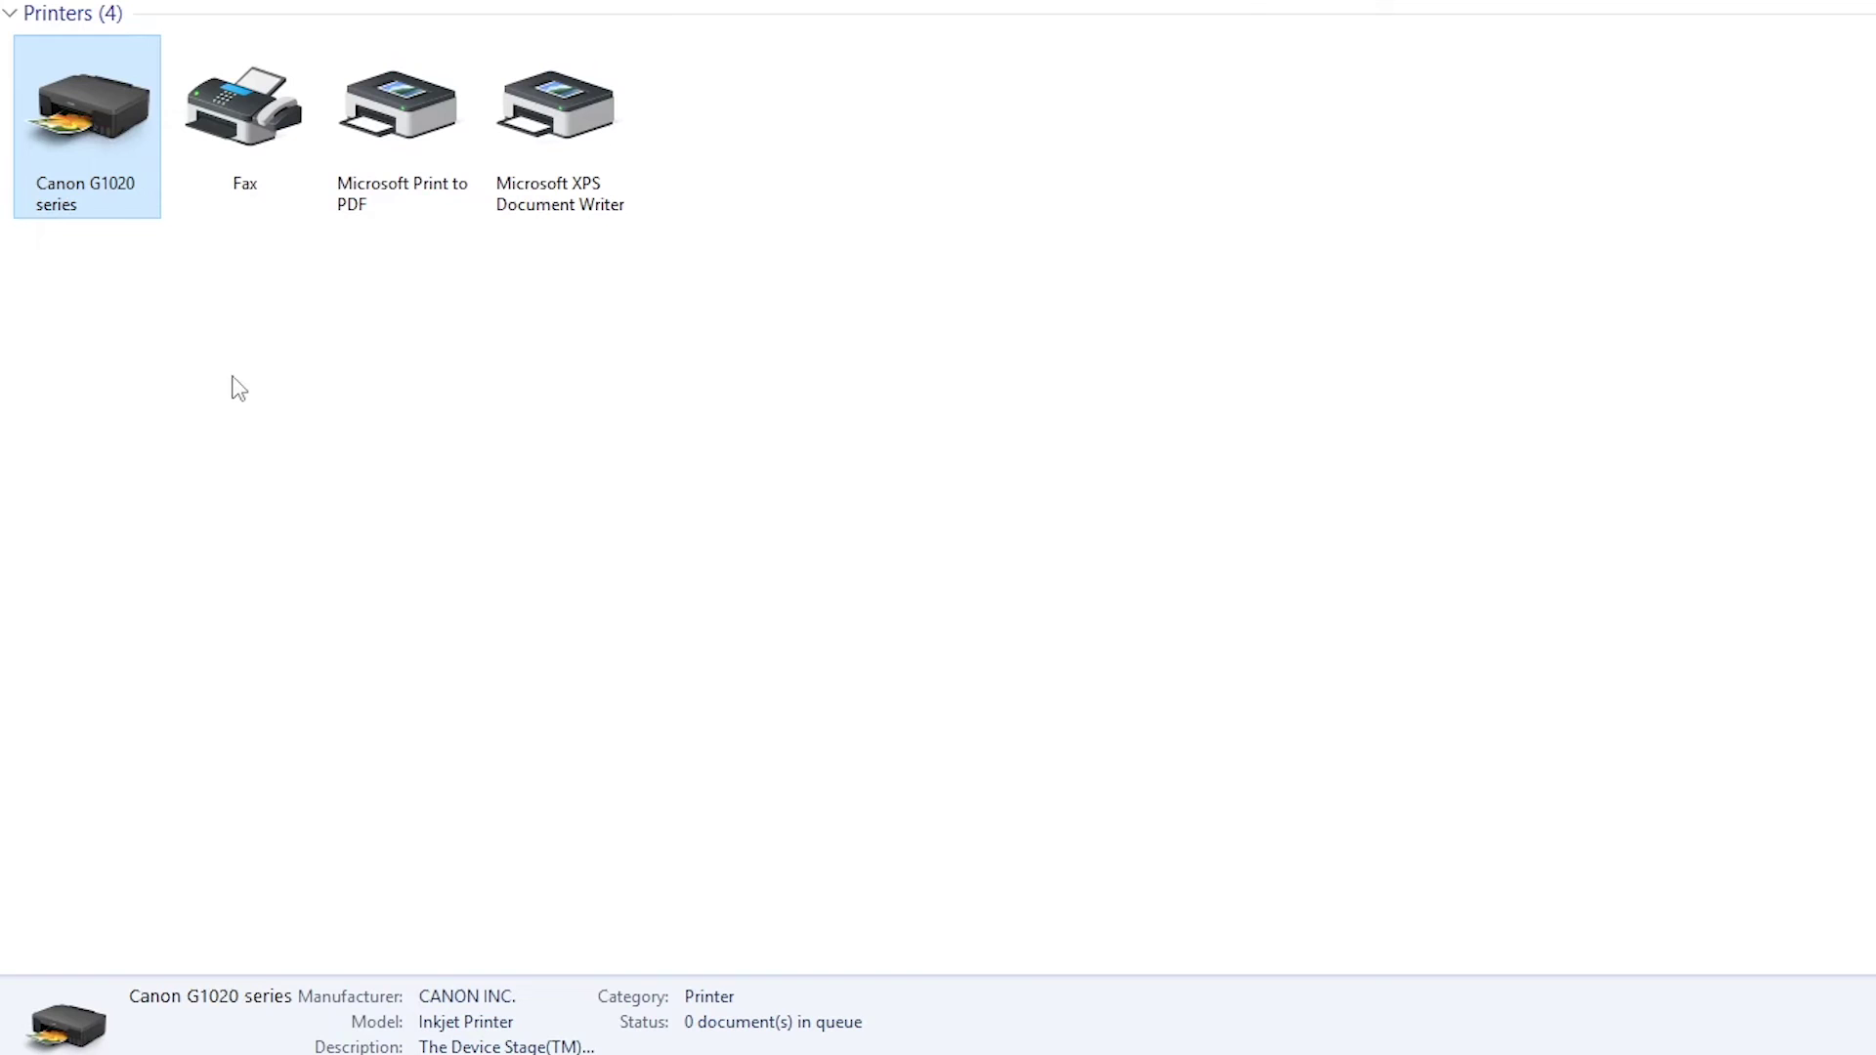
Set A4 as the Canon G1020 series paper size in printing preferences and print a test page
{"action": "right_click", "coordinate": [82, 127]}
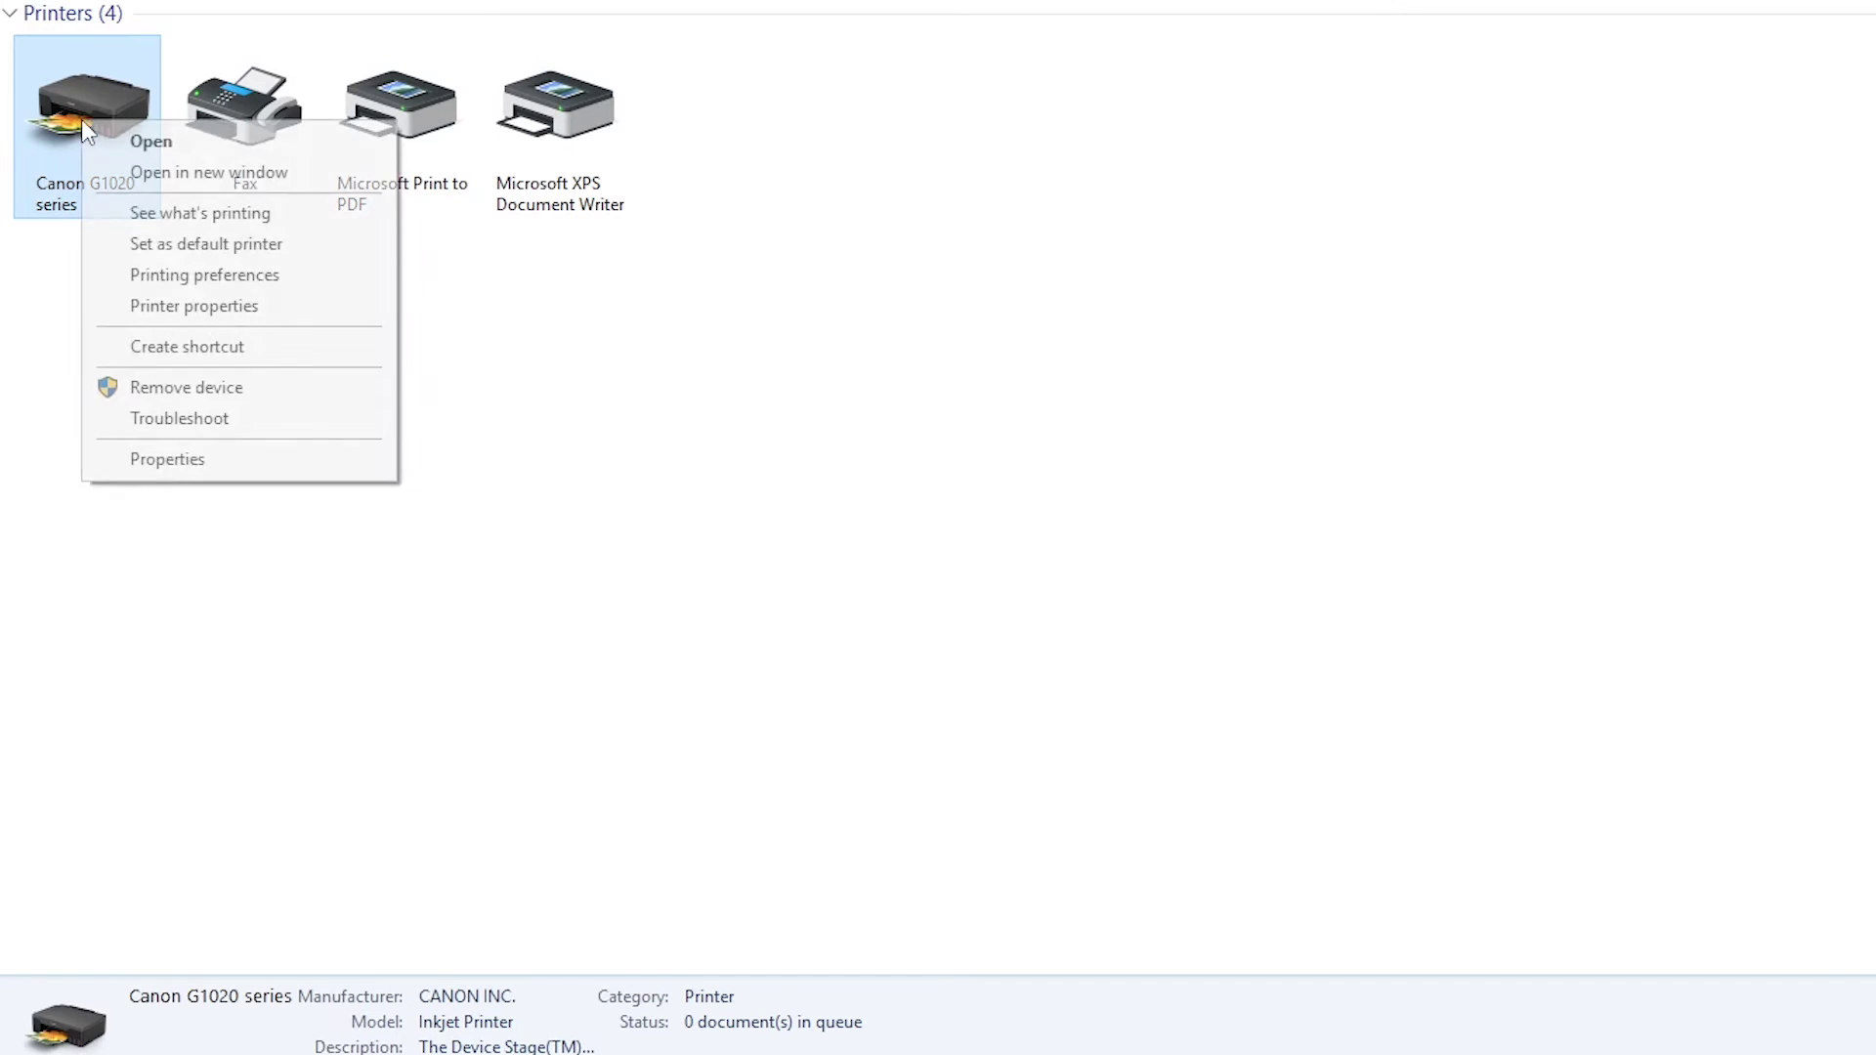
{"action": "left_click", "coordinate": [215, 314]}
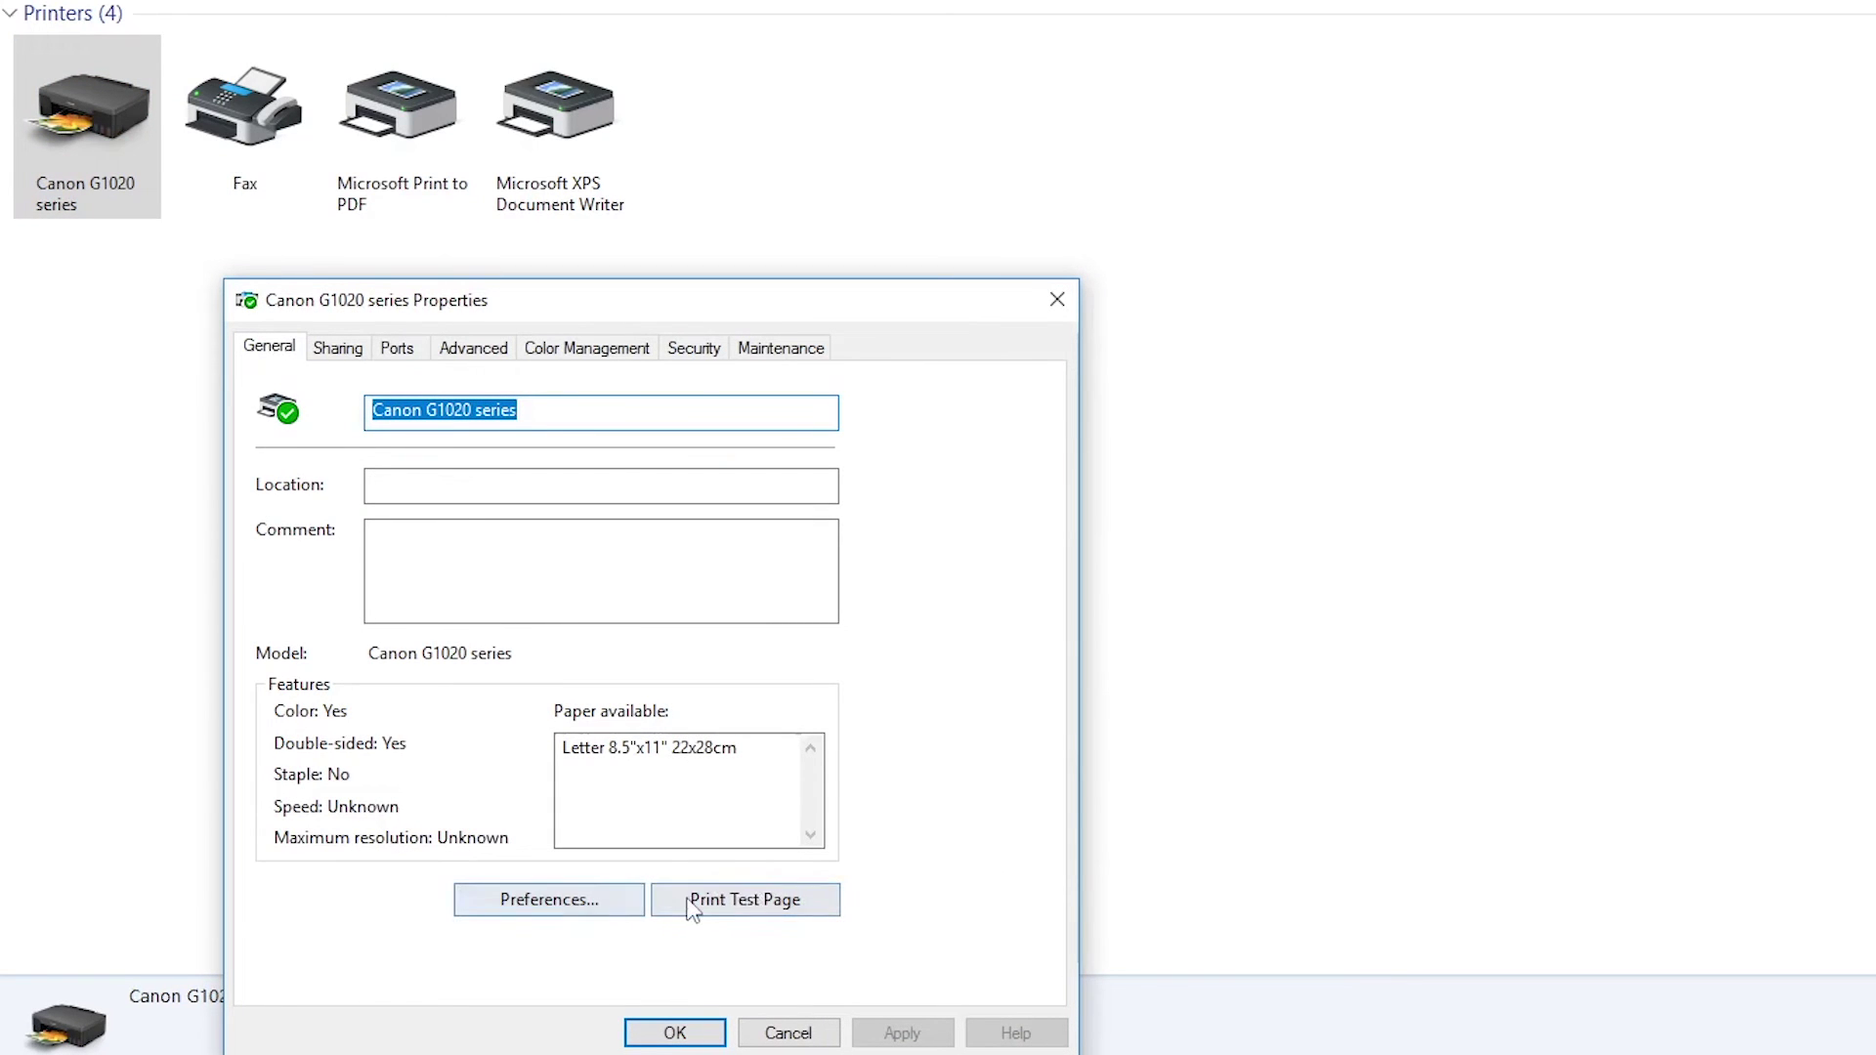
{"action": "left_click", "coordinate": [547, 899]}
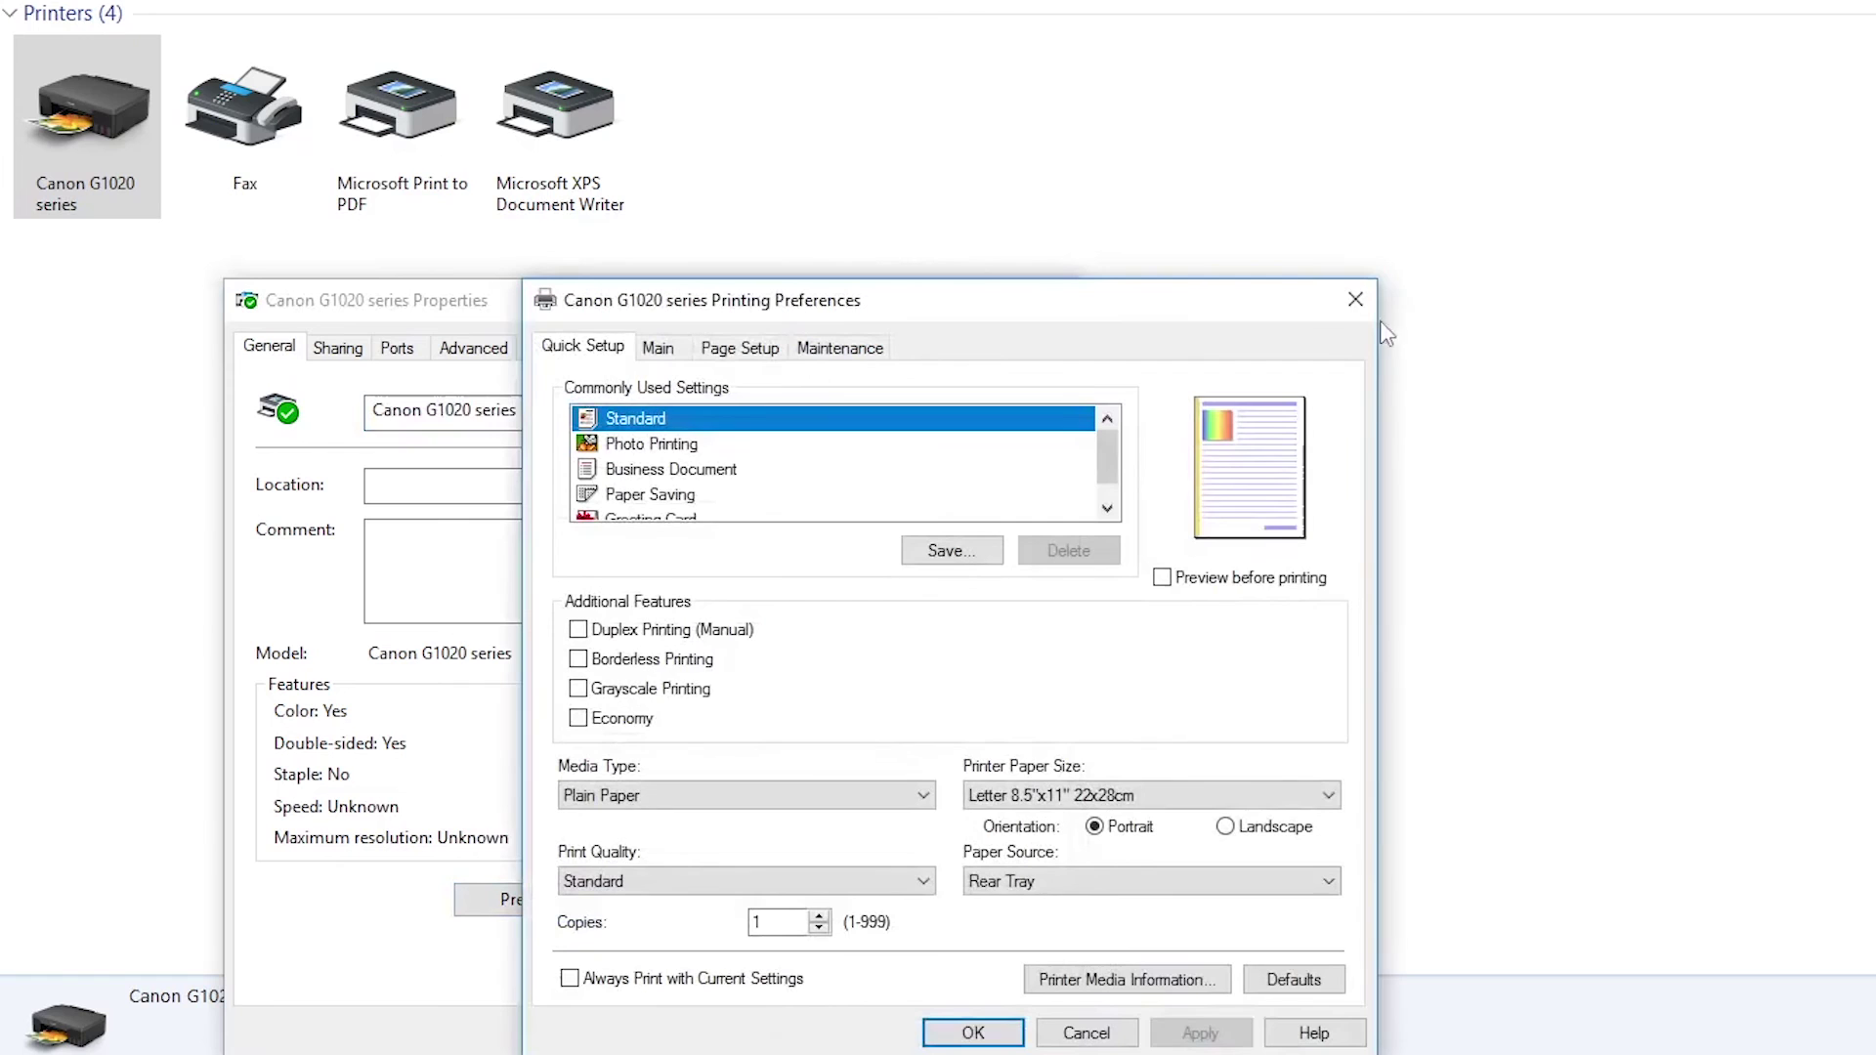
{"action": "left_click_drag", "start_coordinate": [964, 305], "coordinate": [1088, 296]}
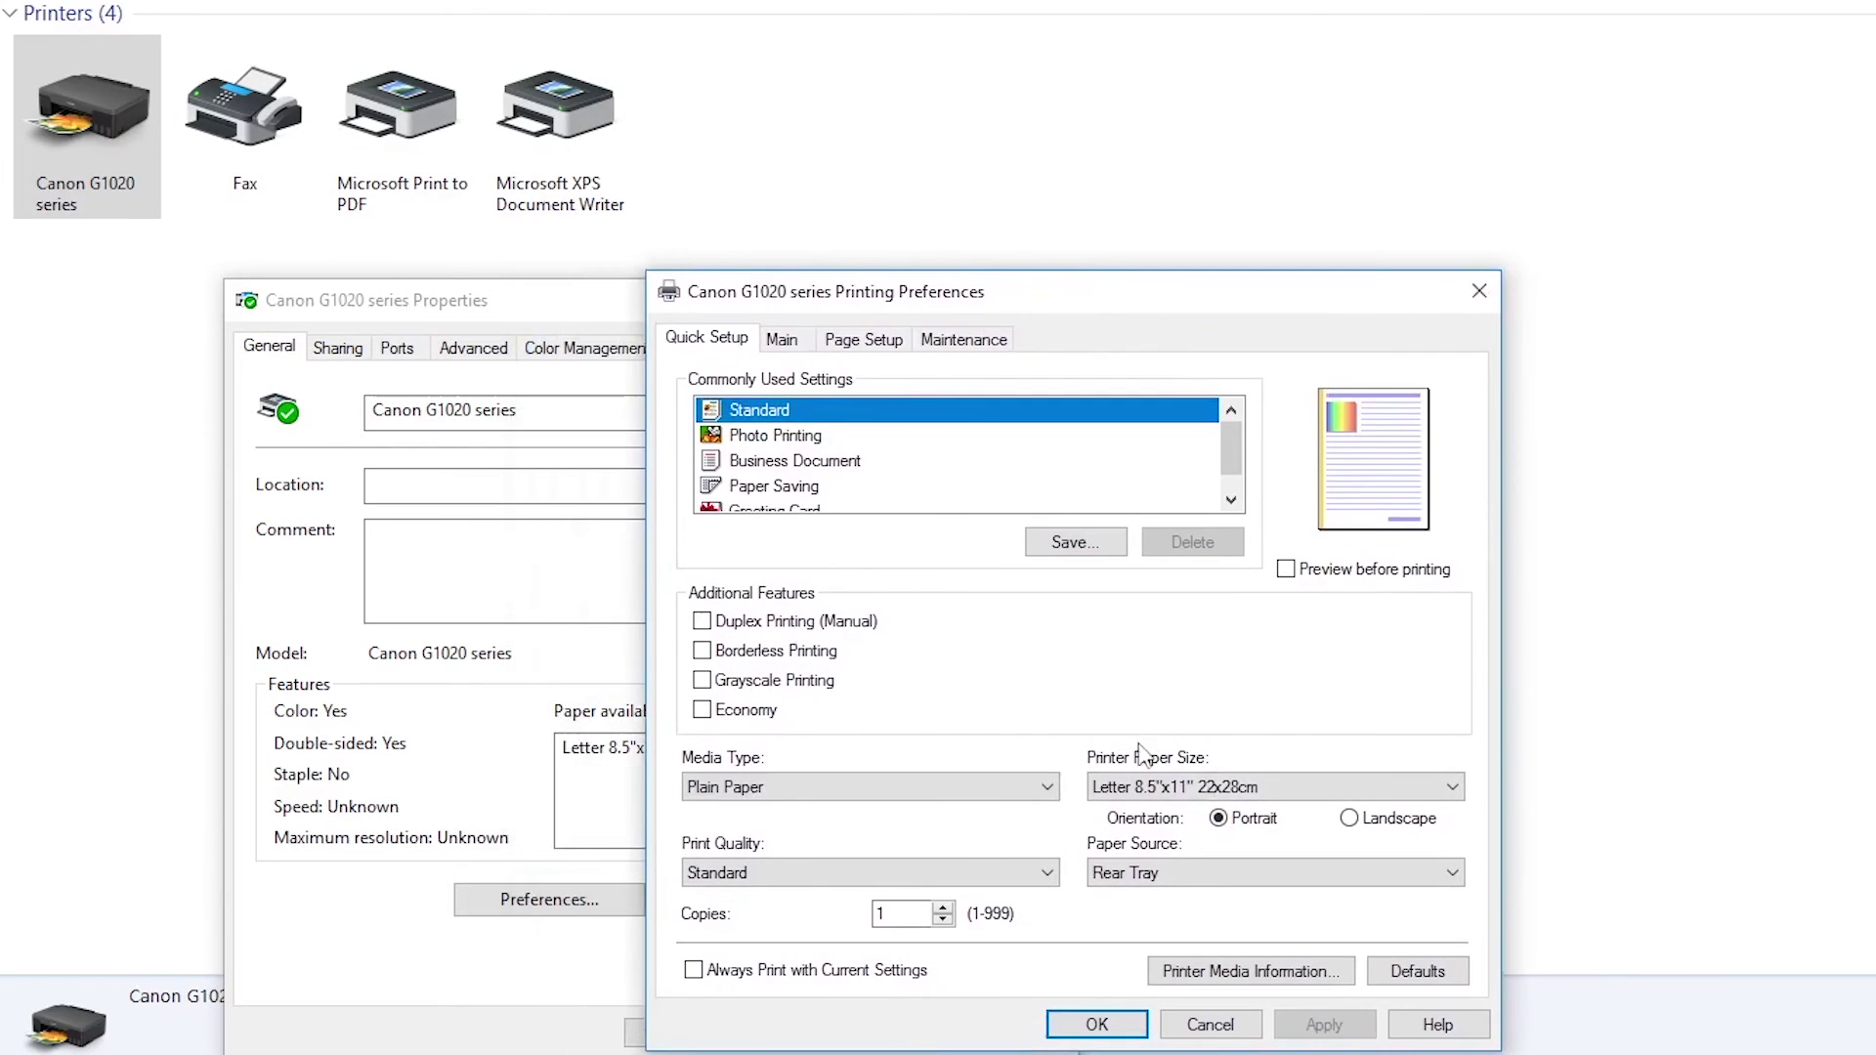
{"action": "left_click", "coordinate": [1182, 786]}
{"action": "left_click", "coordinate": [1172, 882]}
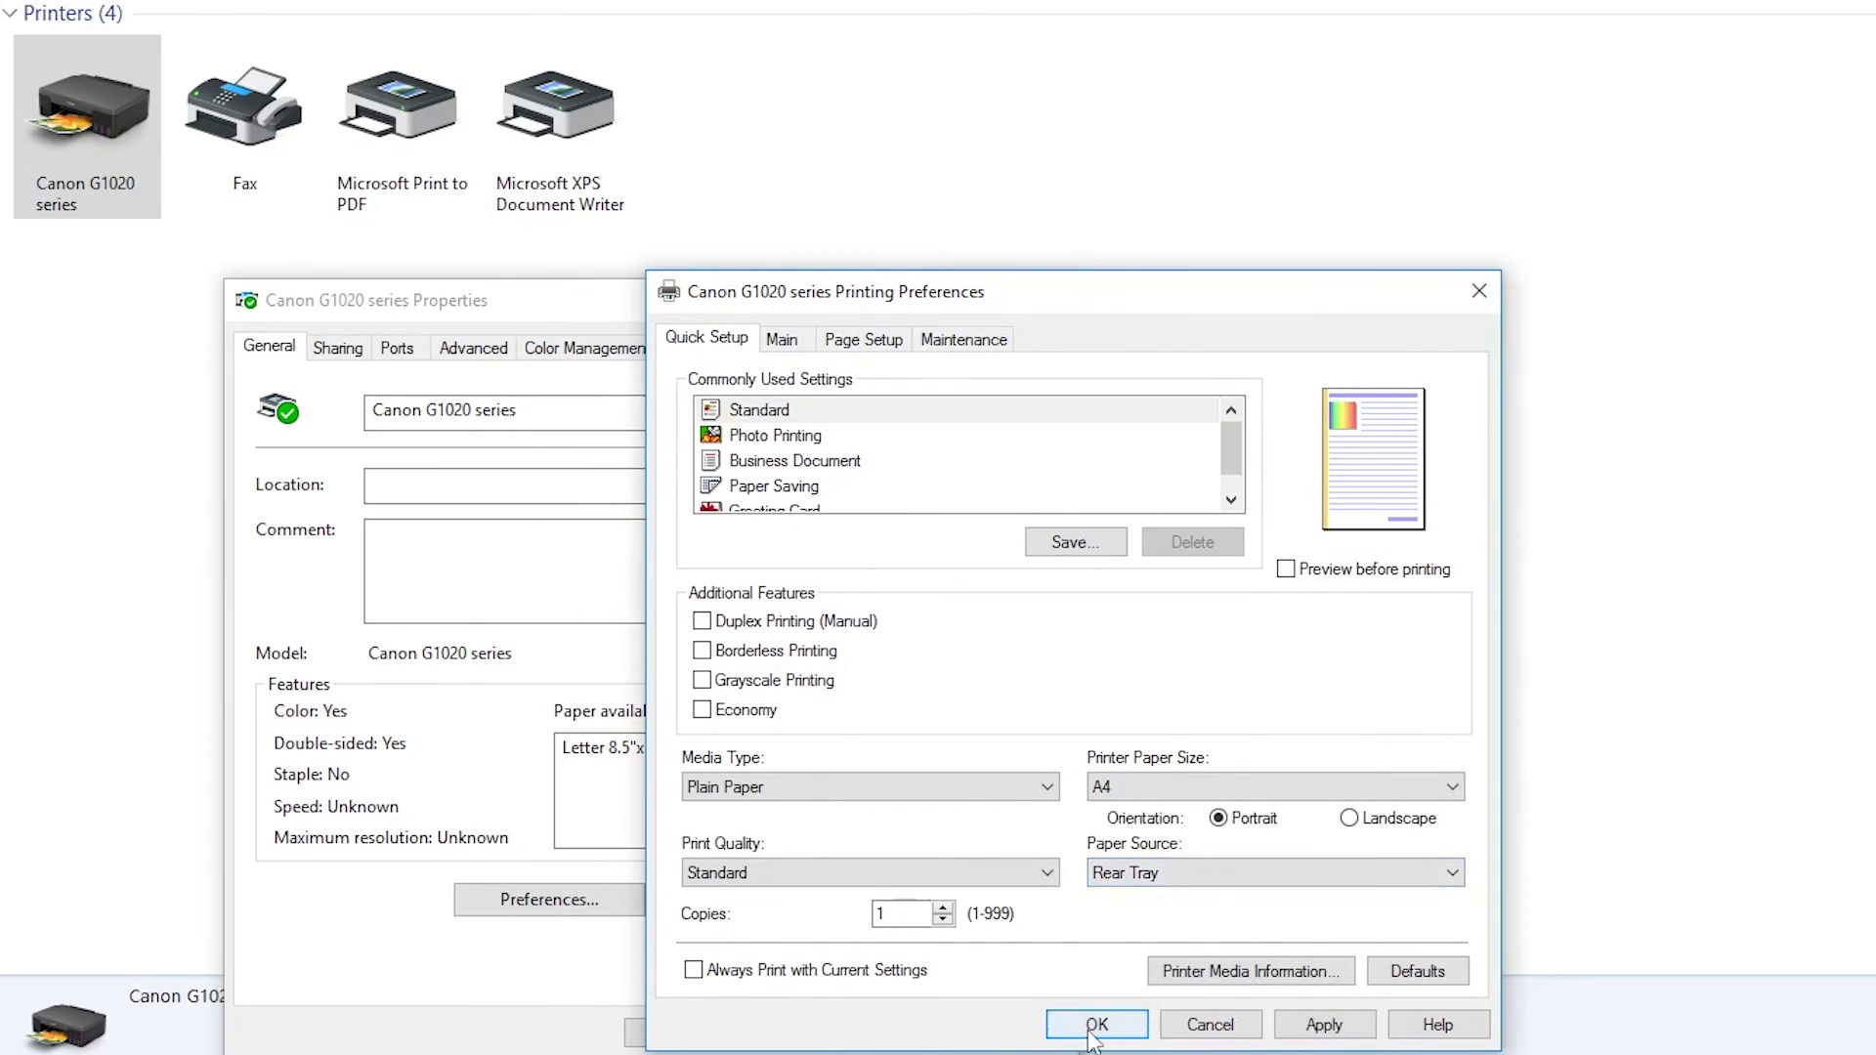
{"action": "left_click", "coordinate": [1324, 1023]}
{"action": "left_click", "coordinate": [1079, 1019]}
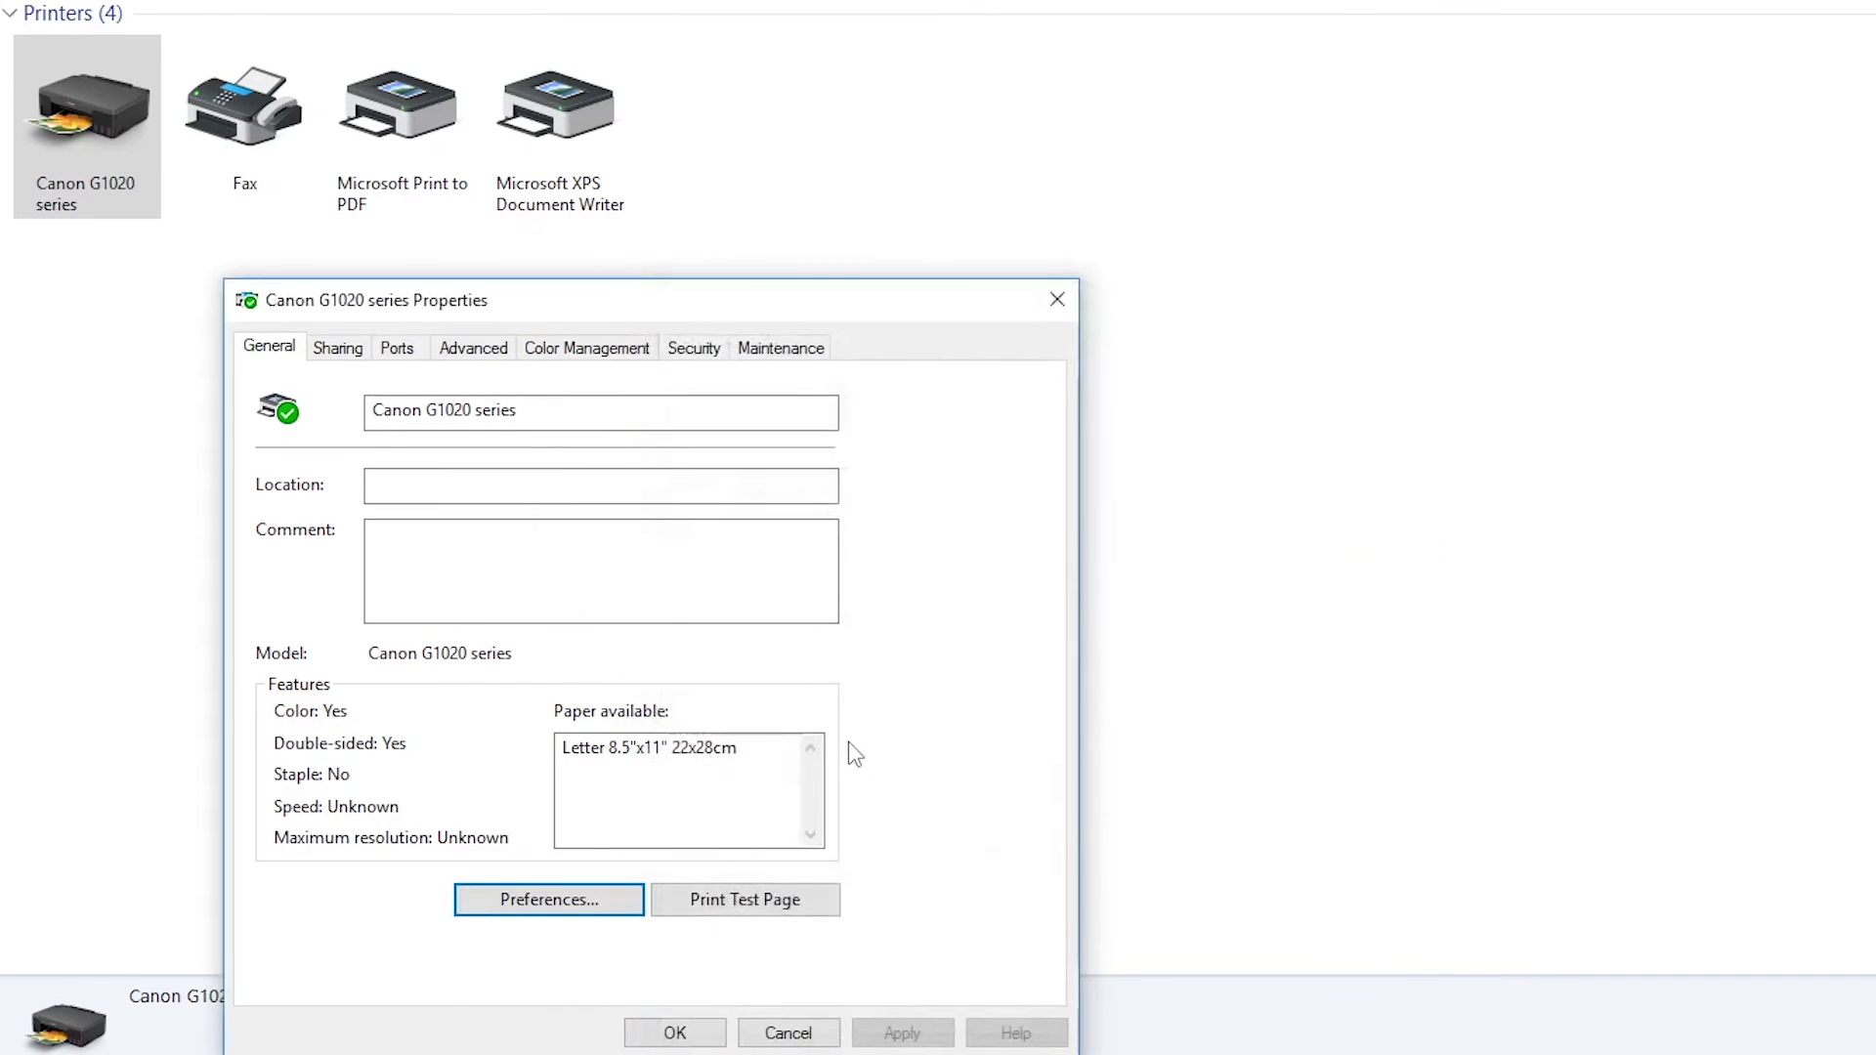
{"action": "left_click", "coordinate": [769, 901]}
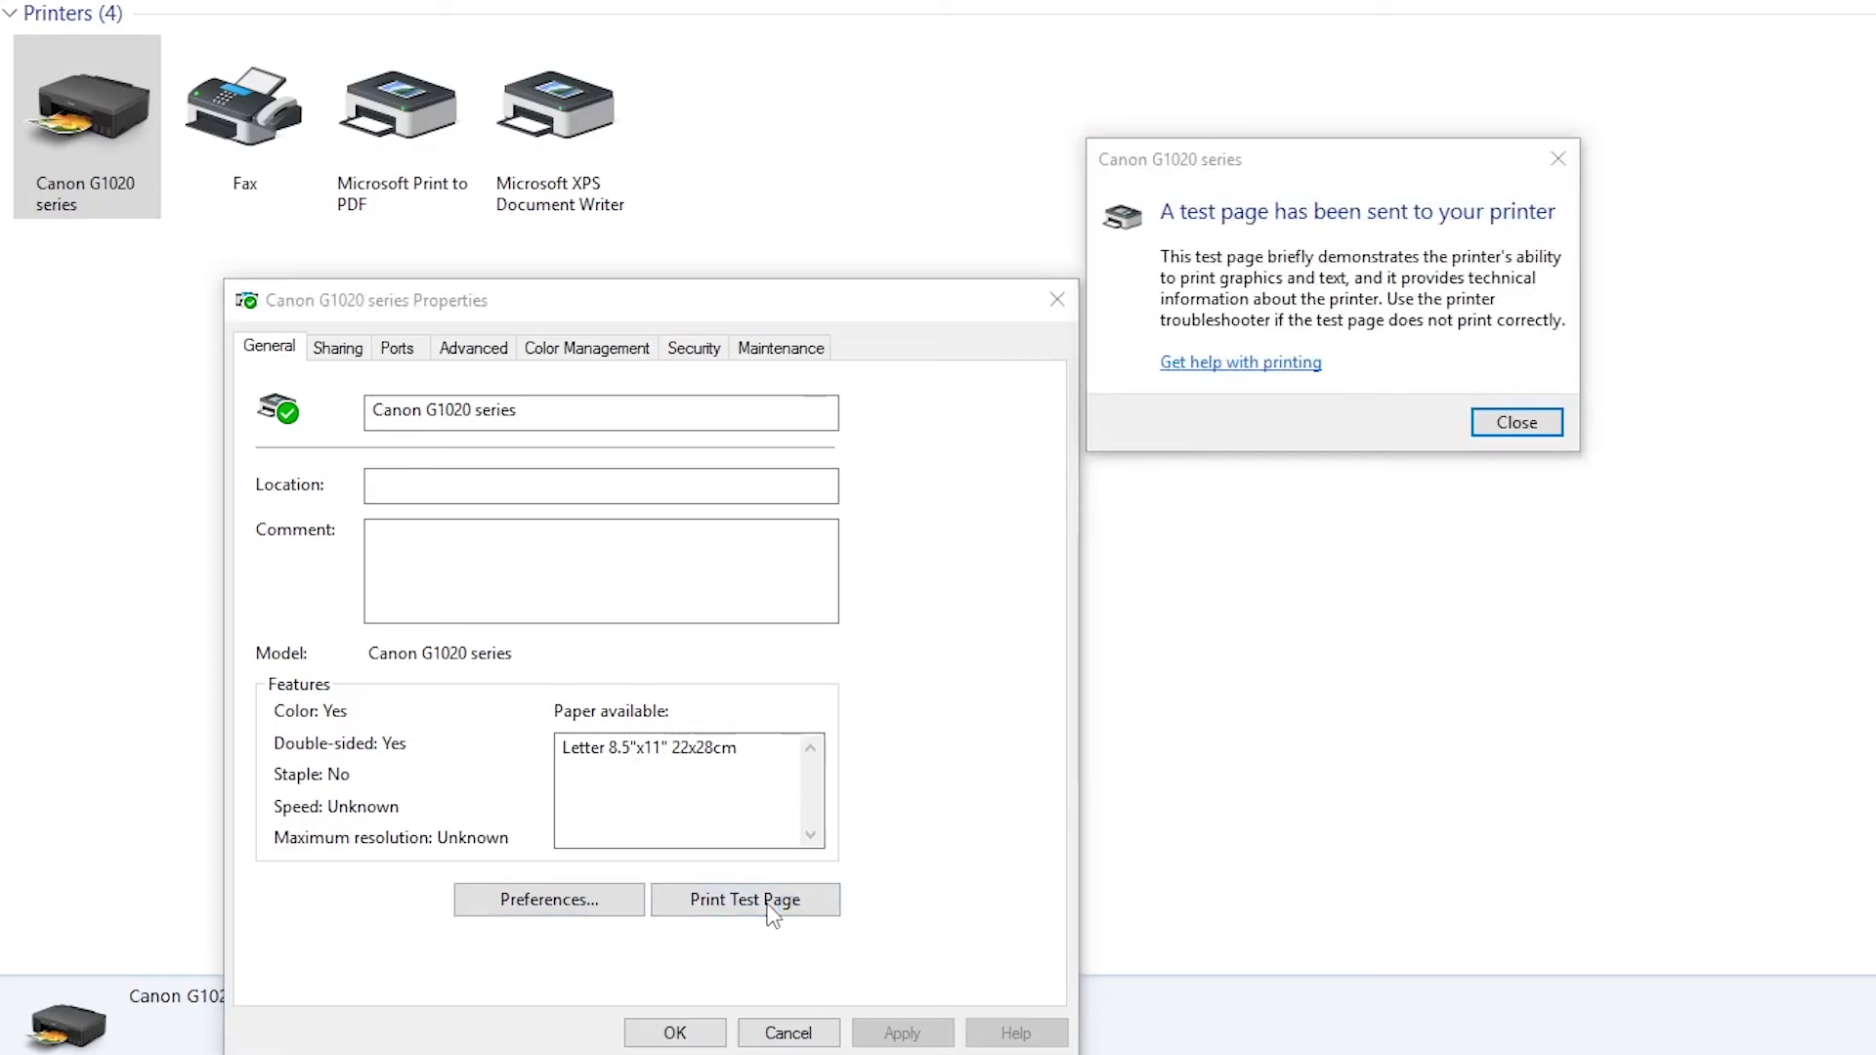